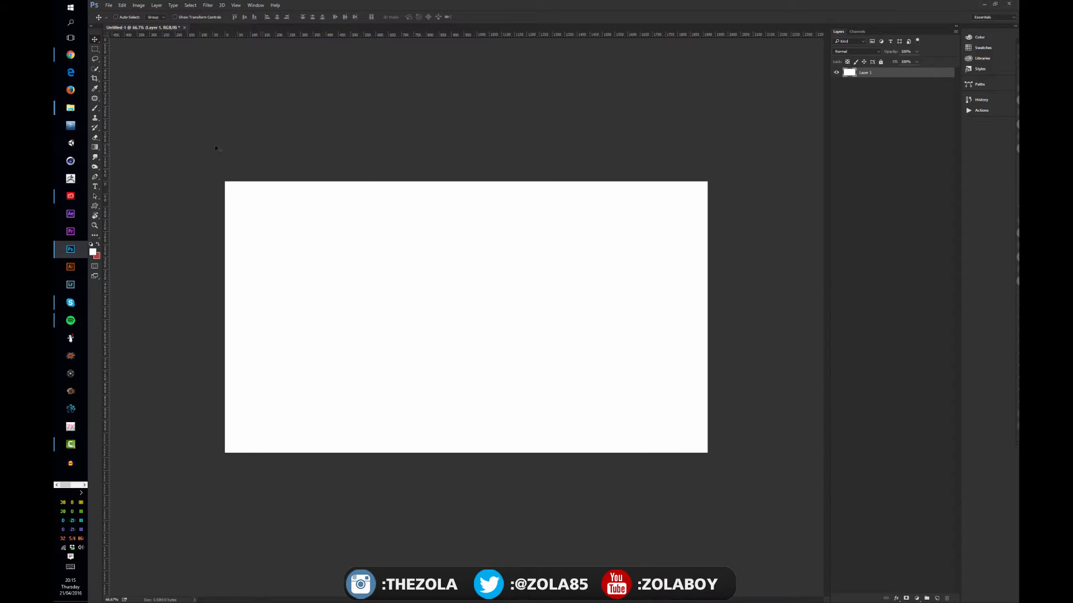
# Add the text "THE MOST IMPORTANT" near the upper part of the canvas and set its colour to black (000000)
pyautogui.click(95, 187)
pyautogui.click(407, 245)
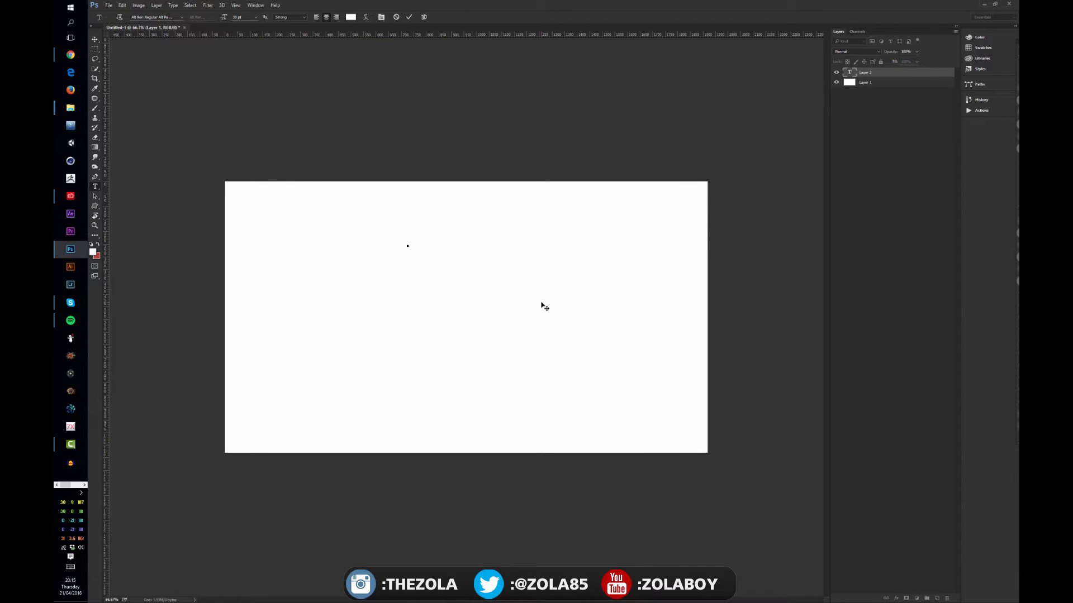
pyautogui.write('ZOLABOY')
pyautogui.hotkey('ctrl', 'a')
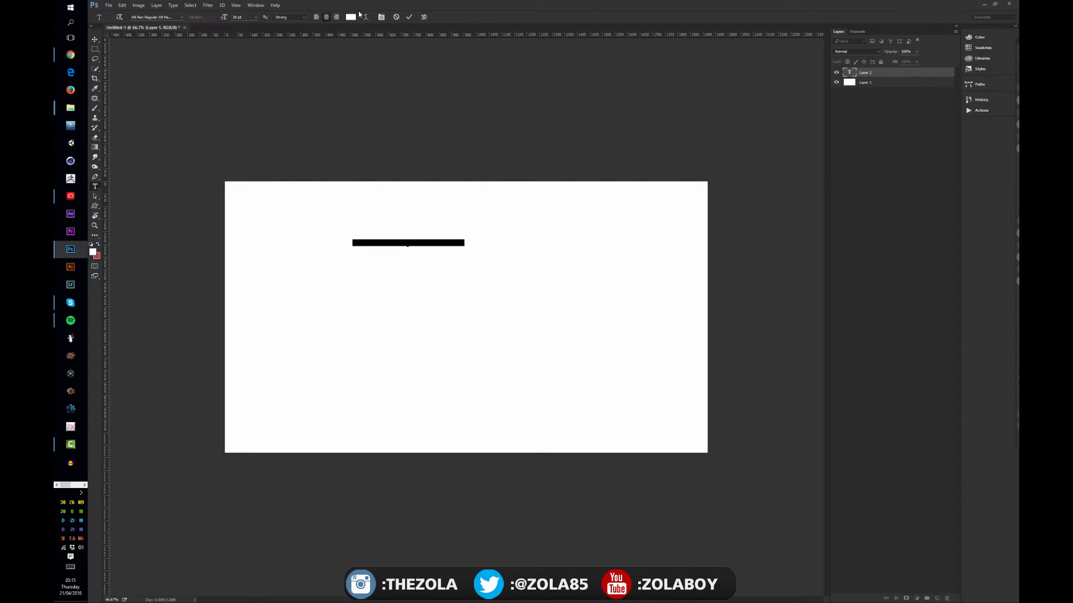
pyautogui.click(352, 17)
pyautogui.write('000000')
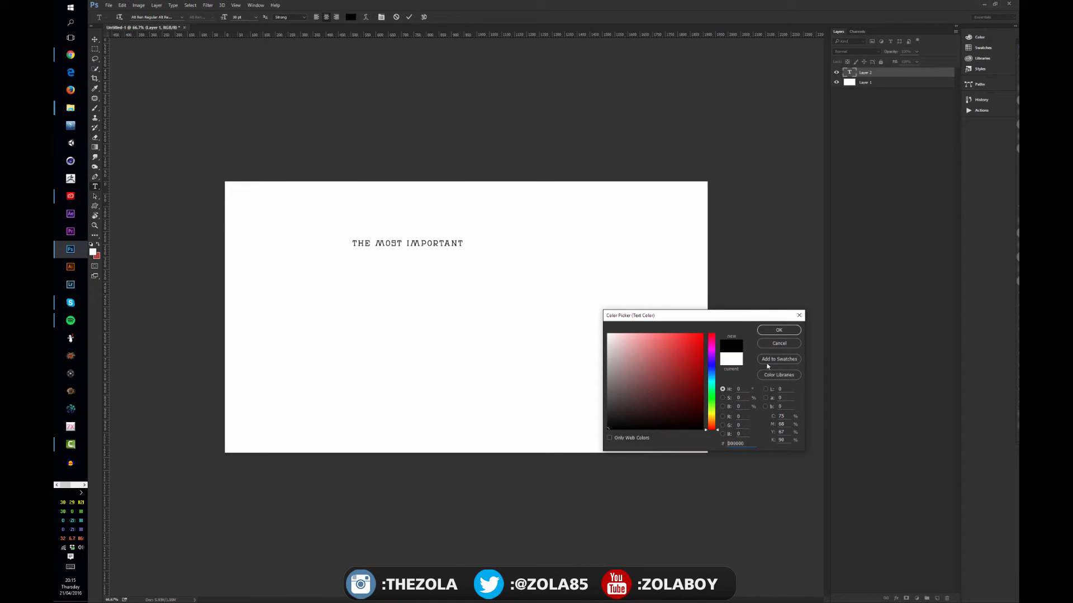
pyautogui.click(785, 331)
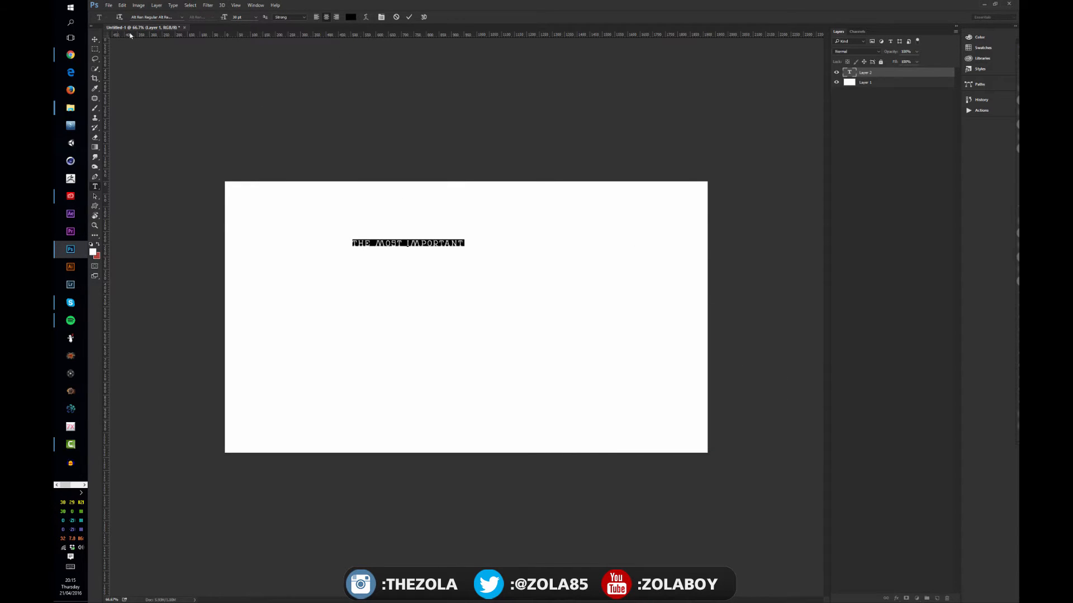
pyautogui.click(95, 39)
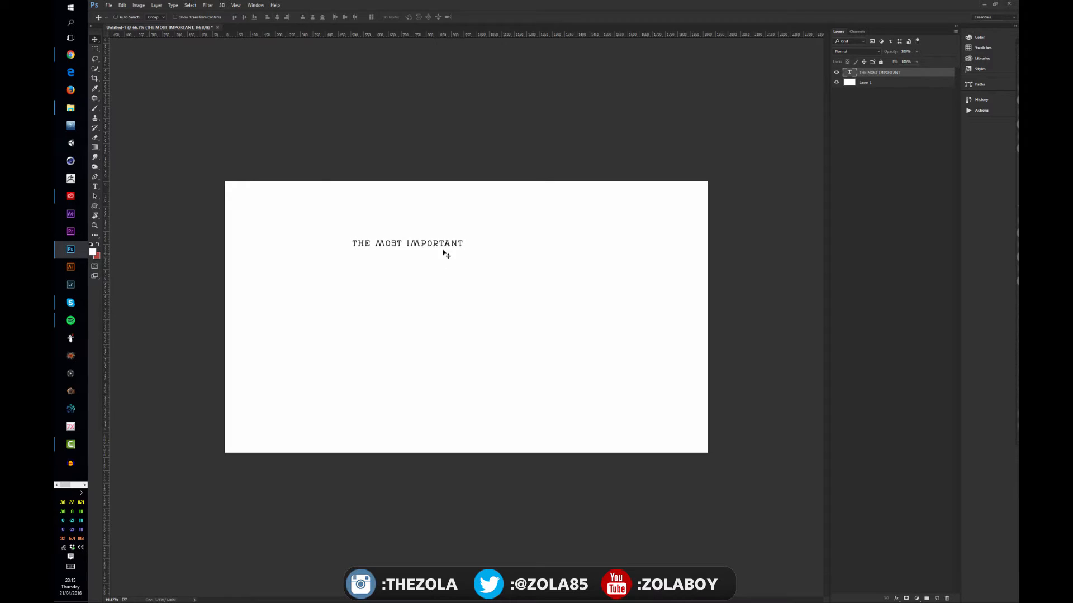
# Enlarge the text to span most of the canvas width and centre it on the canvas
pyautogui.moveTo(446, 252); pyautogui.dragTo(594, 223)
pyautogui.hotkey('ctrl', 't')
pyautogui.press('Return')
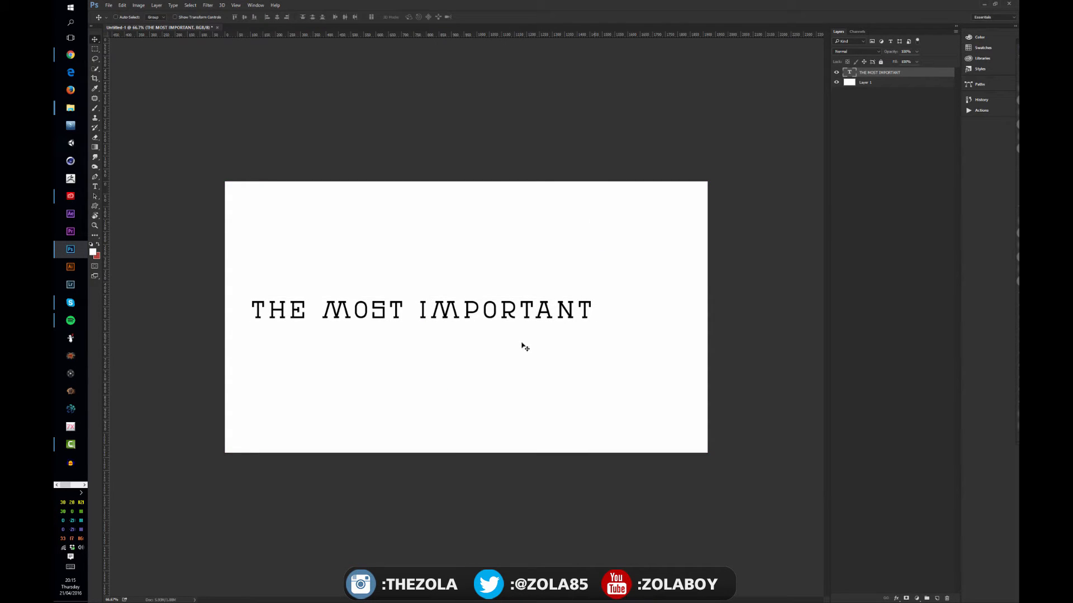
pyautogui.moveTo(569, 309); pyautogui.dragTo(613, 298)
# Try out successive fonts on the text, settle on Arial Black, and move the text slightly down
pyautogui.press('t')
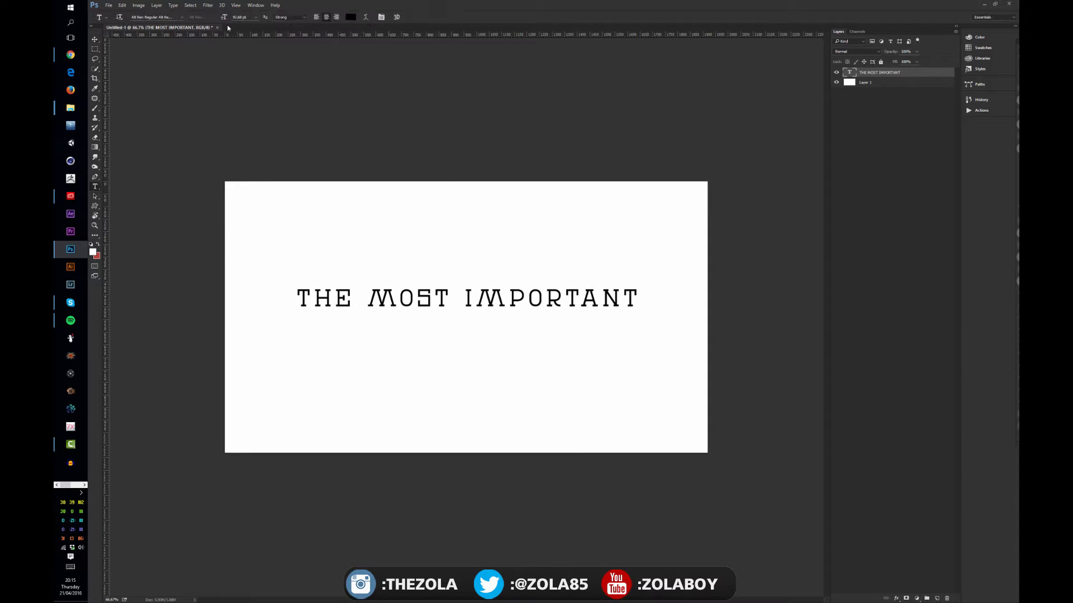
pyautogui.click(167, 17)
pyautogui.press('Down')
pyautogui.press('Down')
pyautogui.press('Down')
pyautogui.press('Down')
pyautogui.press('Down')
pyautogui.press('Down')
pyautogui.press('Down')
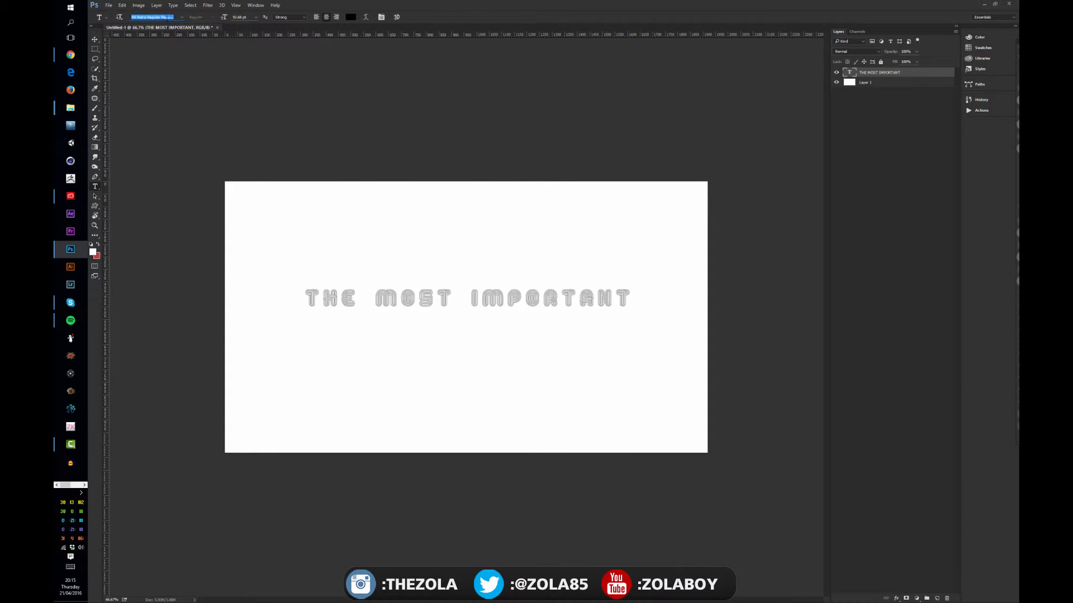
pyautogui.press('Down')
pyautogui.press('Down')
pyautogui.press('Down')
pyautogui.press('Down')
pyautogui.press('Down')
pyautogui.press('Down')
pyautogui.press('Down')
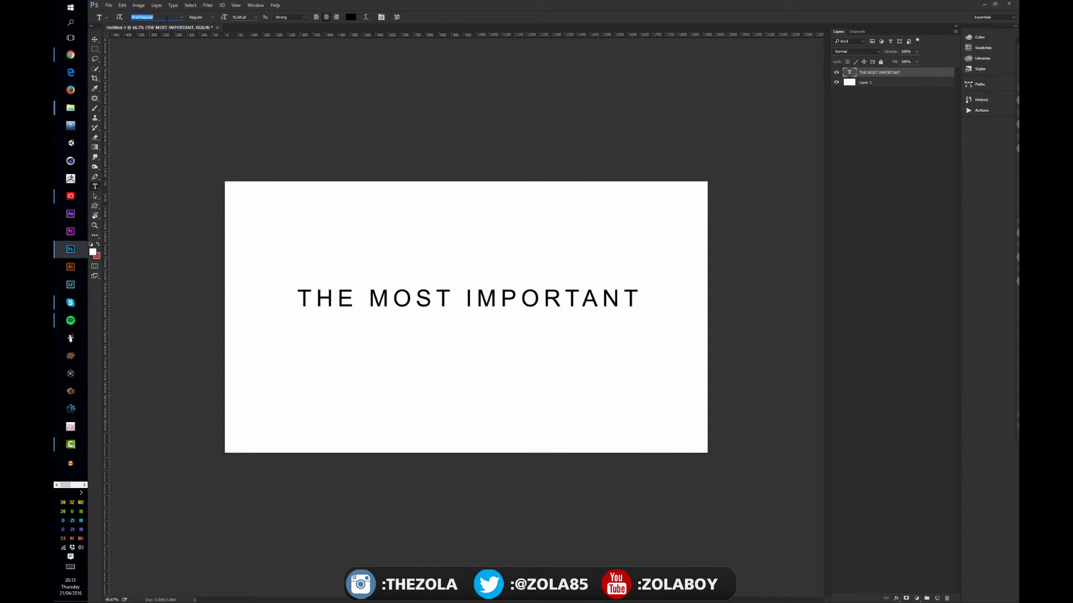
pyautogui.press('Down')
pyautogui.press('Down')
pyautogui.press('Down')
pyautogui.press('Down')
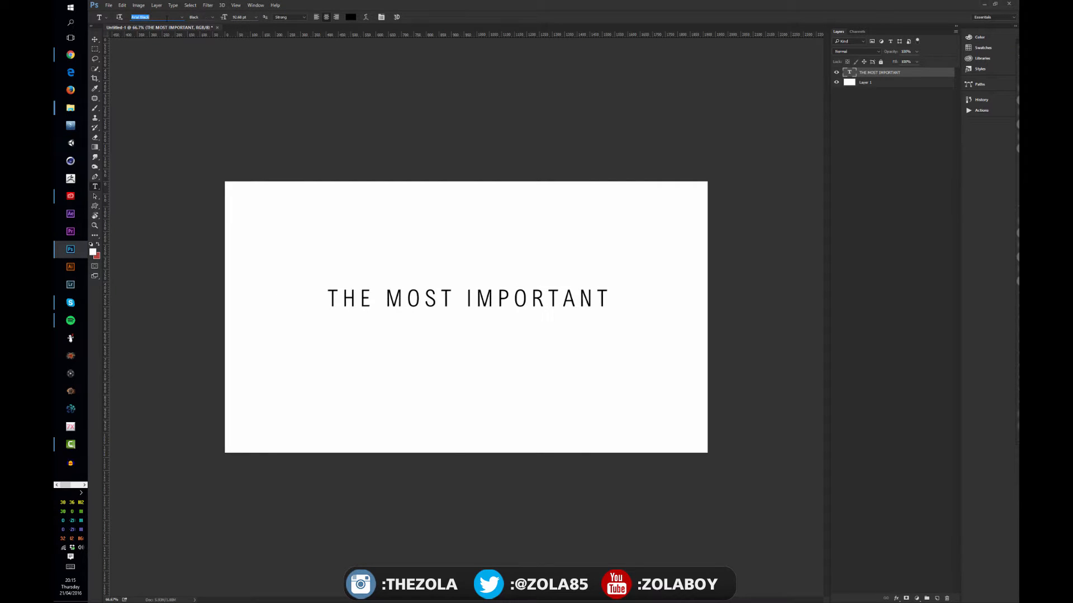
pyautogui.press('v')
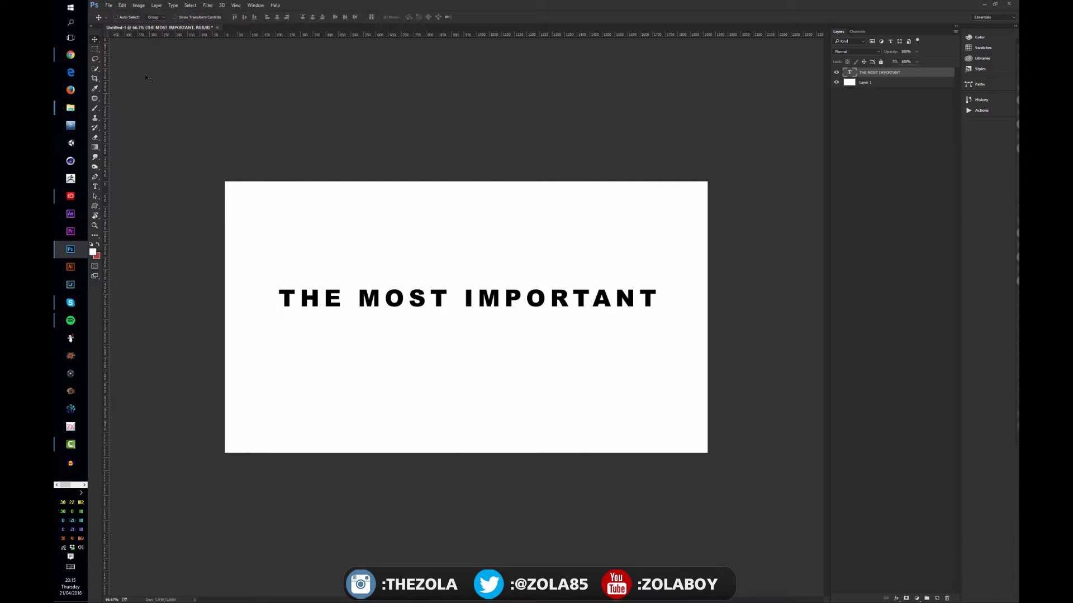
pyautogui.moveTo(535, 296); pyautogui.dragTo(536, 306)
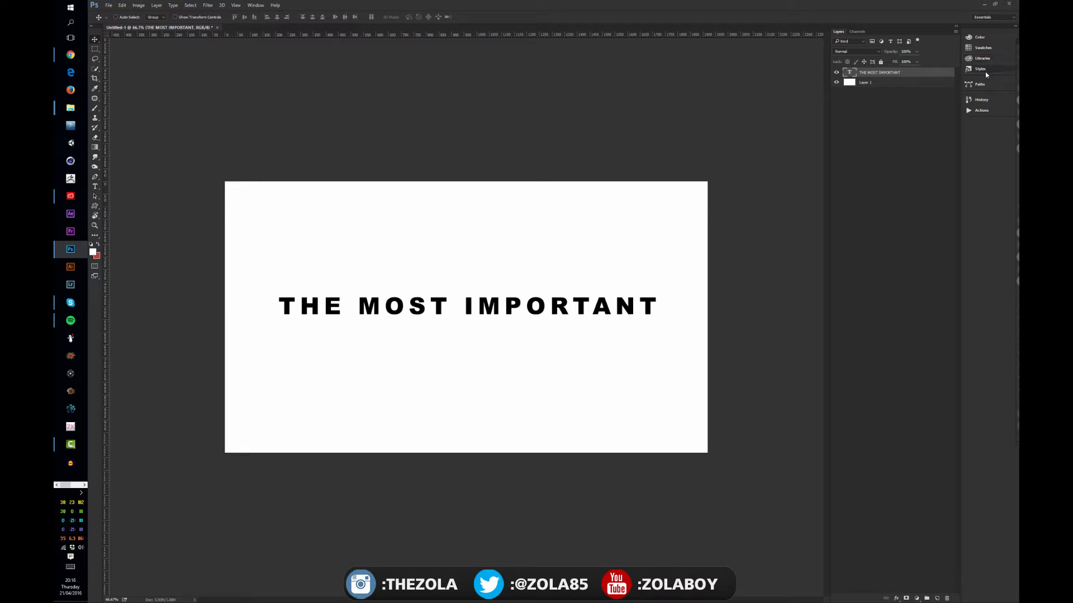
# Show the Styles panel and detach it as a floating palette beside the canvas
pyautogui.click(256, 5)
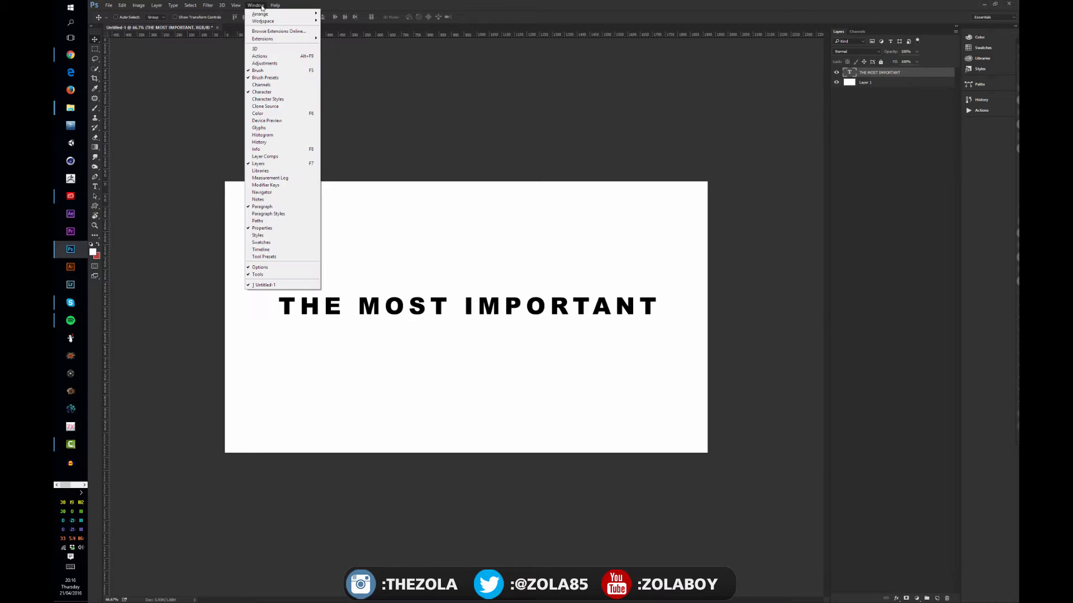
pyautogui.click(286, 235)
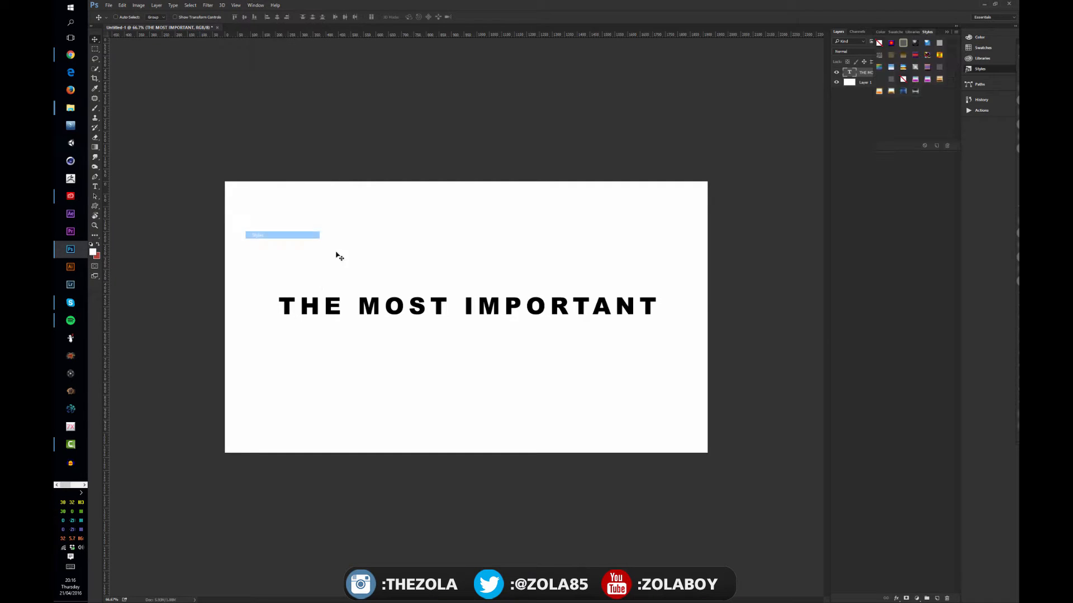
pyautogui.moveTo(927, 33); pyautogui.dragTo(123, 51)
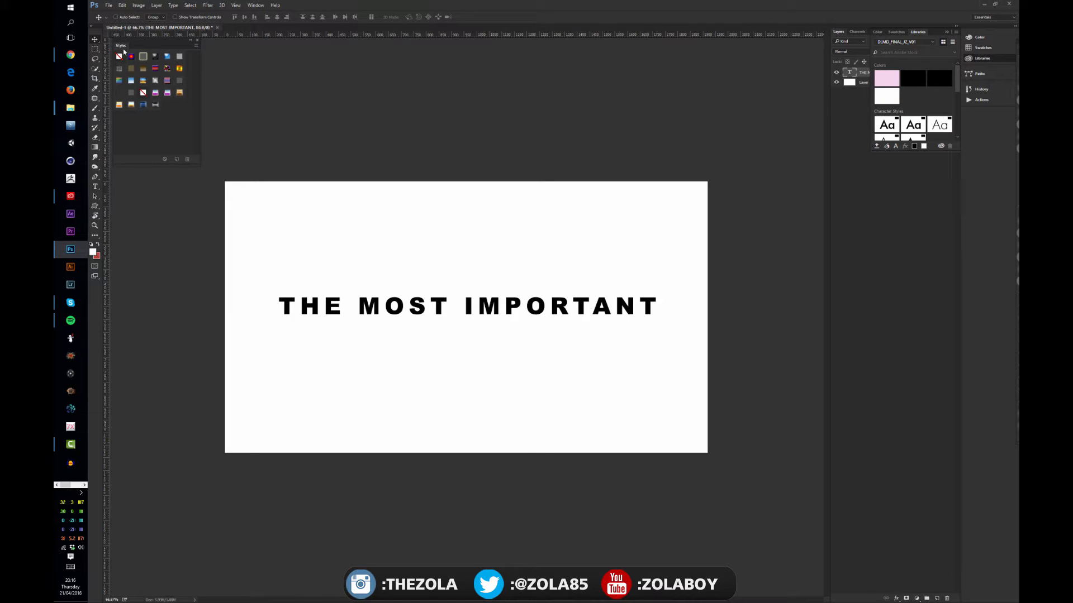
# Examine the preset style sets offered for the Styles palette and the option to load styles
pyautogui.click(199, 45)
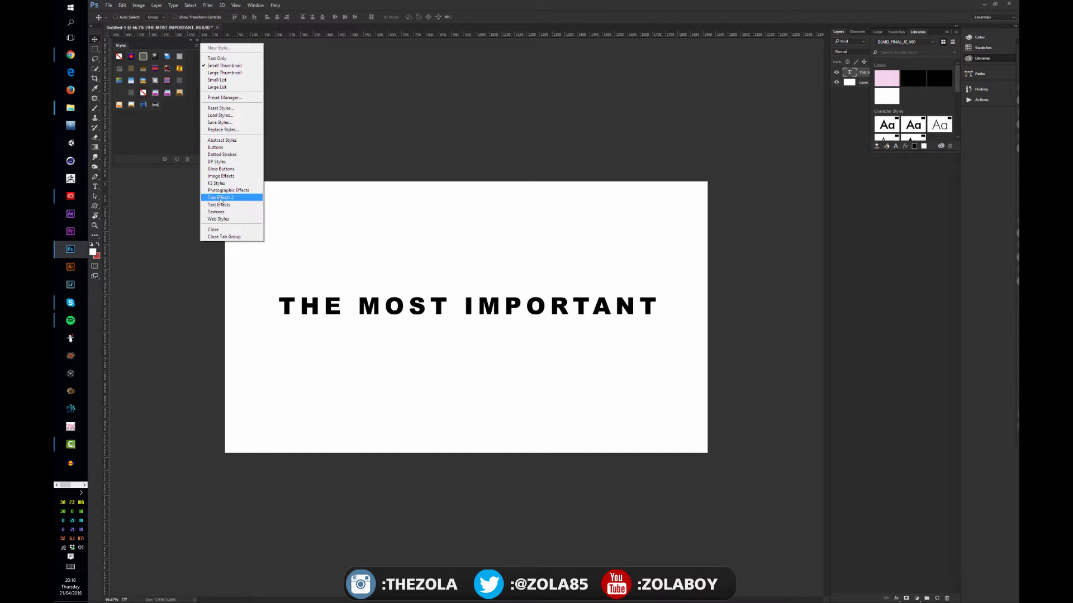
pyautogui.click(162, 123)
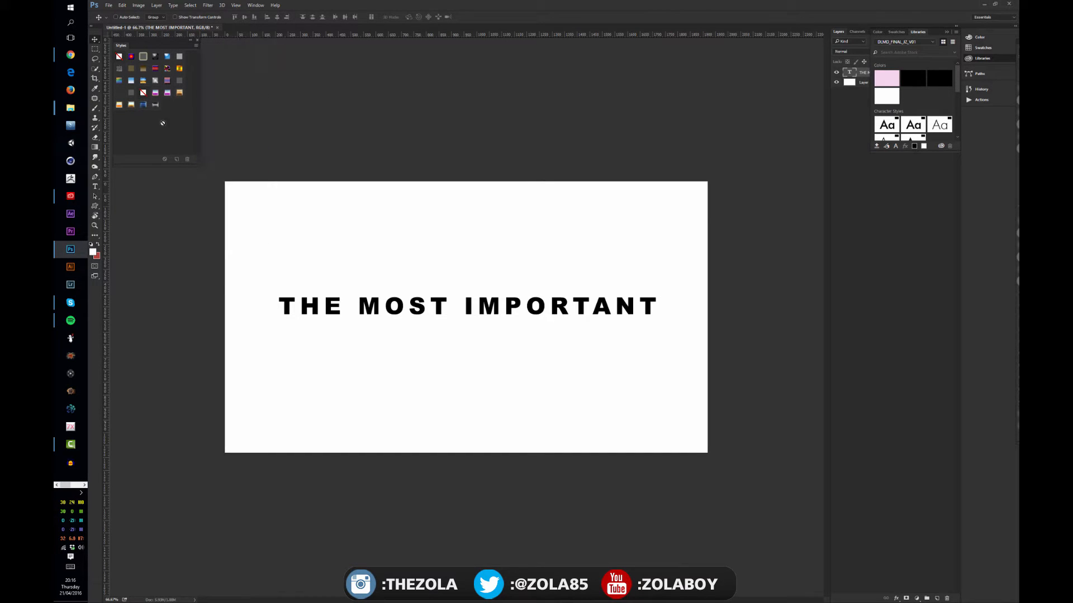
pyautogui.click(196, 46)
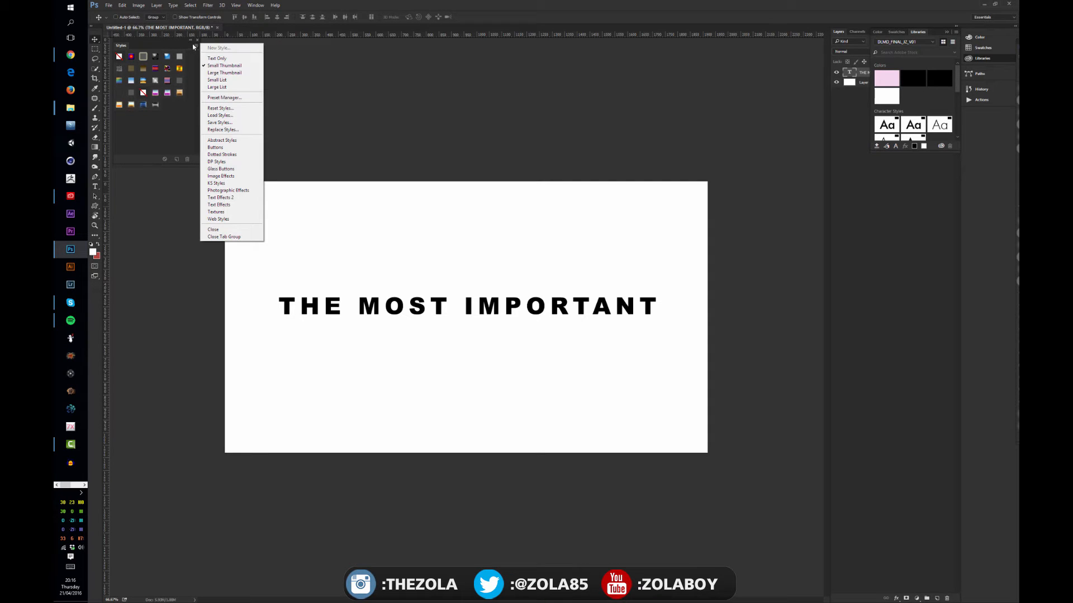
pyautogui.click(218, 116)
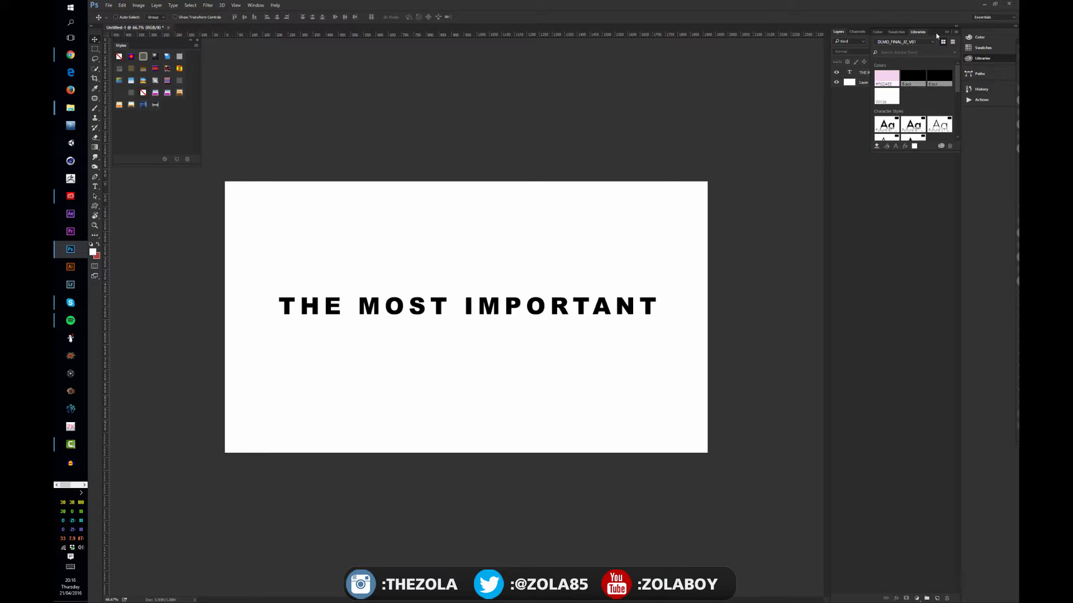
# Collapse the expanded Libraries panel and reselect the "THE MOST IMPORTANT" text layer
pyautogui.click(947, 31)
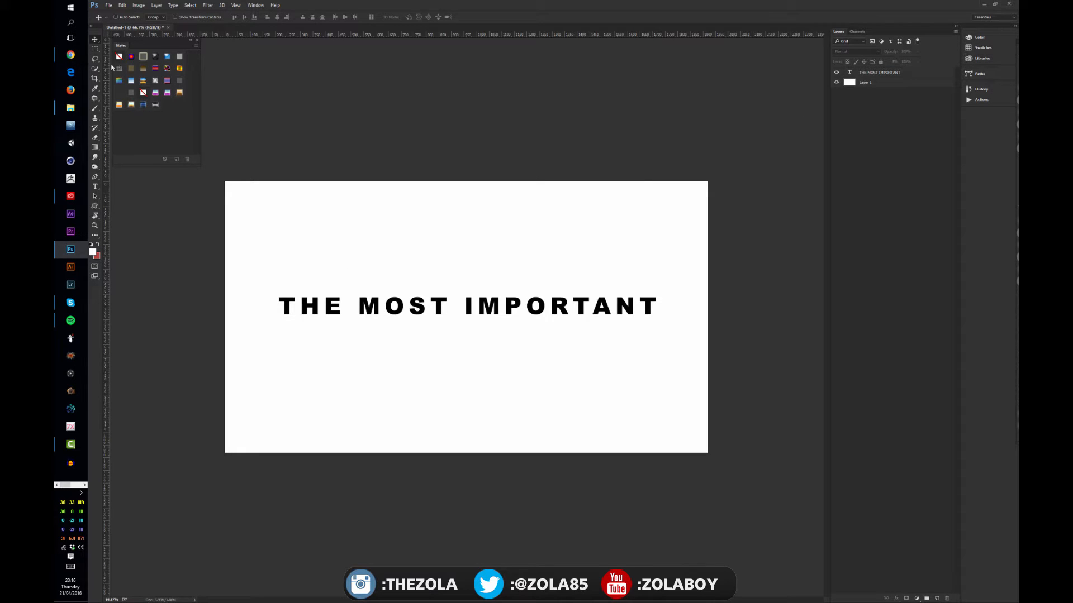
pyautogui.click(428, 317)
pyautogui.click(553, 222)
pyautogui.click(875, 72)
pyautogui.moveTo(485, 302); pyautogui.dragTo(515, 326)
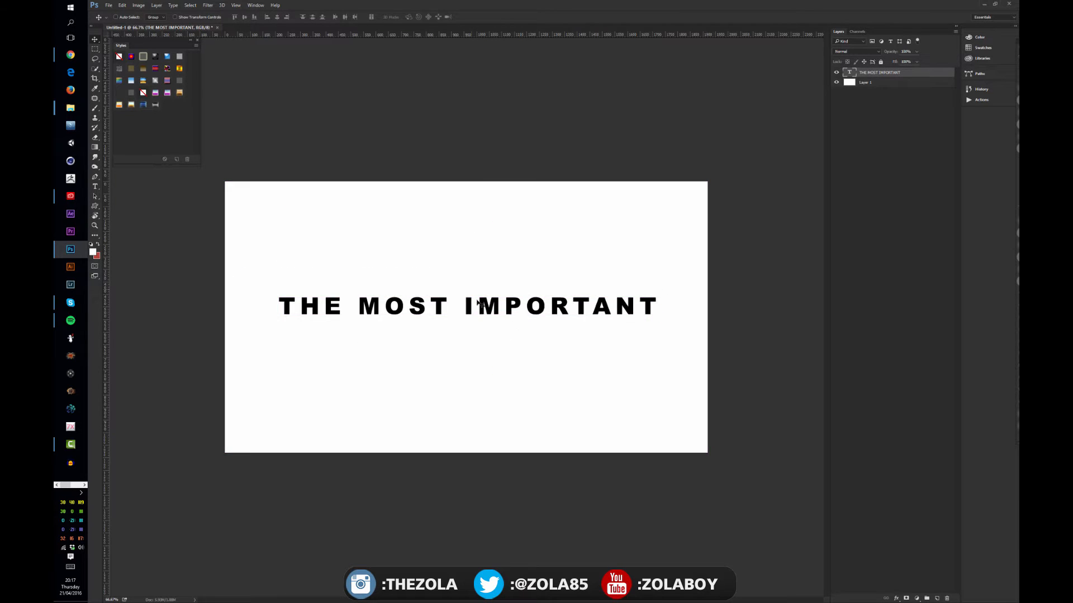
# Draw a square shape about 308 px wide with the Rectangle tool, placed above the middle of the text
pyautogui.click(94, 205)
pyautogui.click(126, 208)
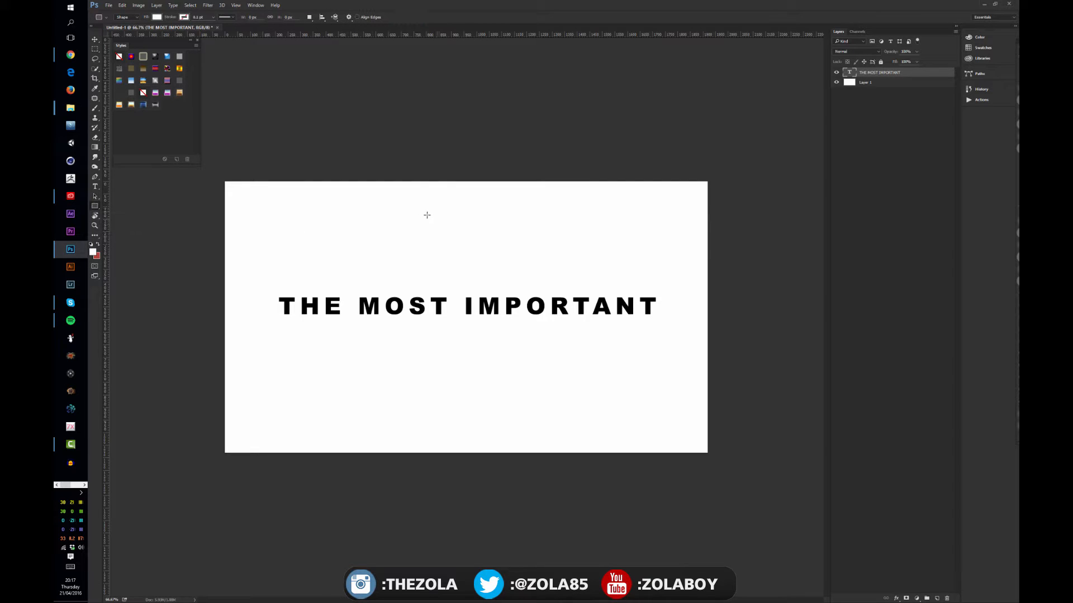
pyautogui.moveTo(412, 201); pyautogui.dragTo(486, 277)
pyautogui.press('v')
pyautogui.moveTo(449, 247); pyautogui.dragTo(459, 244)
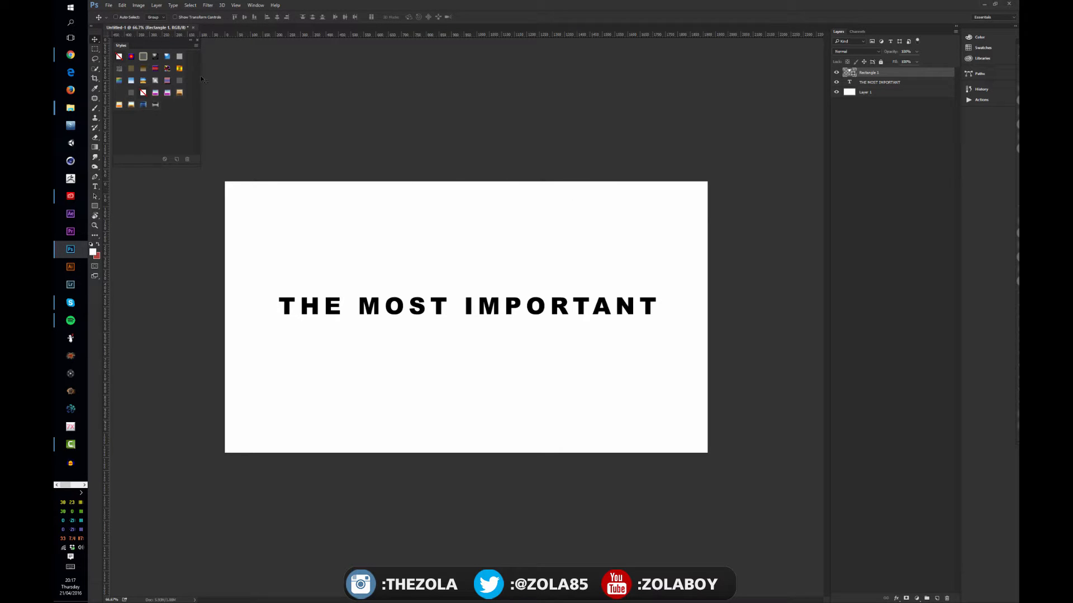
# Fill the square with magenta and move it straight down below the text
pyautogui.press('a')
pyautogui.click(187, 17)
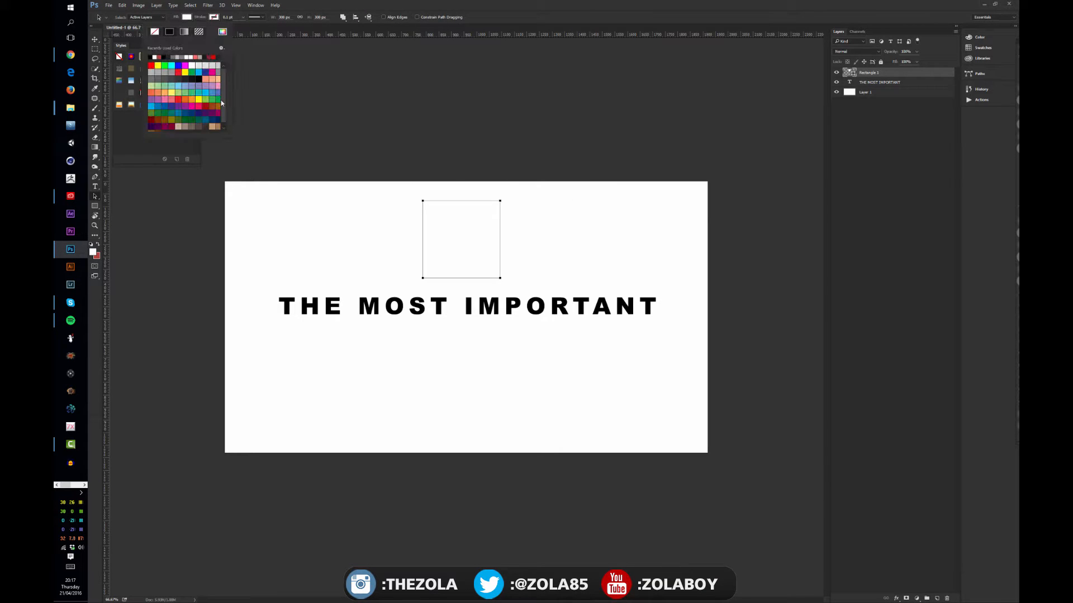
pyautogui.click(210, 72)
pyautogui.click(103, 48)
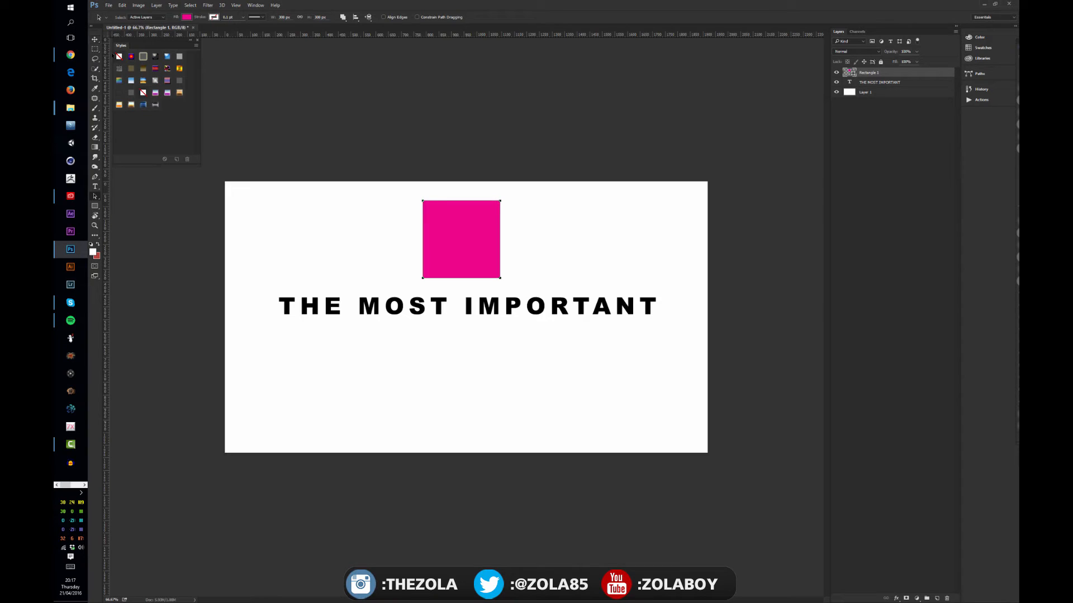
pyautogui.press('v')
pyautogui.moveTo(481, 240); pyautogui.dragTo(481, 380)
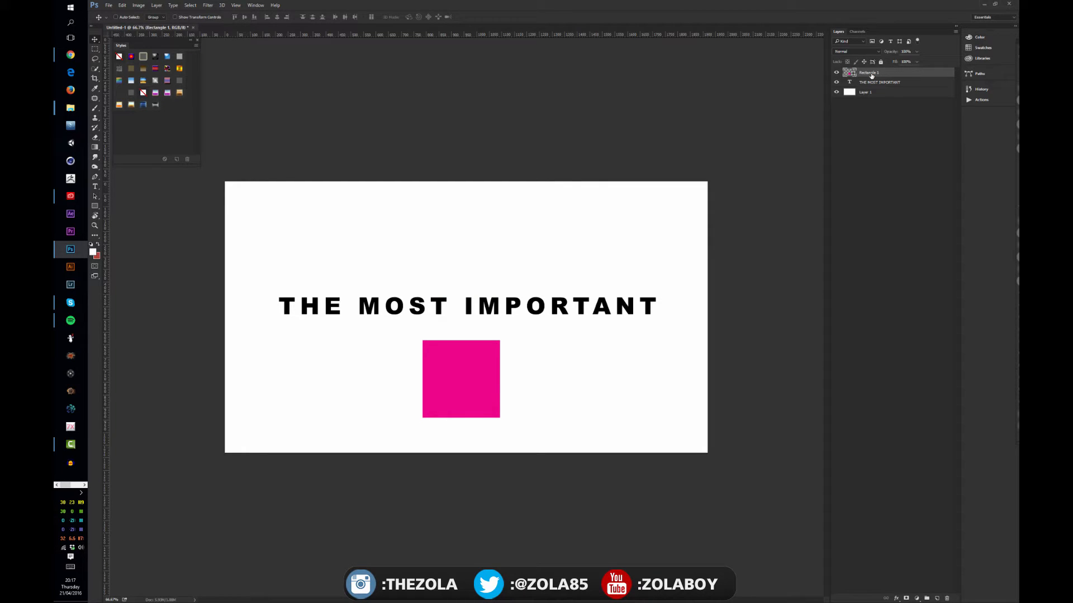
# Hide and show the rectangle and text layers in turn to check what each one contains
pyautogui.click(836, 72)
pyautogui.click(836, 73)
pyautogui.click(836, 82)
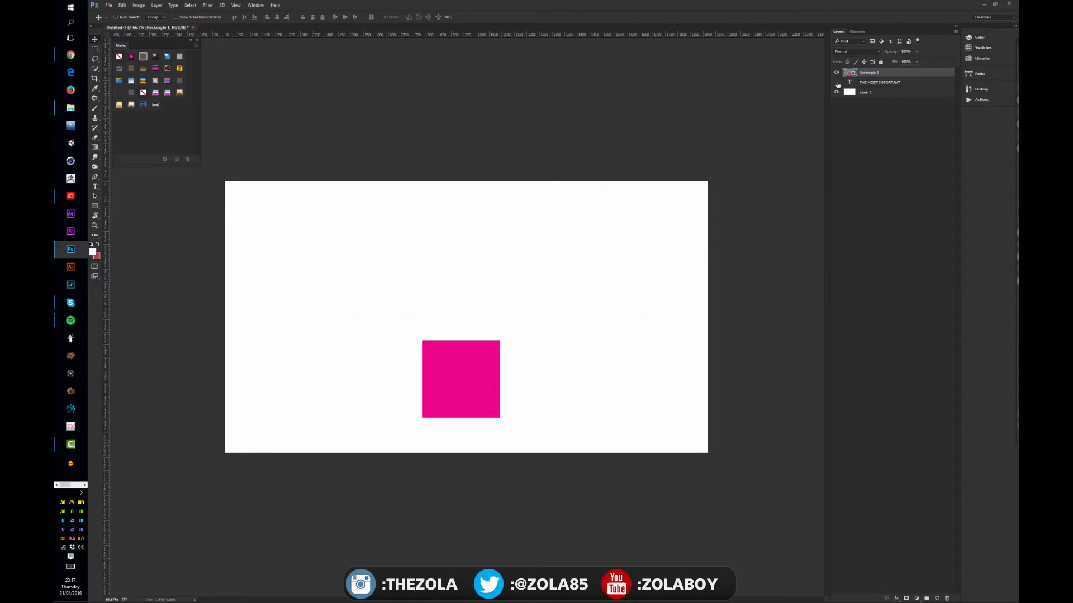
pyautogui.click(836, 82)
pyautogui.click(876, 82)
# Open the Layer Style settings for the rectangle layer and place the dialog so the artwork stays in view
pyautogui.click(886, 73)
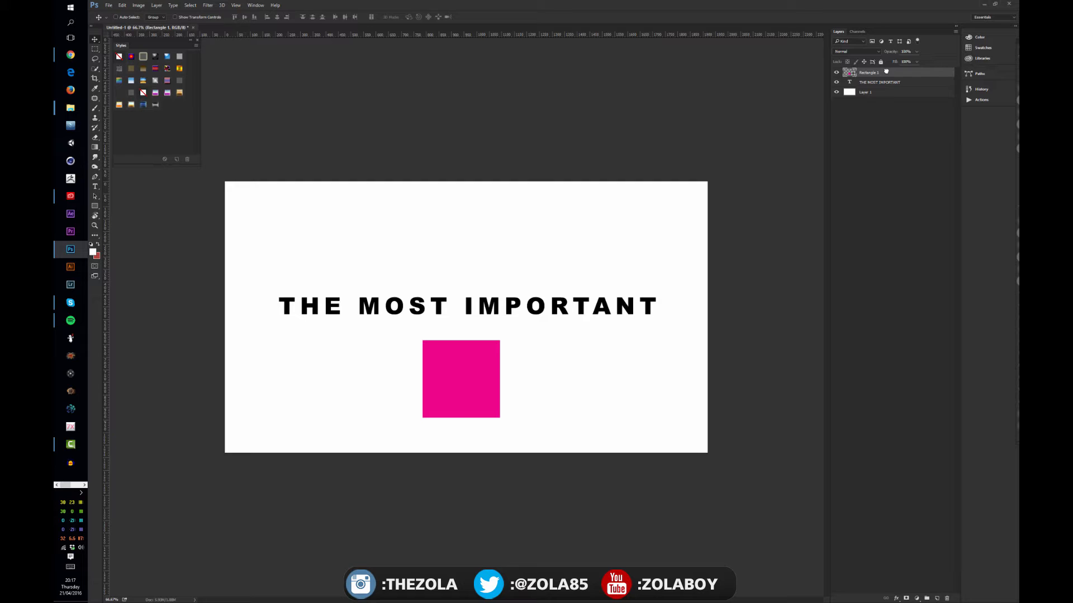
pyautogui.doubleClick(935, 74)
pyautogui.moveTo(829, 121); pyautogui.dragTo(427, 97)
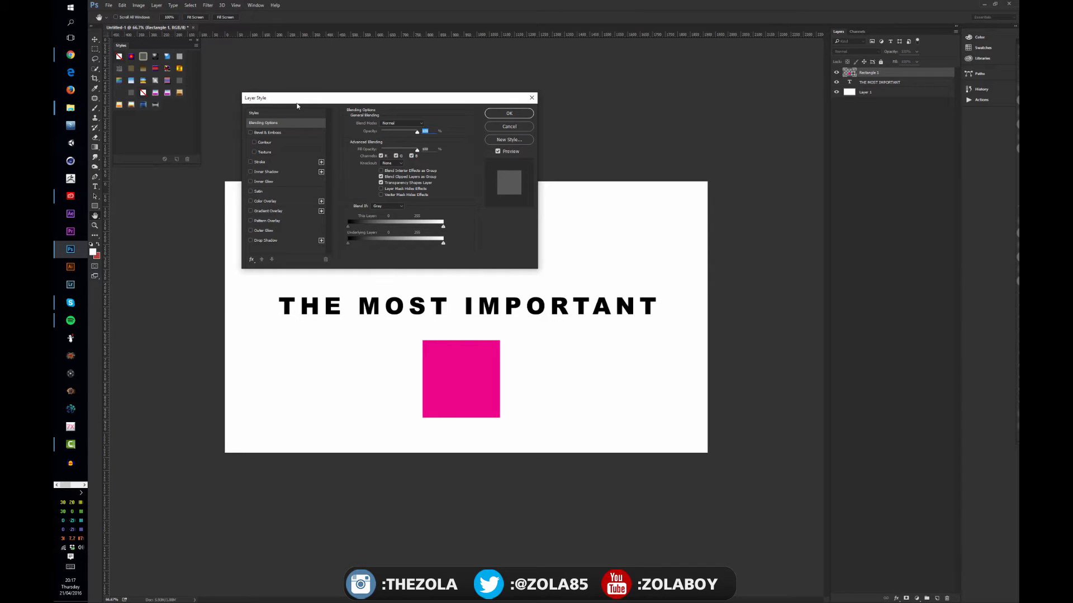
# Enable Stroke, Inner Shadow, Color Overlay and Gradient Overlay on the rectangle layer
pyautogui.click(302, 164)
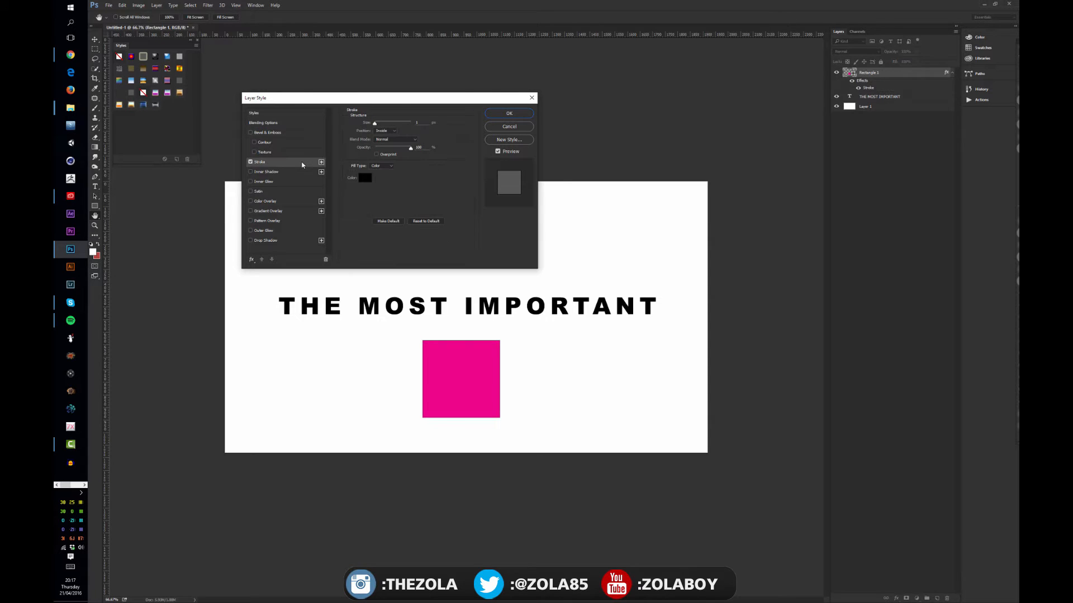
pyautogui.click(289, 174)
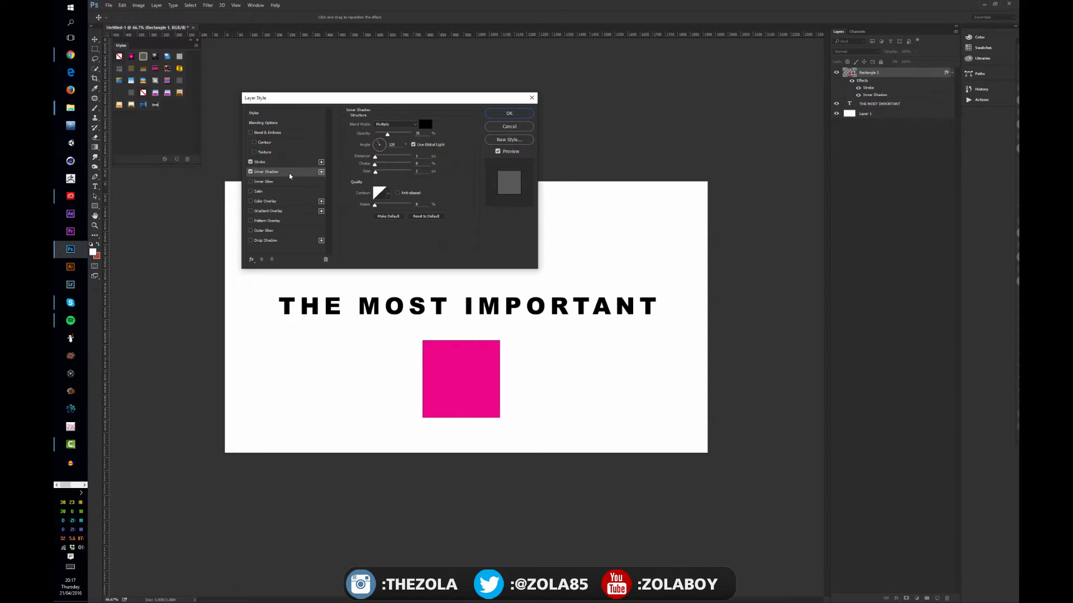
pyautogui.click(266, 201)
pyautogui.click(277, 211)
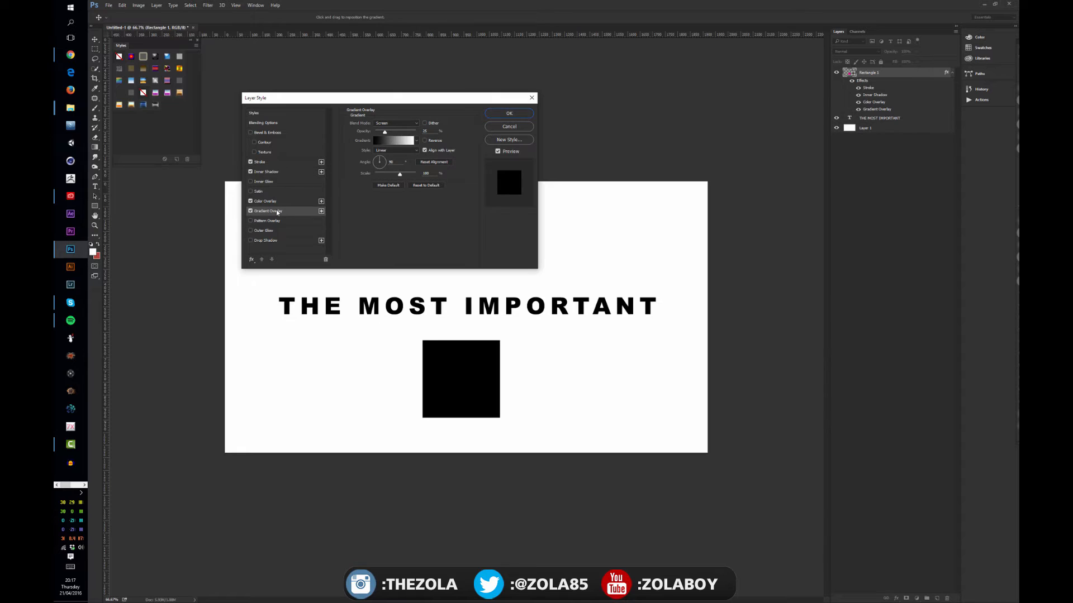
# Turn off the Gradient Overlay, Color Overlay, Stroke and Inner Shadow effects on the rectangle layer
pyautogui.click(250, 211)
pyautogui.click(250, 202)
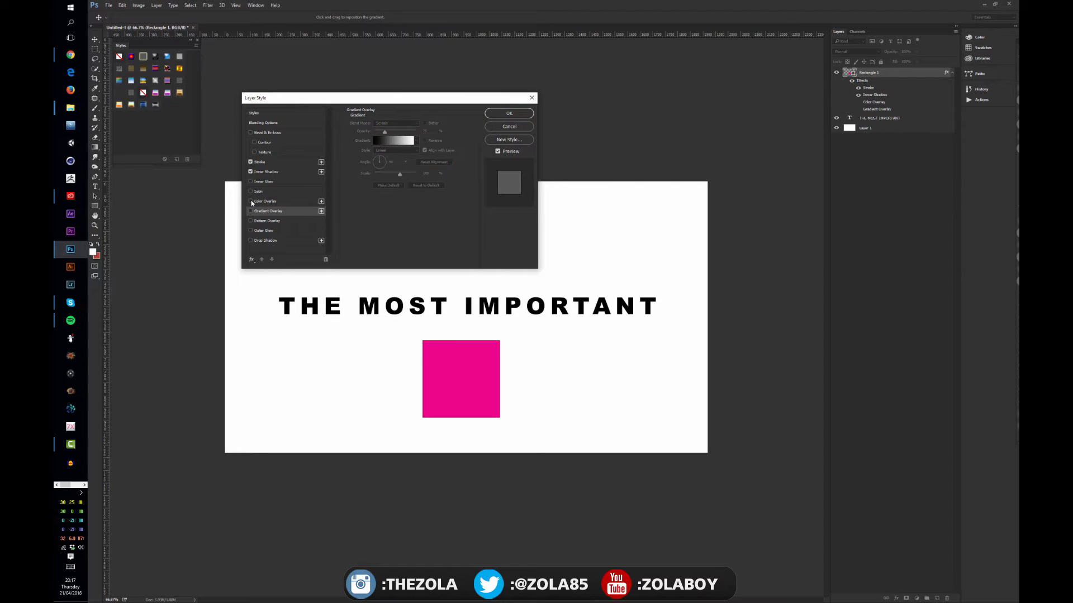
pyautogui.click(252, 162)
pyautogui.click(250, 171)
pyautogui.click(250, 162)
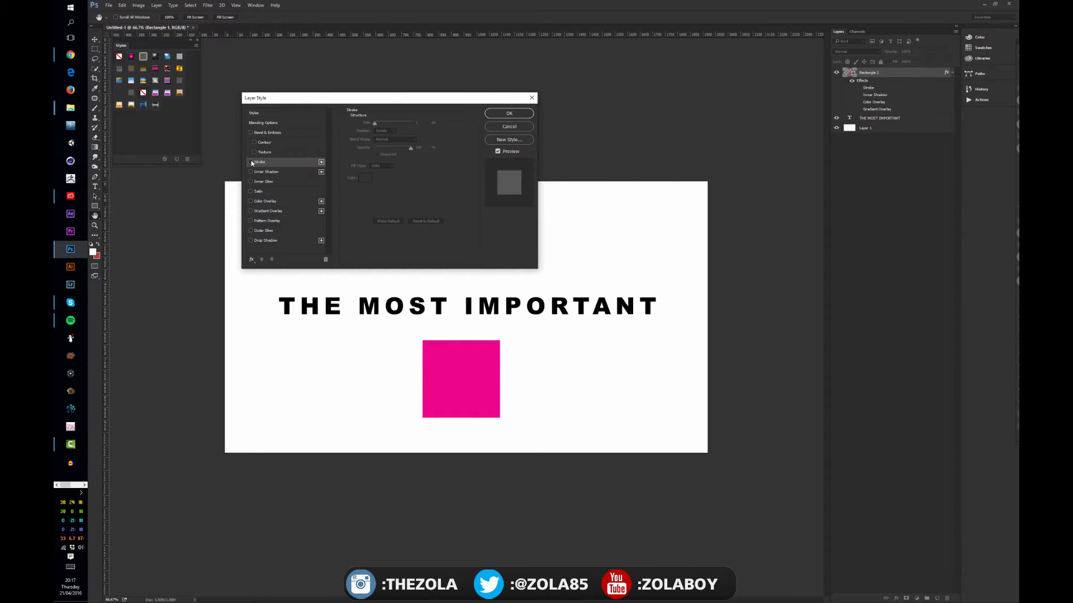
# Review the effects menu, the style presets and the Blending Options available for the rectangle layer
pyautogui.click(251, 260)
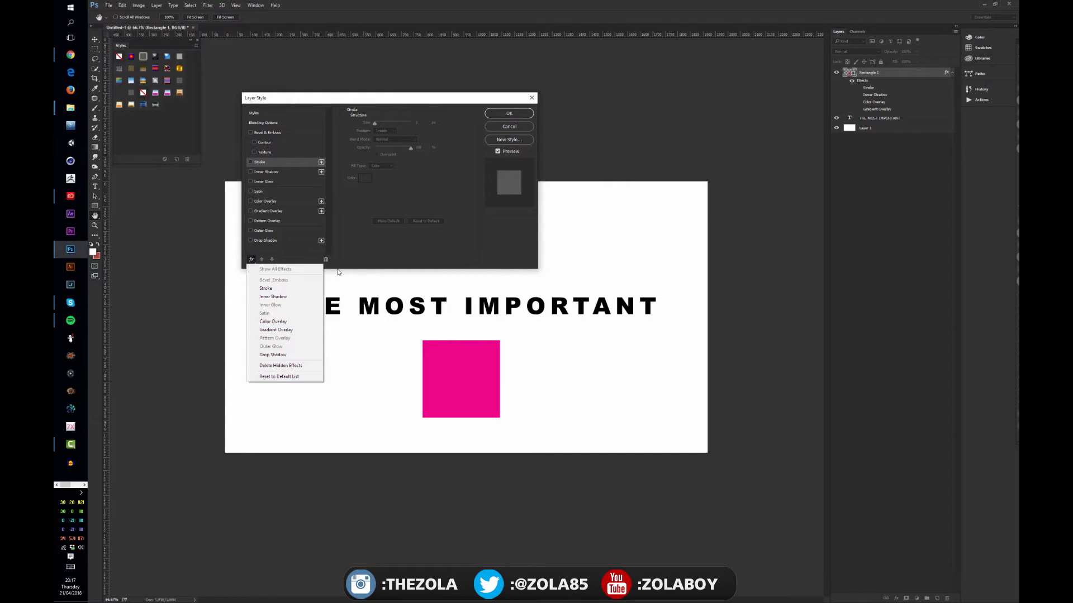
pyautogui.click(300, 252)
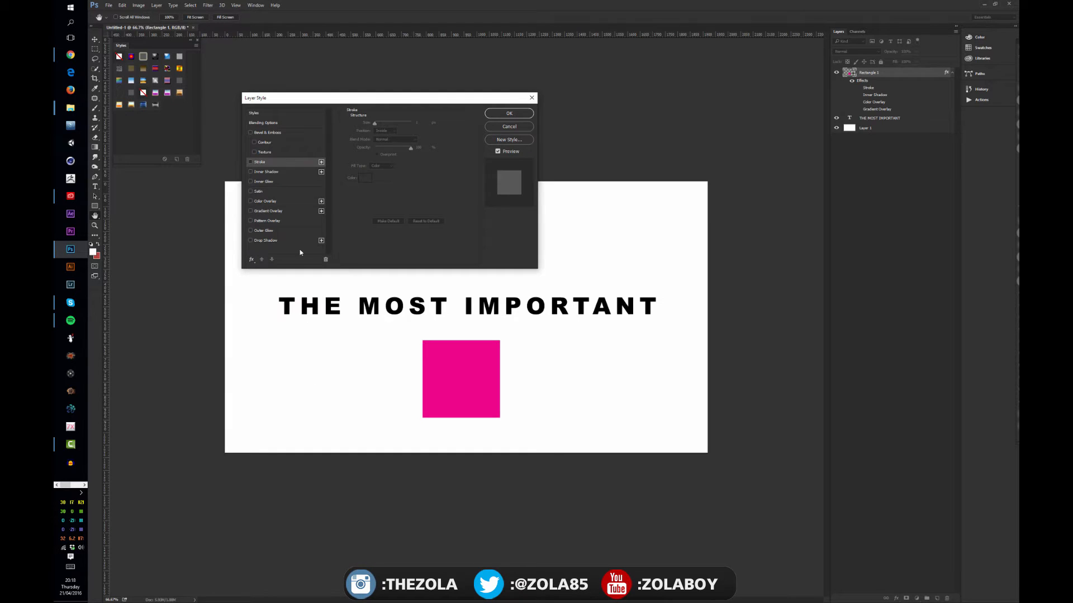
pyautogui.click(281, 115)
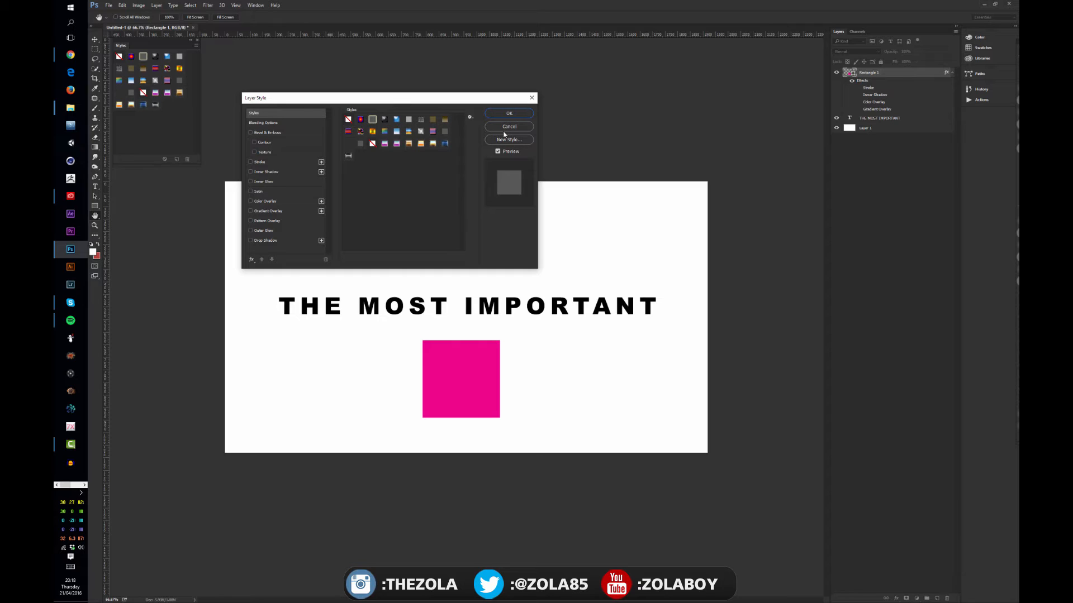
pyautogui.click(272, 127)
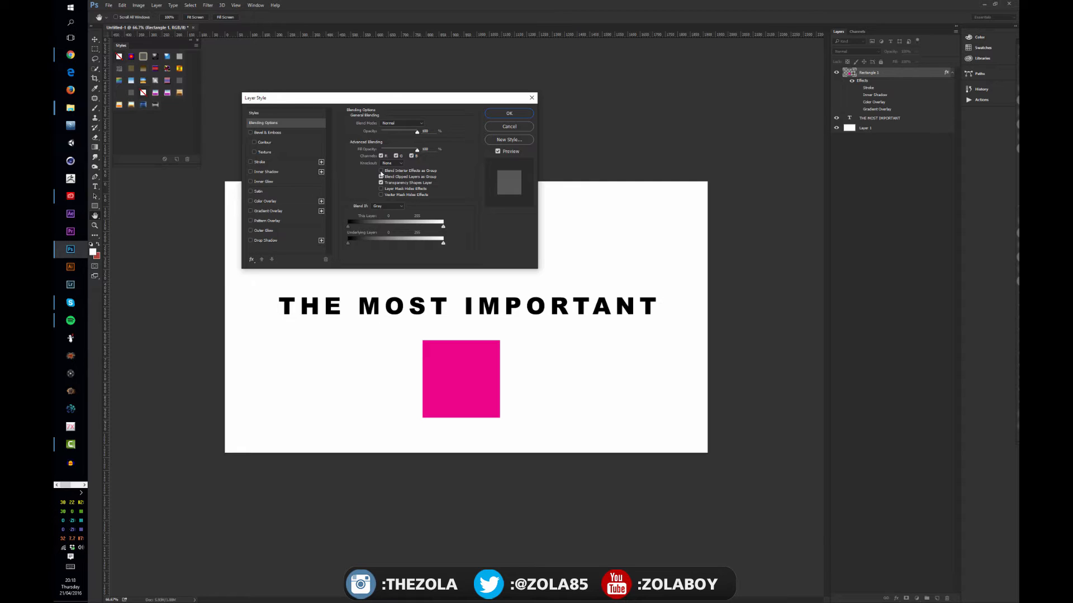
# Try Bevel & Emboss with its Texture and Contour options on the rectangle layer
pyautogui.click(251, 133)
pyautogui.click(254, 152)
pyautogui.click(254, 143)
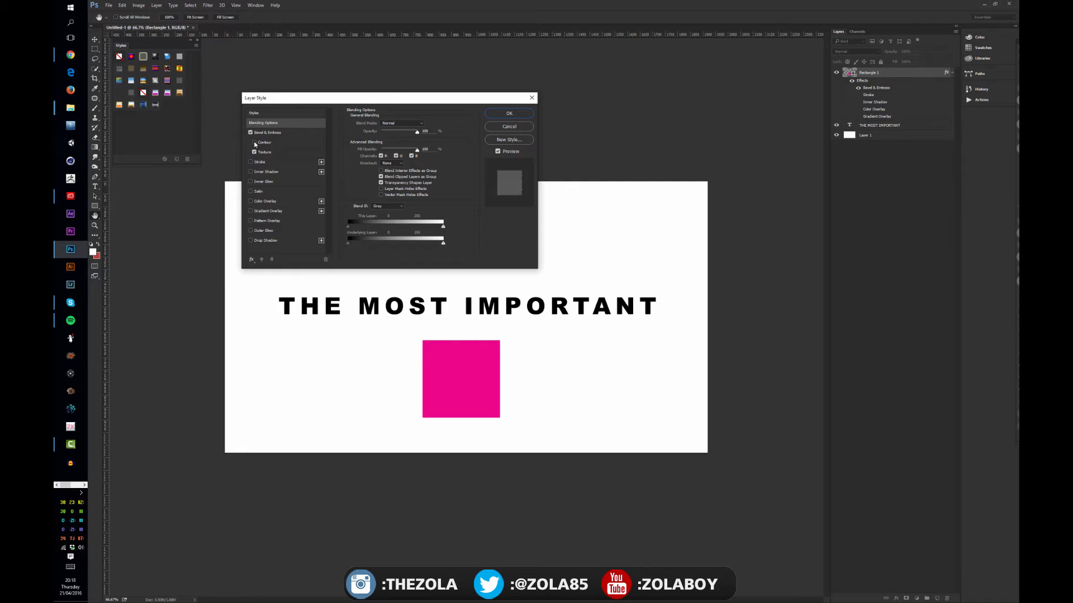
pyautogui.click(250, 133)
# Add a Drop Shadow to the rectangle layer and move the square above the text
pyautogui.moveTo(341, 106); pyautogui.dragTo(342, 135)
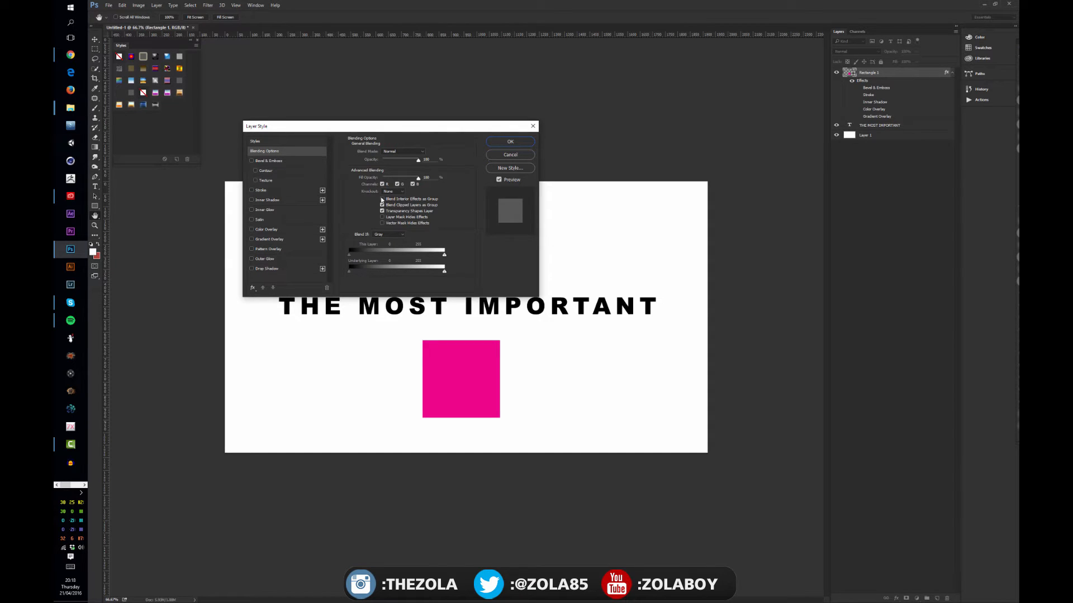
pyautogui.click(252, 269)
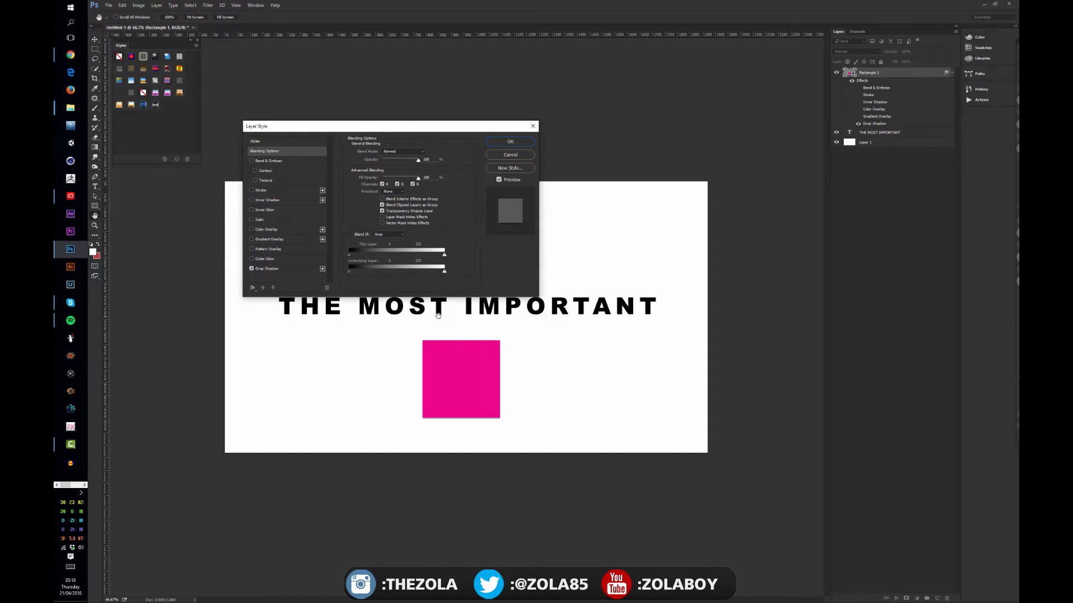
pyautogui.click(509, 143)
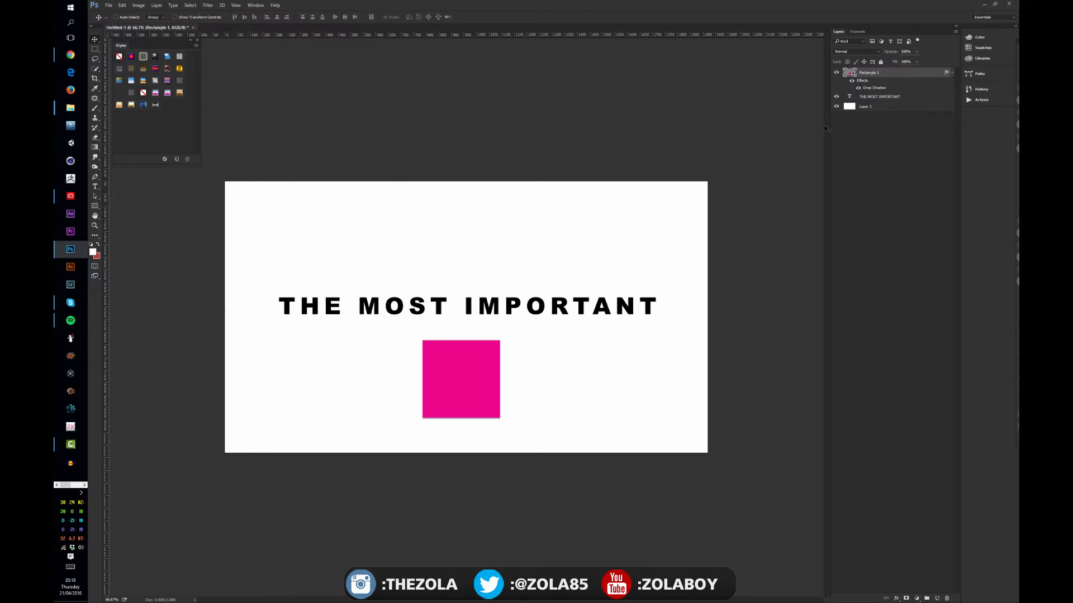
pyautogui.moveTo(445, 379); pyautogui.dragTo(433, 247)
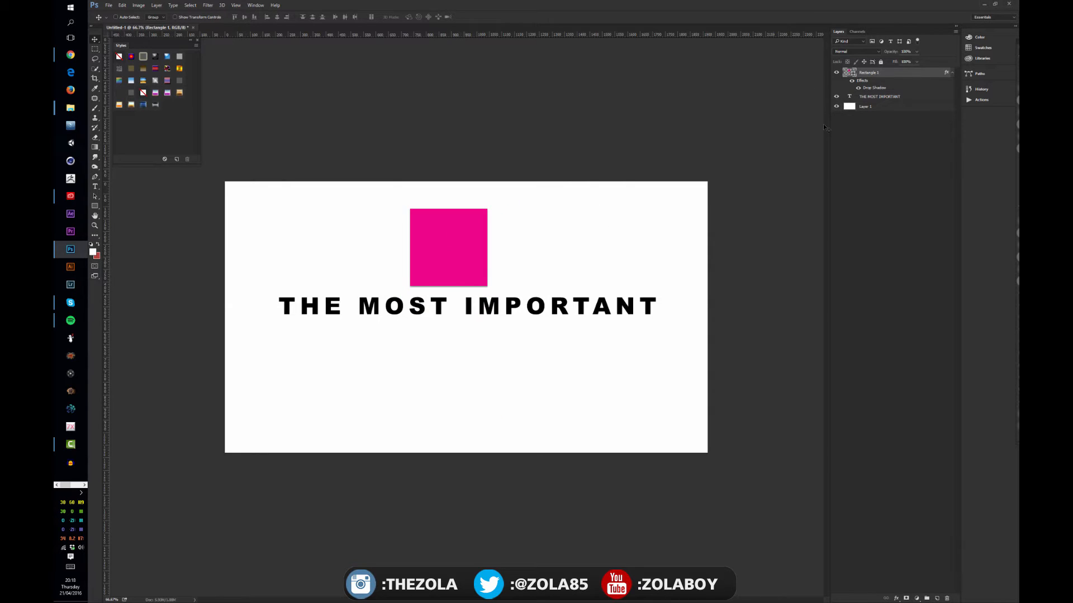
# Collapse and expand the rectangle's effects list, and toggle the visibility of all effects and of the Drop Shadow
pyautogui.click(951, 73)
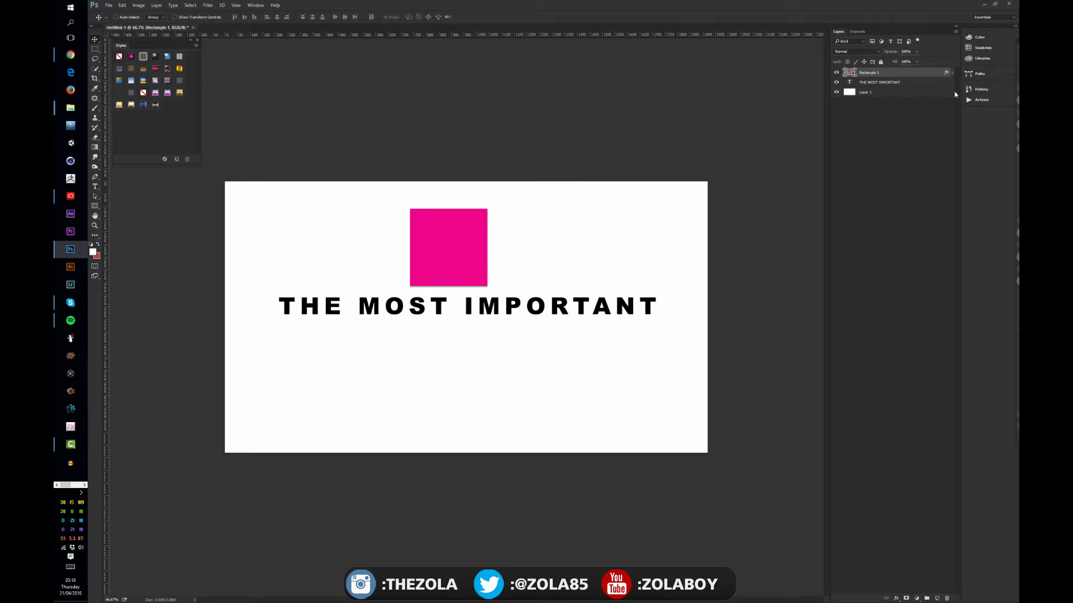
pyautogui.click(952, 73)
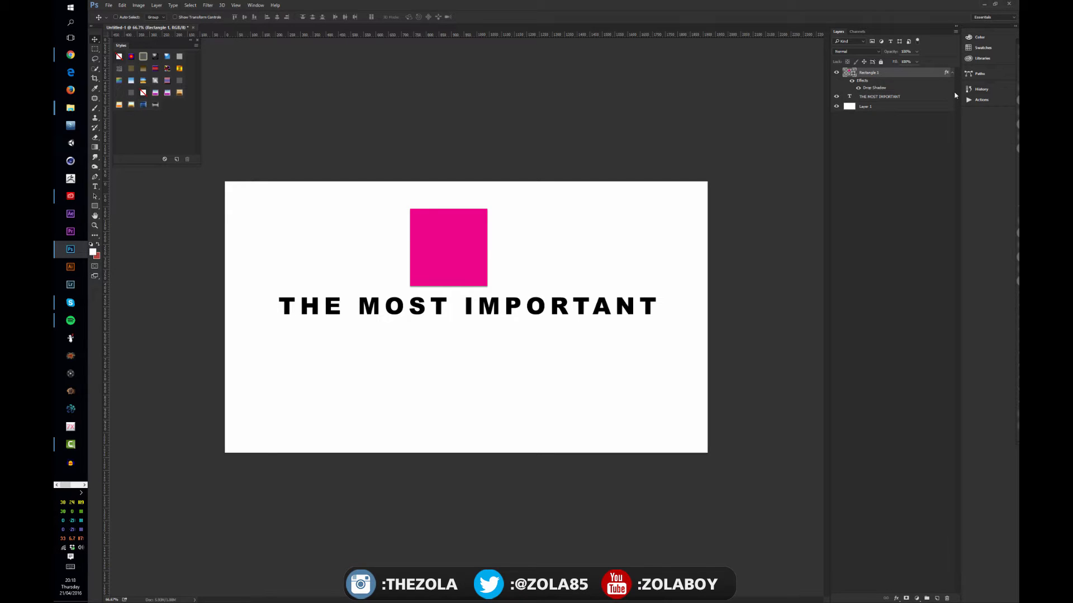
pyautogui.click(852, 81)
pyautogui.click(852, 82)
pyautogui.click(858, 89)
pyautogui.click(858, 89)
# Add a Gradient Overlay to the rectangle layer alongside its Drop Shadow
pyautogui.doubleClick(928, 77)
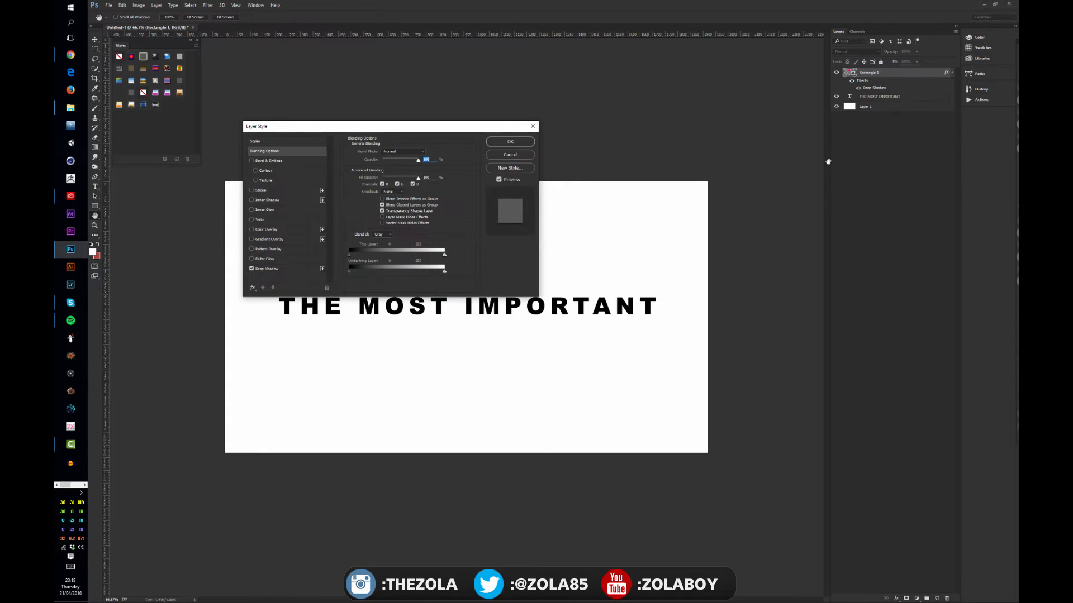
pyautogui.click(251, 240)
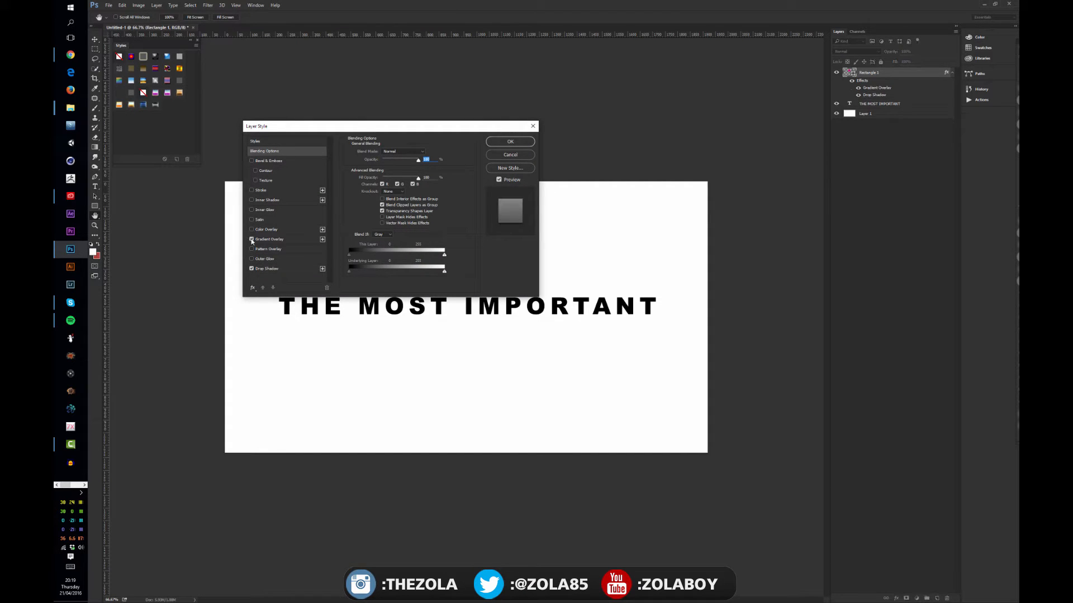
pyautogui.click(507, 142)
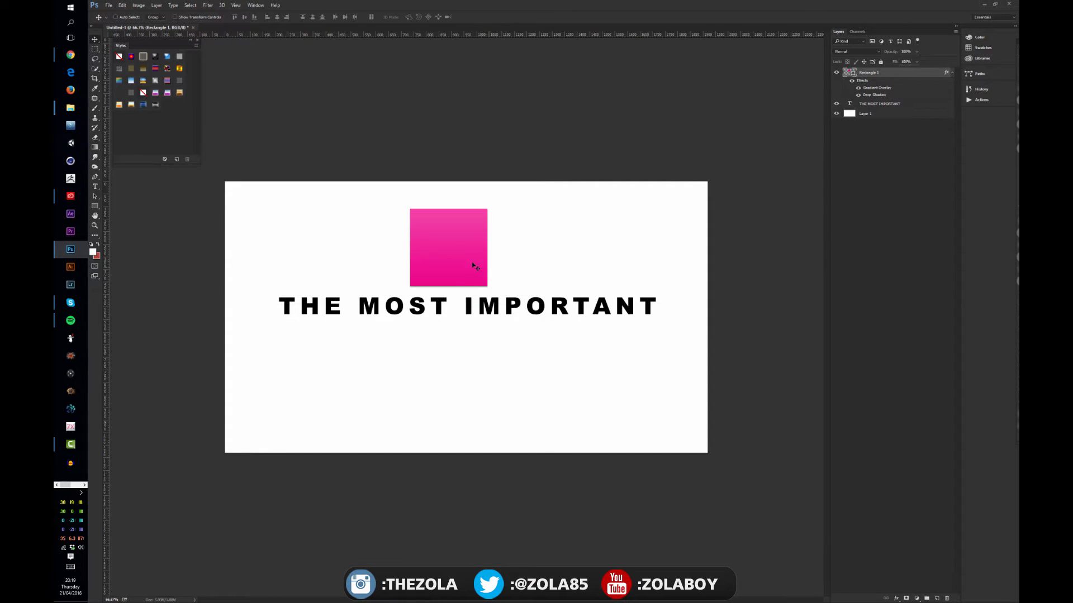
# Set the Gradient Overlay to Normal blend mode at 100% opacity, and move the square below the text
pyautogui.doubleClick(917, 90)
pyautogui.click(388, 152)
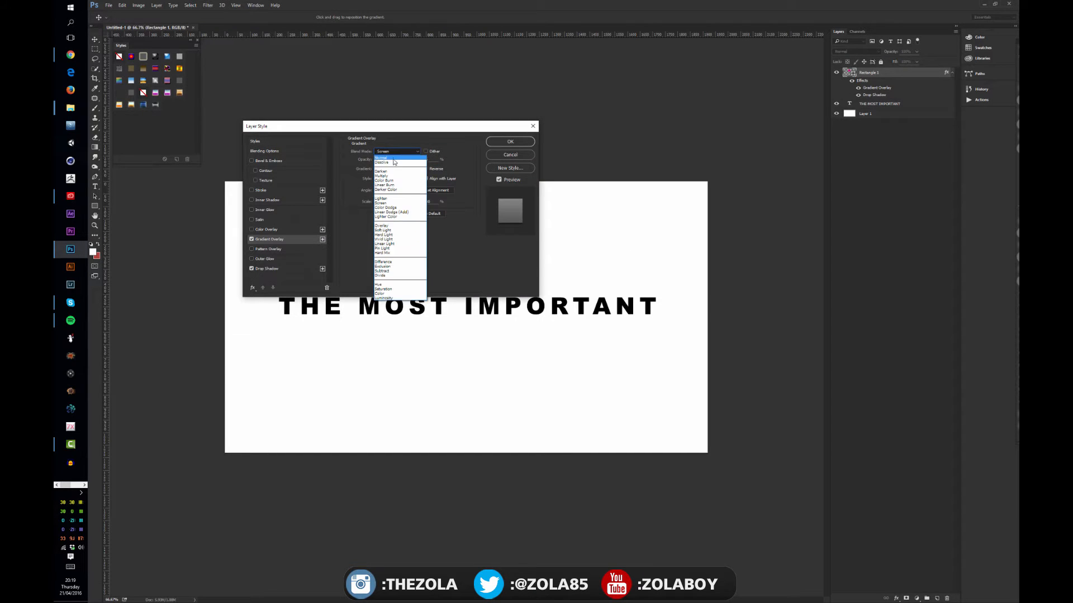
pyautogui.click(387, 157)
pyautogui.moveTo(386, 160); pyautogui.dragTo(423, 162)
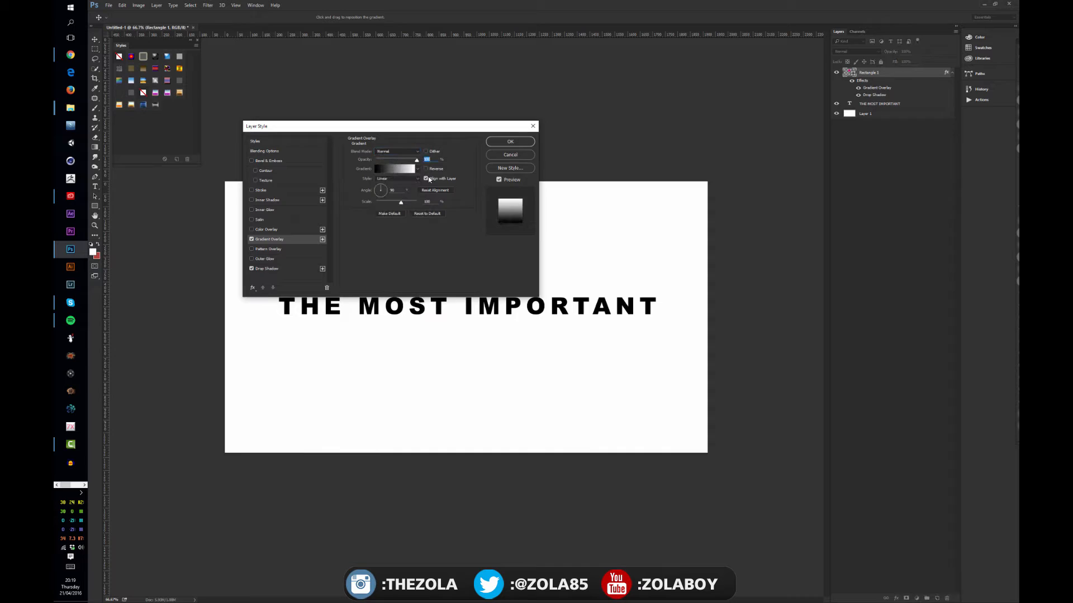
pyautogui.click(510, 142)
pyautogui.moveTo(478, 237); pyautogui.dragTo(467, 366)
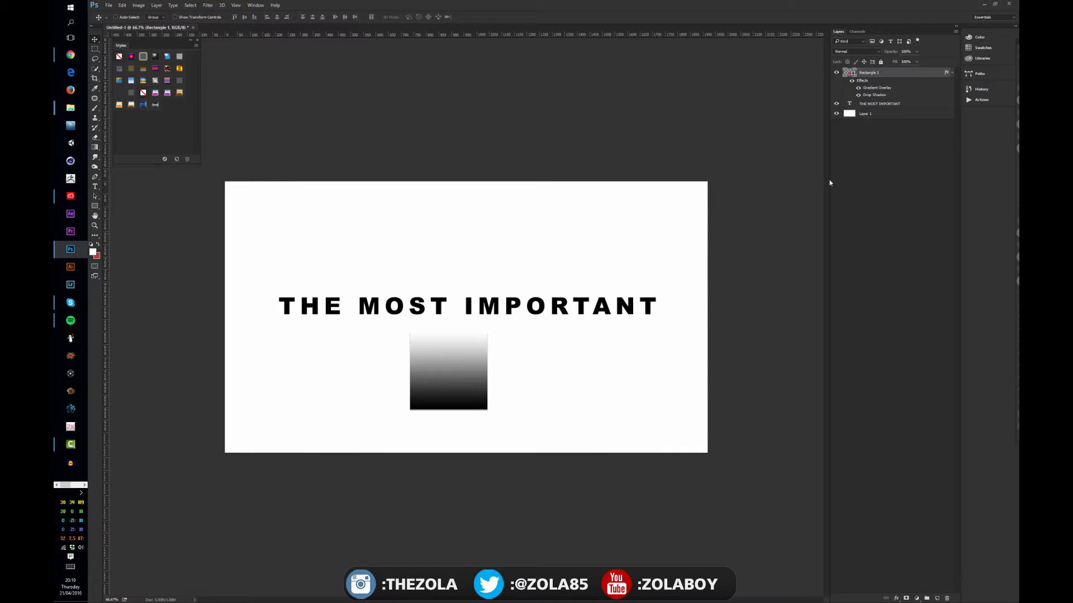
# Hide and show the rectangle's Gradient Overlay and Drop Shadow individually to compare their effect
pyautogui.click(859, 88)
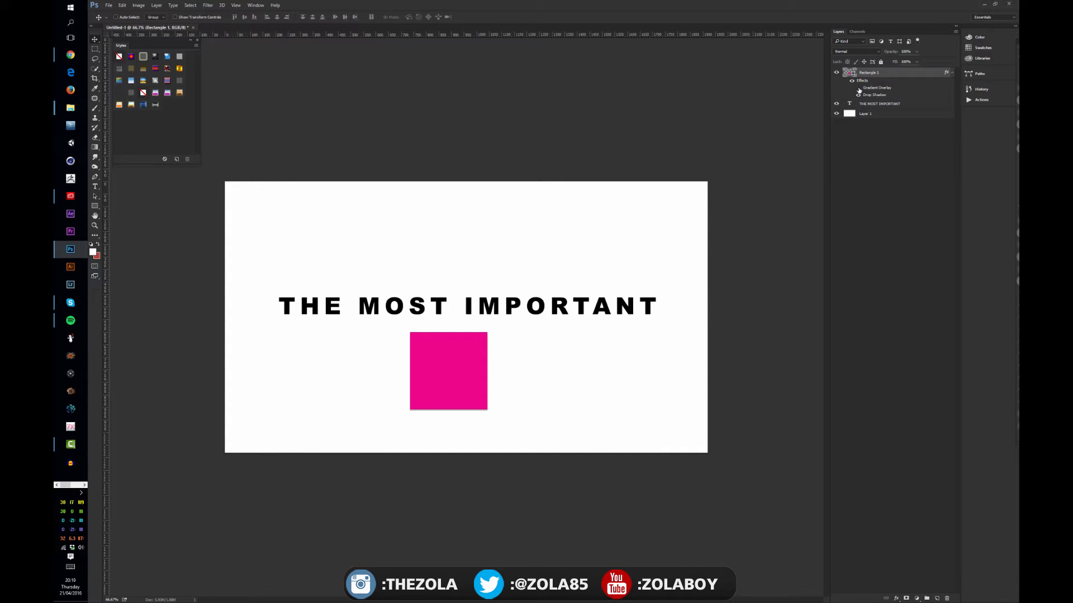
pyautogui.click(858, 88)
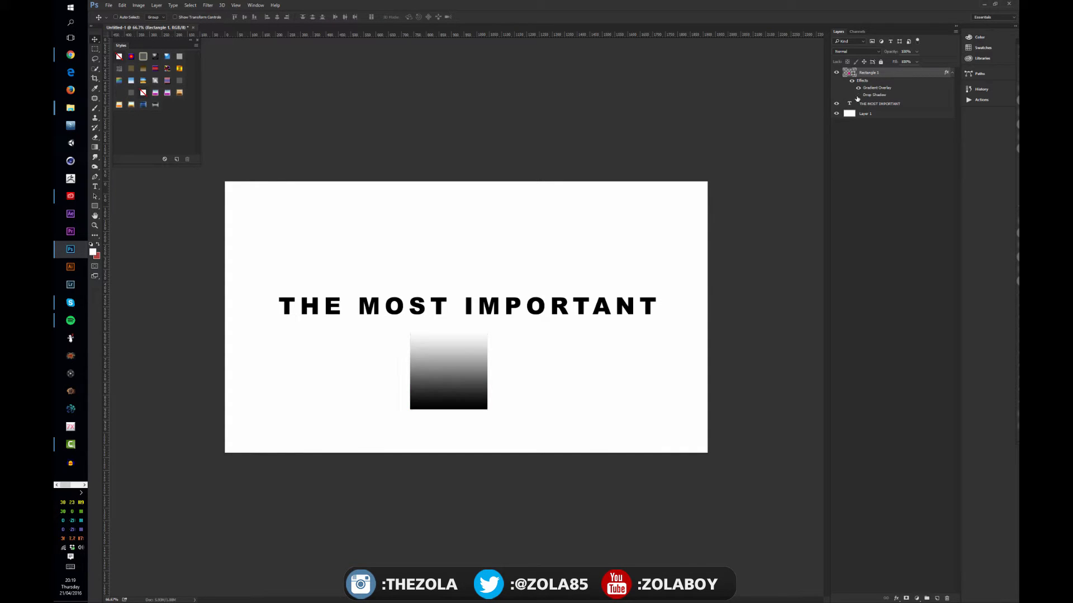
pyautogui.click(858, 95)
# Clear the rectangle's layer style and undo the clearing
pyautogui.rightClick(866, 81)
pyautogui.click(903, 214)
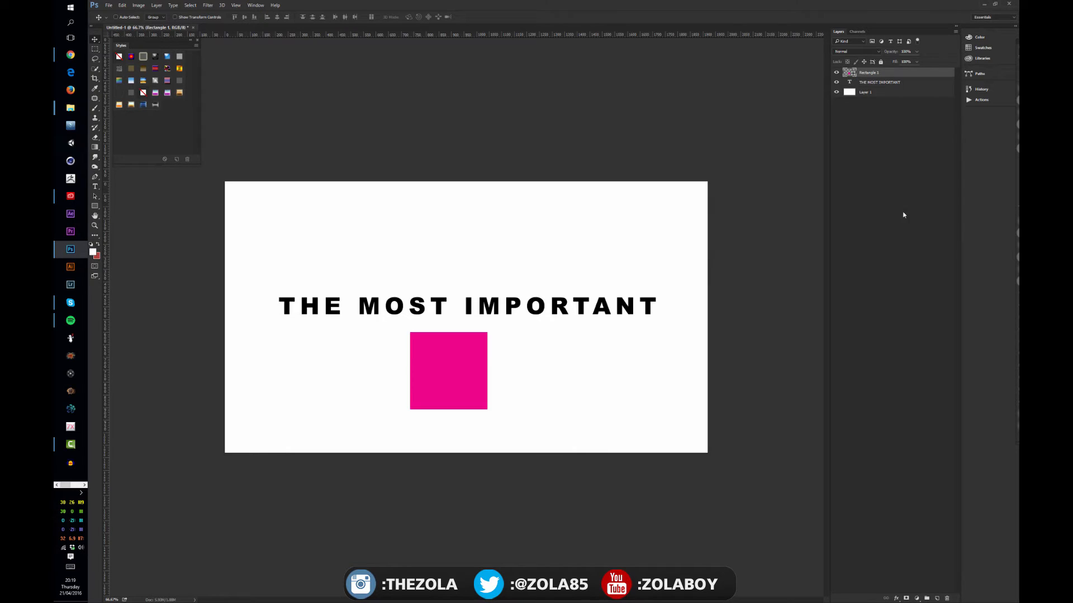
pyautogui.hotkey('ctrl', 'z')
# Copy the rectangle's layer style and paste it onto the THE MOST IMPORTANT text layer
pyautogui.rightClick(866, 81)
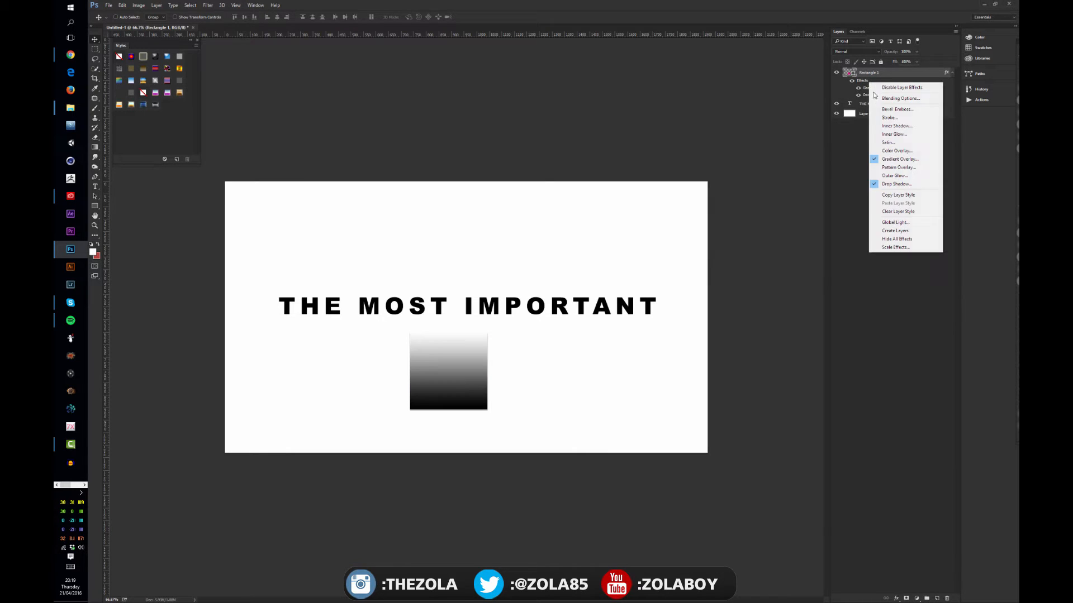
pyautogui.click(899, 199)
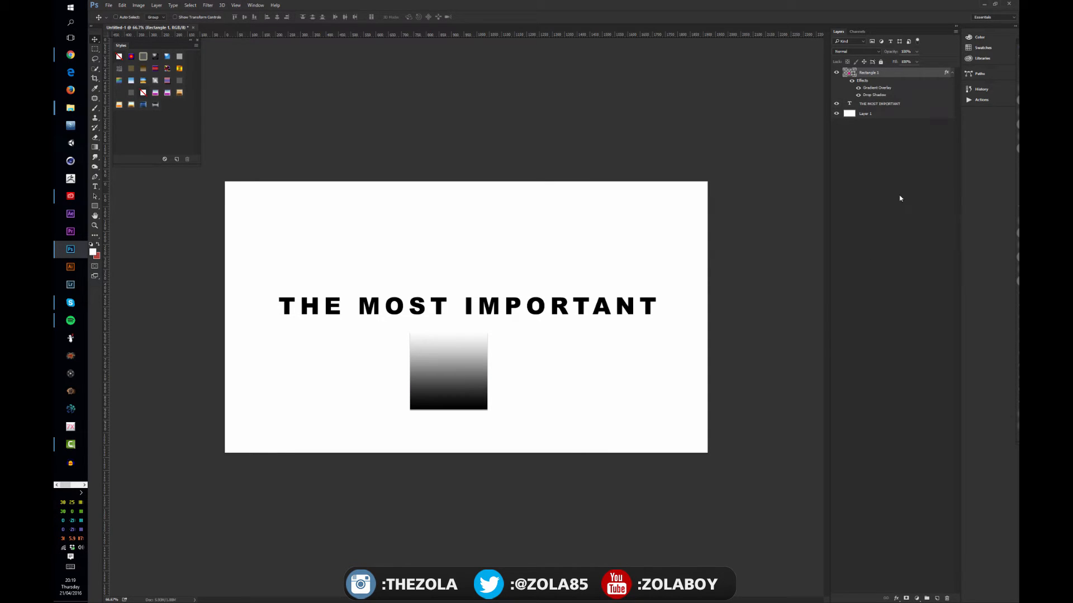
pyautogui.rightClick(882, 105)
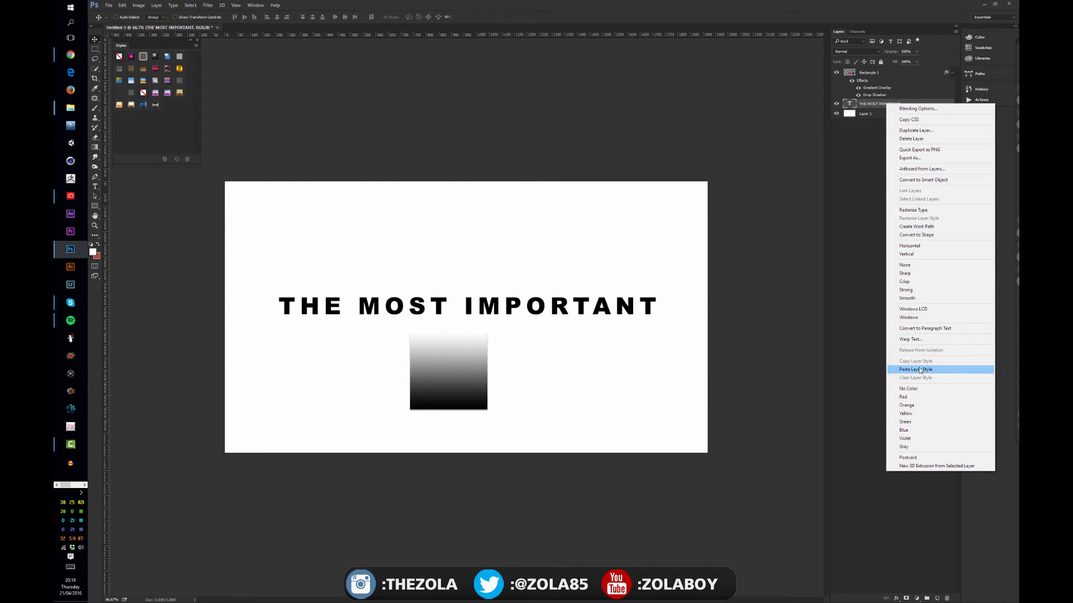
pyautogui.click(919, 370)
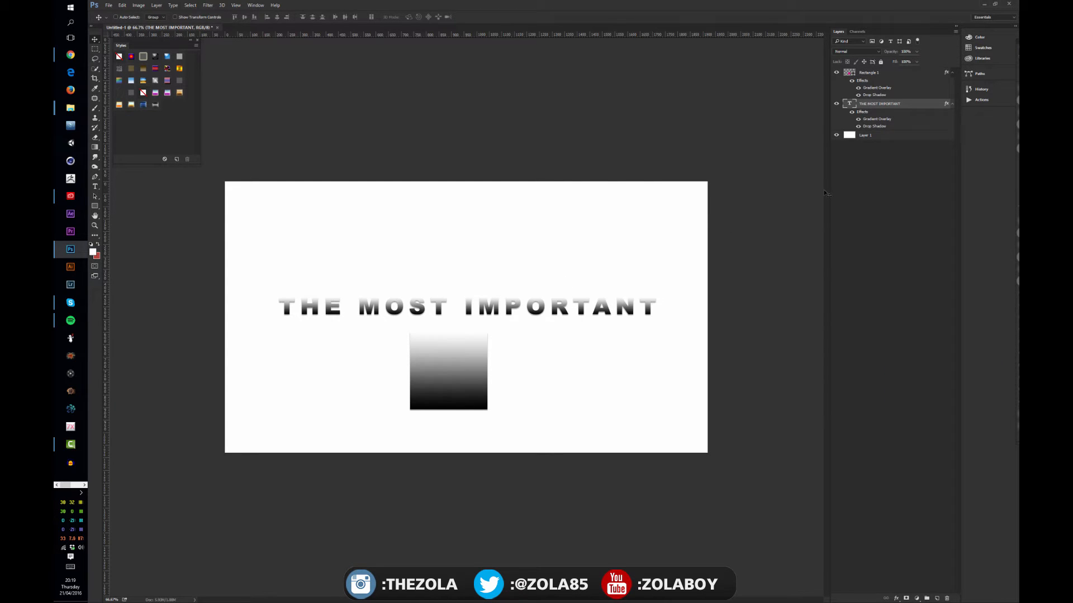
# Clear the text layer's style and try copying the rectangle's effects directly onto the text layer
pyautogui.rightClick(866, 111)
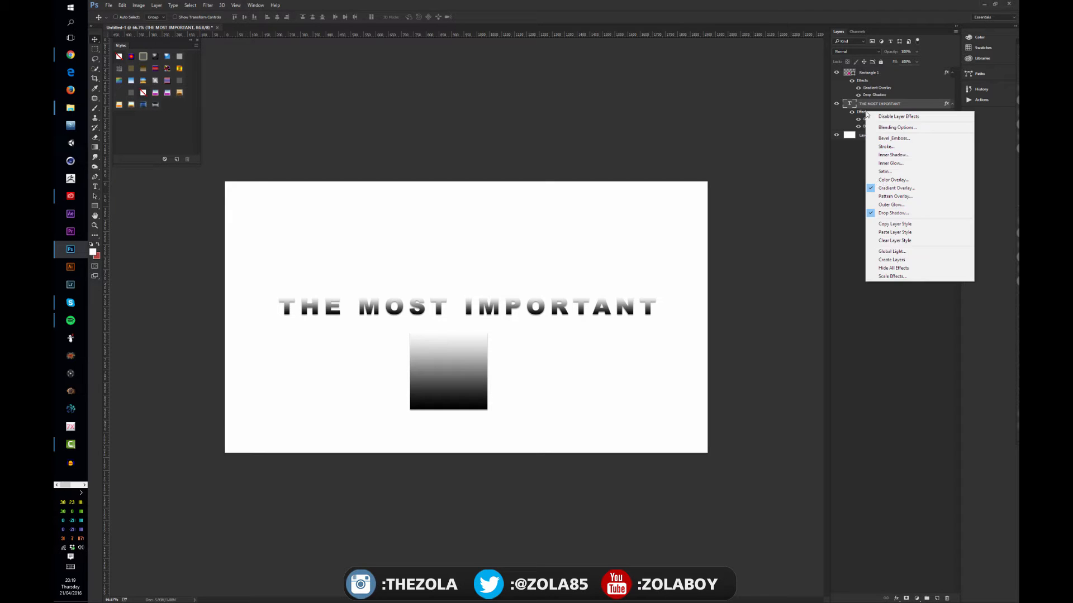
pyautogui.click(889, 246)
pyautogui.moveTo(861, 80); pyautogui.dragTo(868, 106)
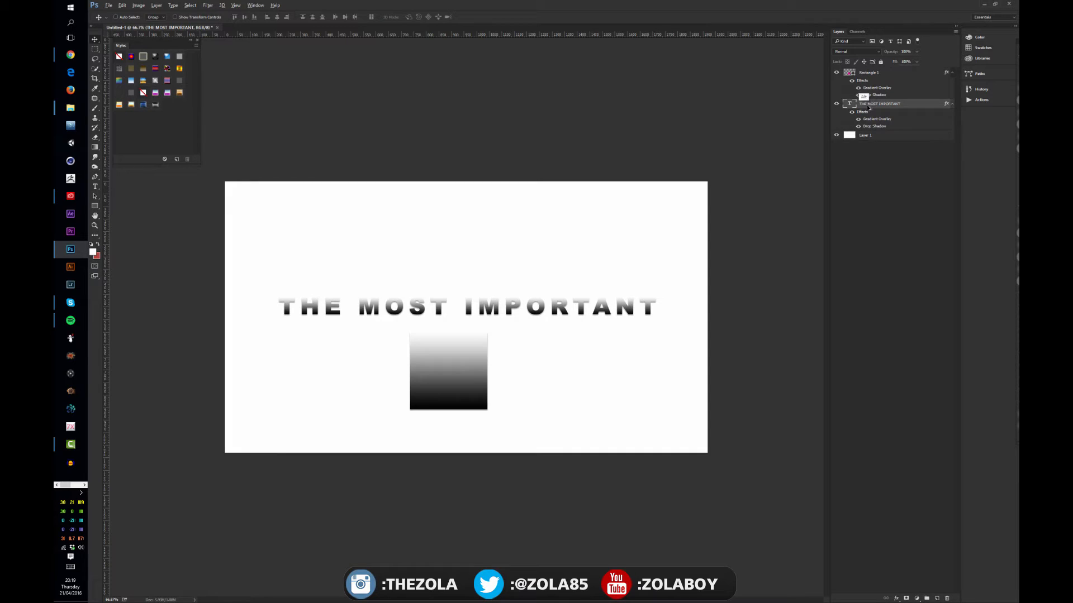
pyautogui.press('alt')
pyautogui.hotkey('ctrl', 'z')
pyautogui.click(885, 172)
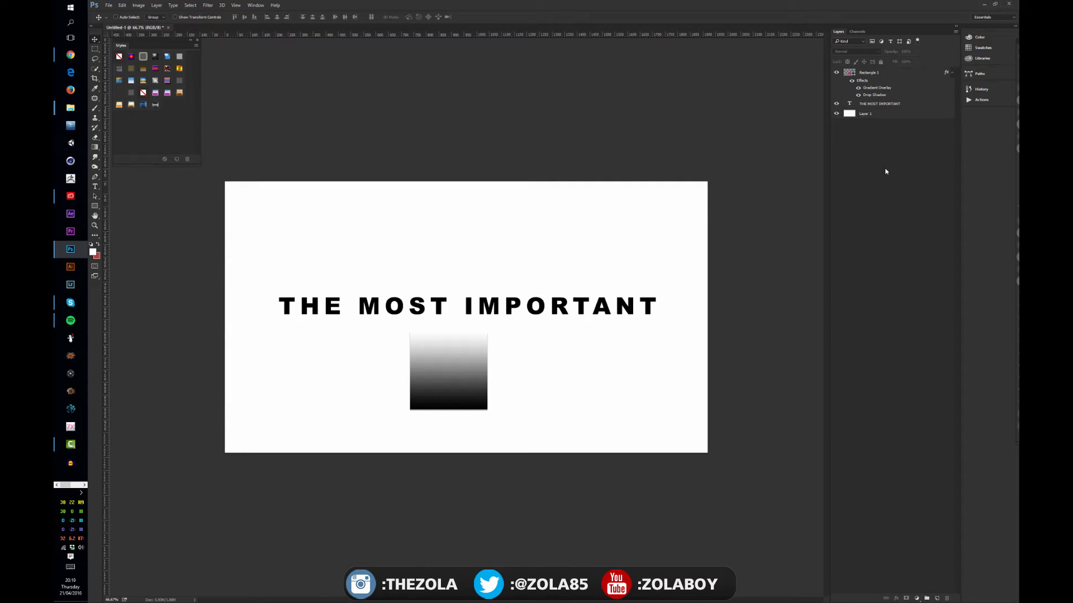
# Hide the rectangle's effects and apply the dark chrome style preset to the rectangle and text layers together
pyautogui.click(851, 81)
pyautogui.click(917, 75)
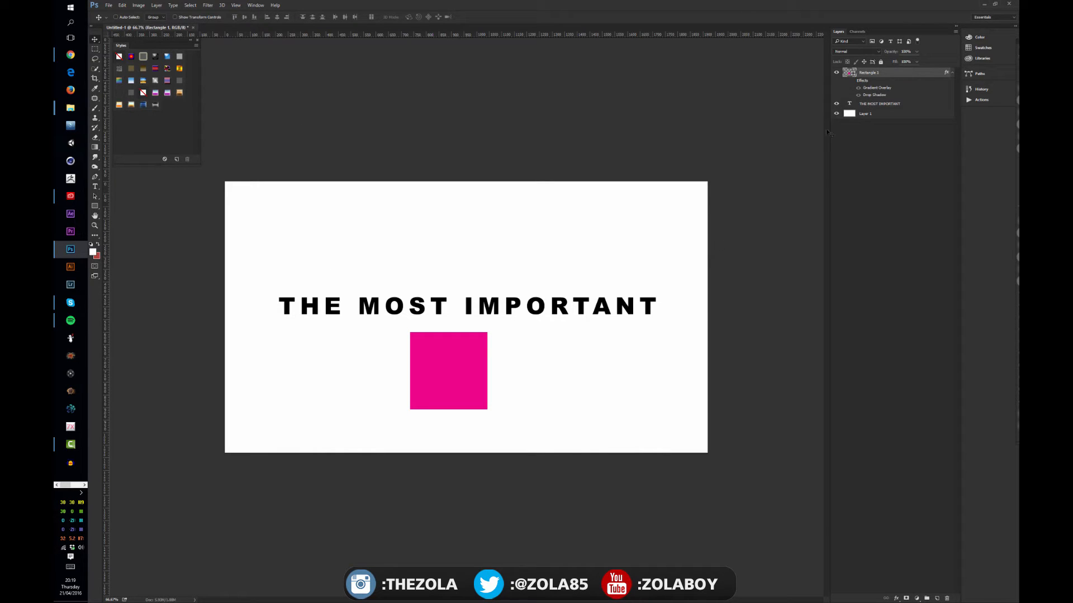
pyautogui.click(878, 121)
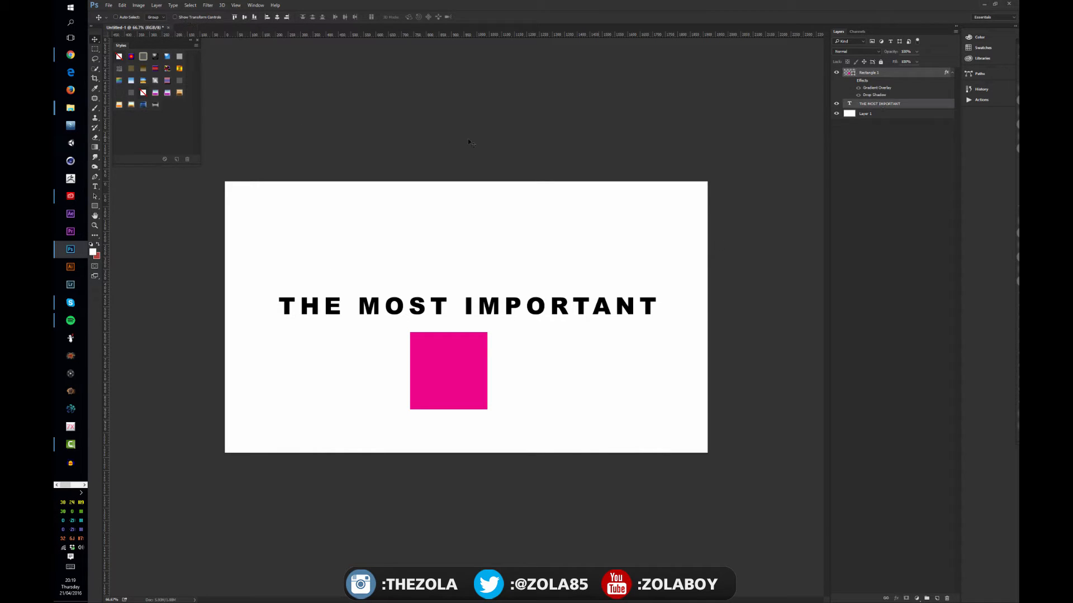
pyautogui.click(155, 105)
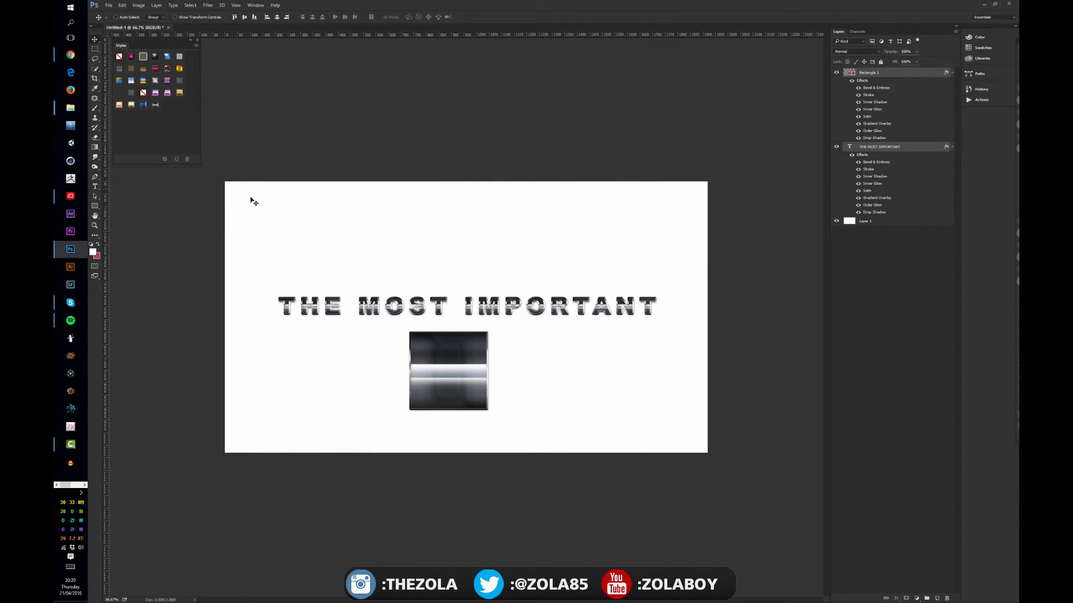
# Apply the teal-and-magenta, gold, yellow-and-orange, sky-and-brown, and finally blue metallic style presets in turn to both selected layers
pyautogui.click(155, 93)
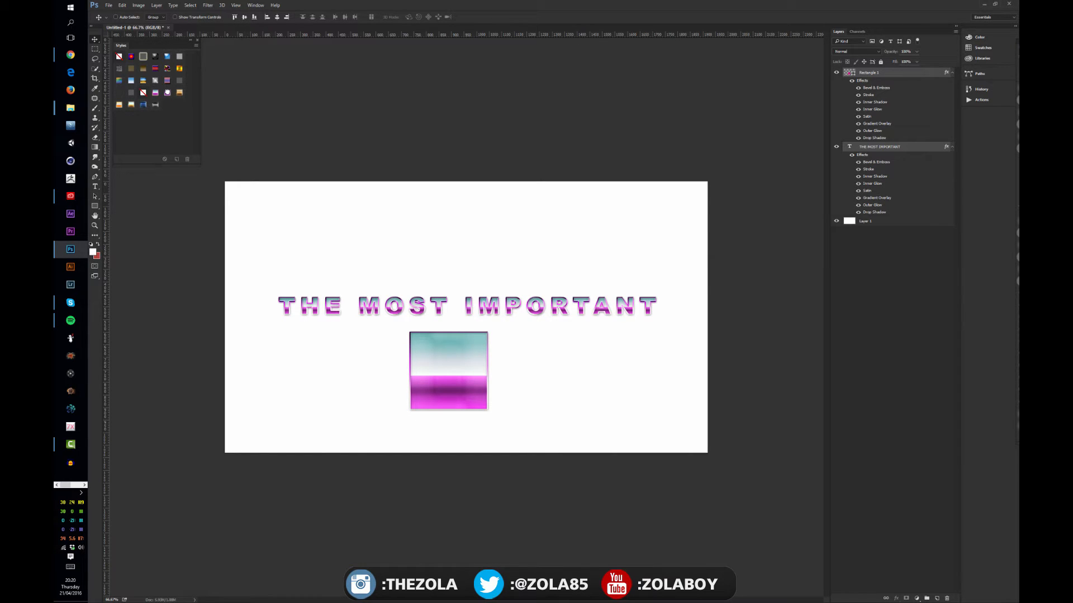
pyautogui.click(179, 93)
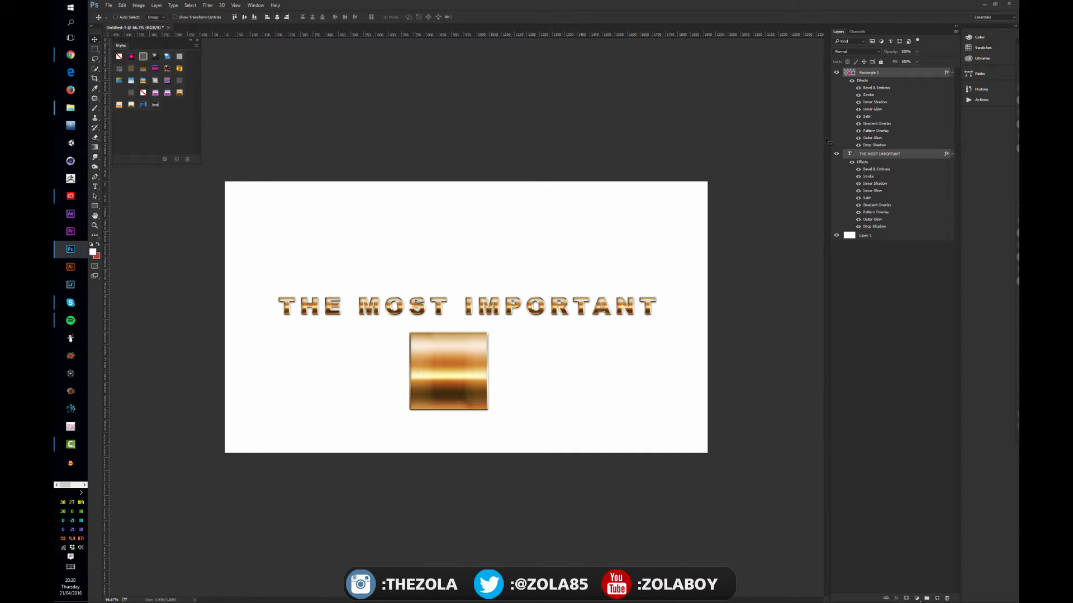
pyautogui.click(119, 105)
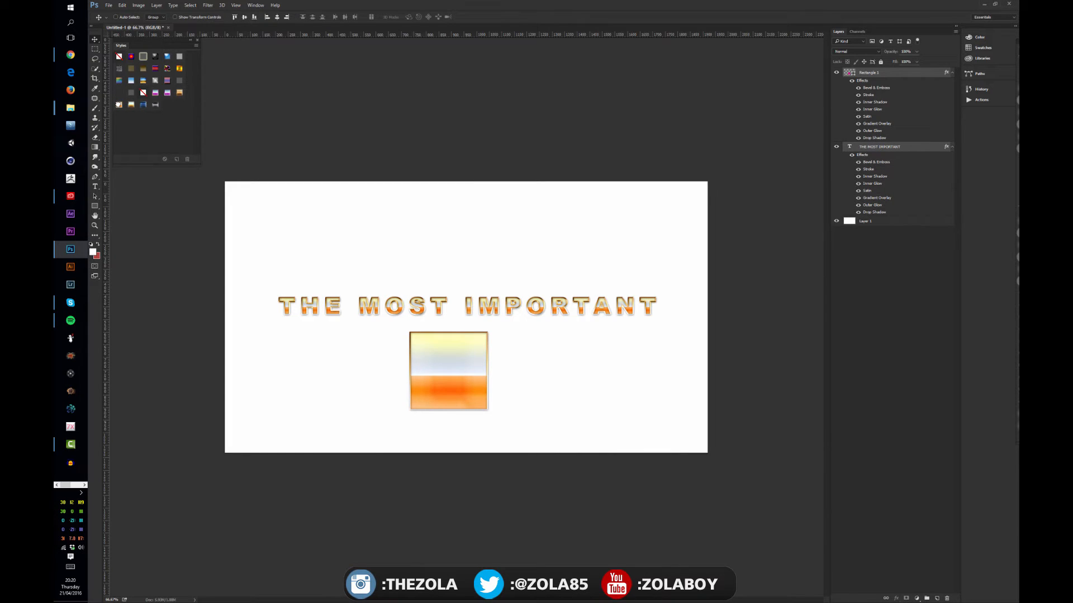
pyautogui.click(131, 105)
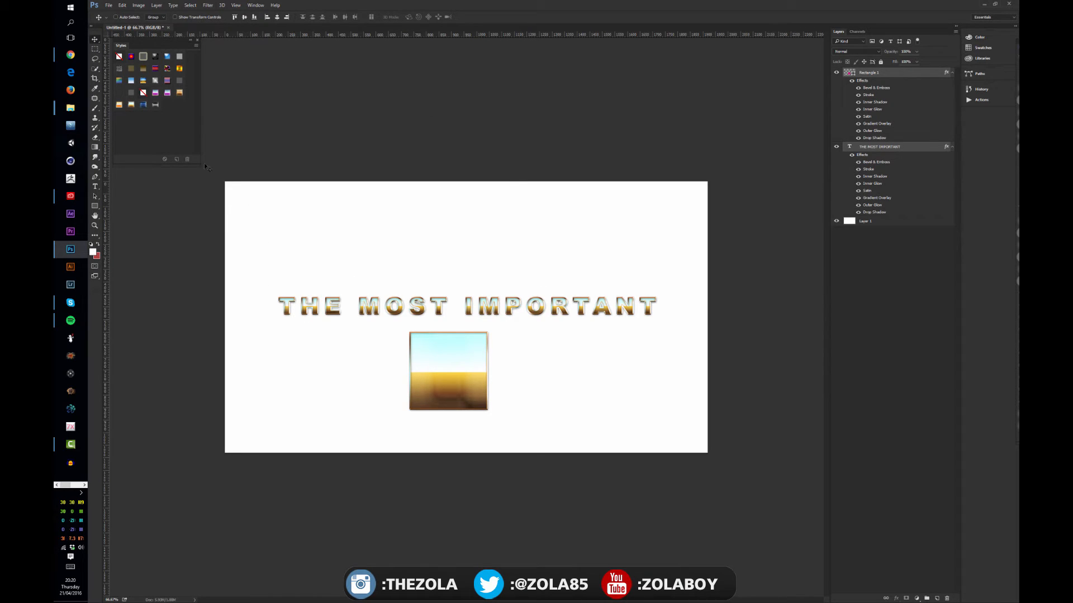
pyautogui.click(143, 104)
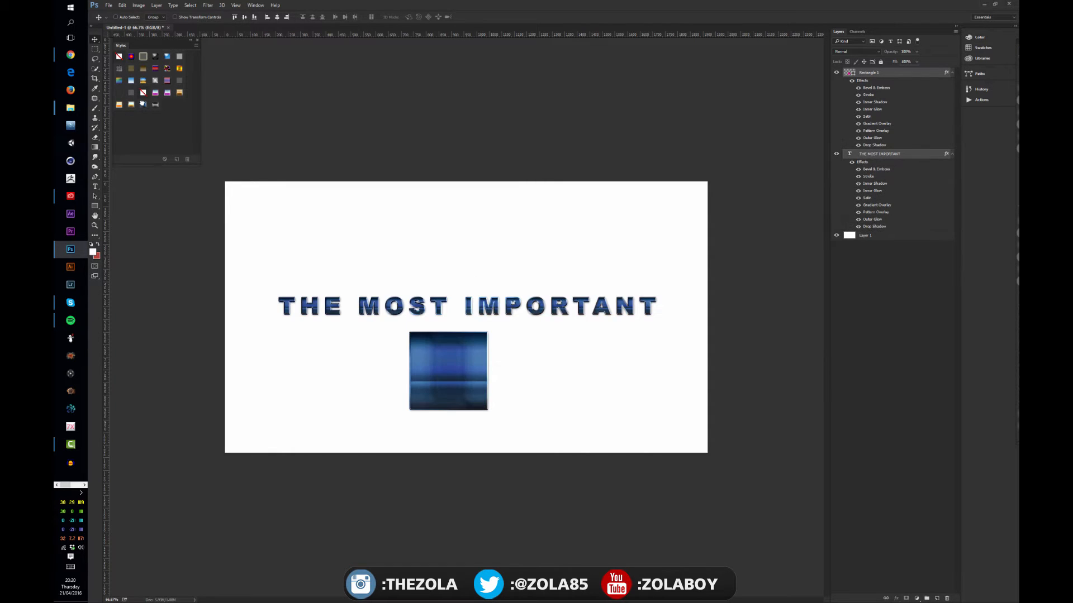
# Try the dark chrome, gold and teal-and-magenta presets on both selected layers, finish with the gold preset, and deselect the layers
pyautogui.click(154, 105)
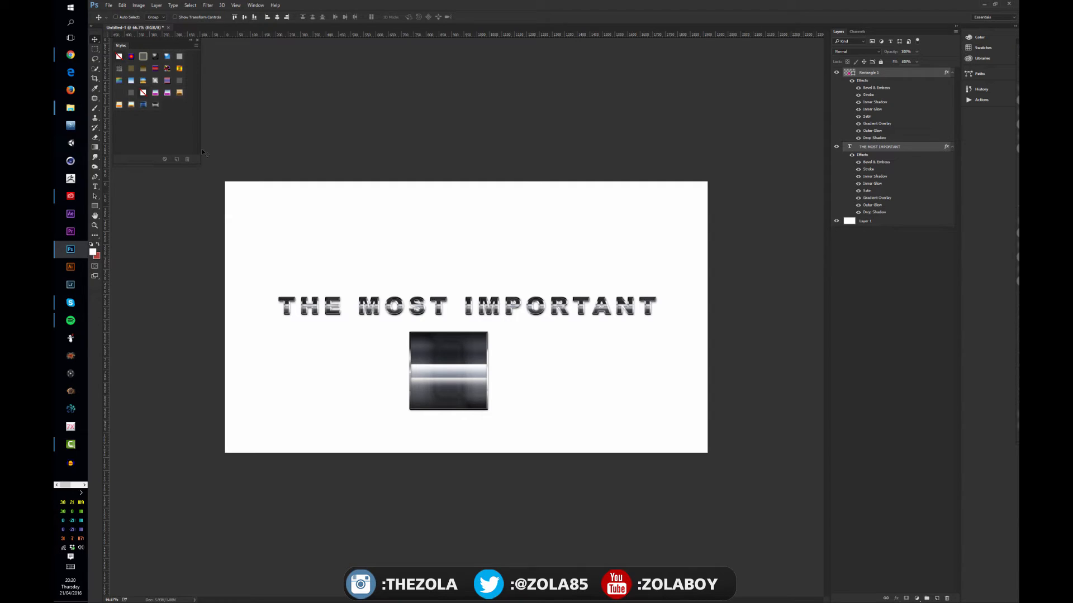
pyautogui.click(178, 93)
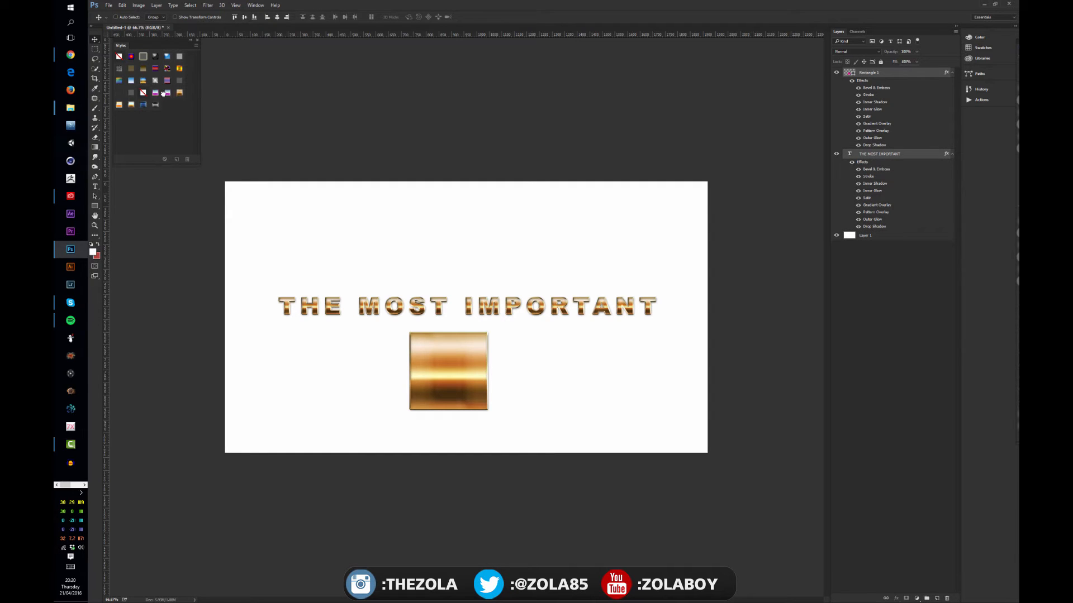
pyautogui.doubleClick(163, 92)
pyautogui.click(608, 213)
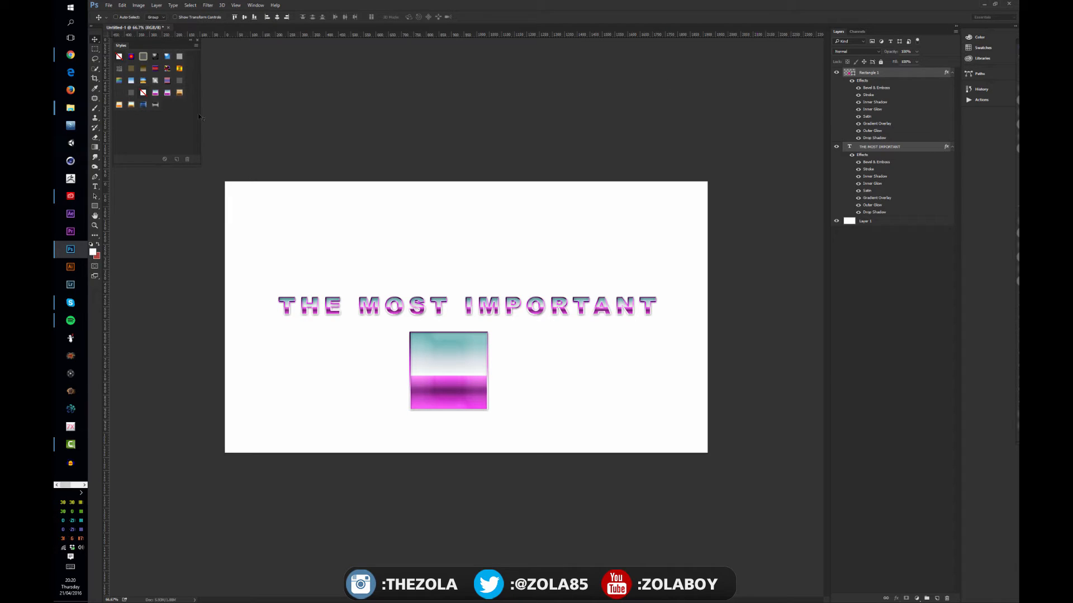
pyautogui.click(175, 92)
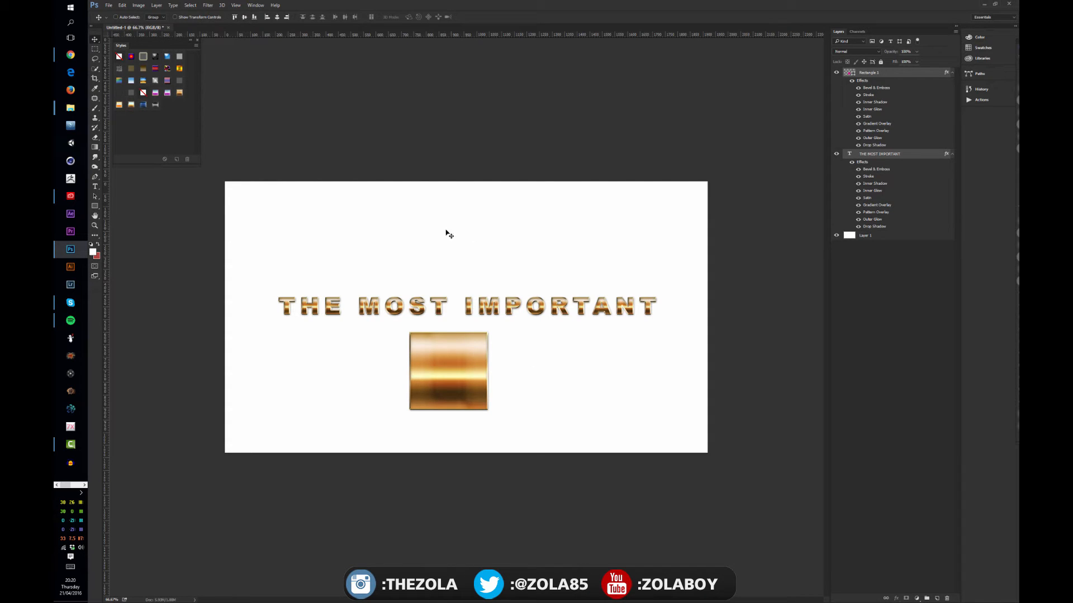
pyautogui.click(862, 258)
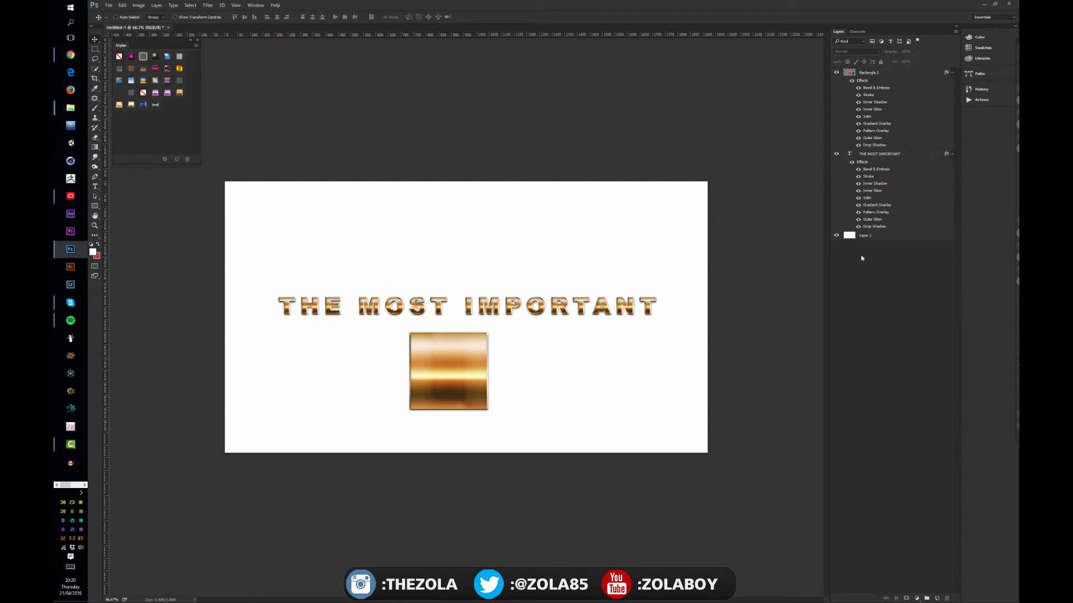
# Hide all effects on the THE MOST IMPORTANT text layer and show them again
pyautogui.click(851, 163)
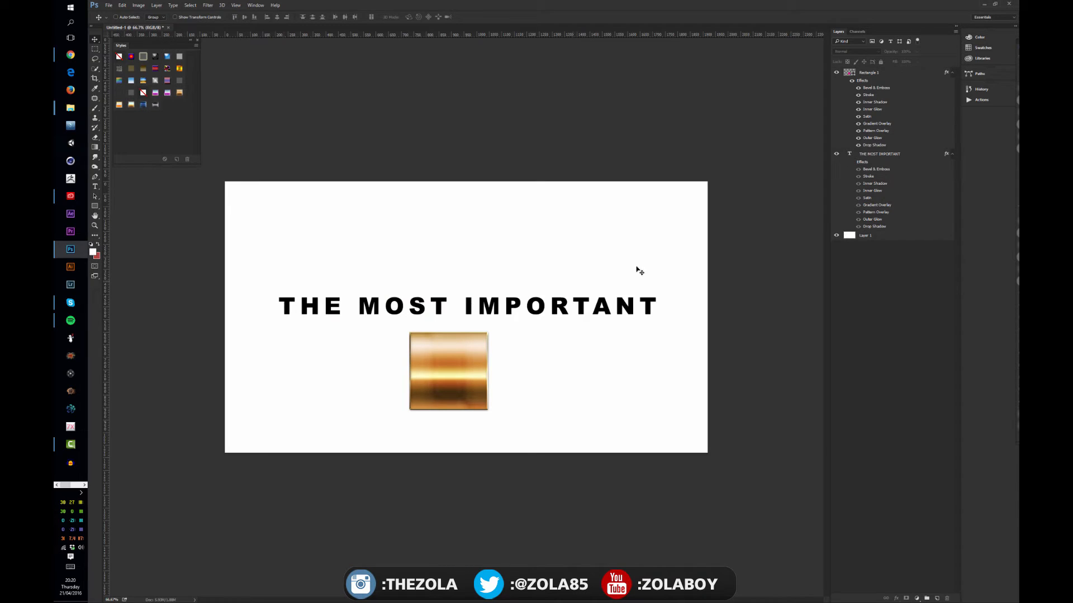
pyautogui.click(882, 155)
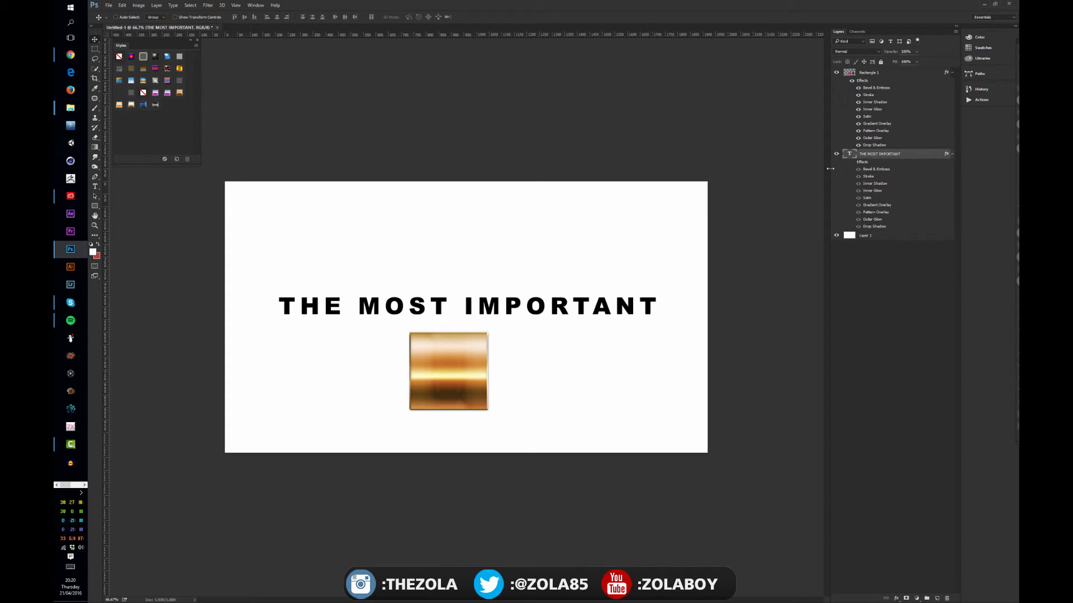
pyautogui.click(853, 162)
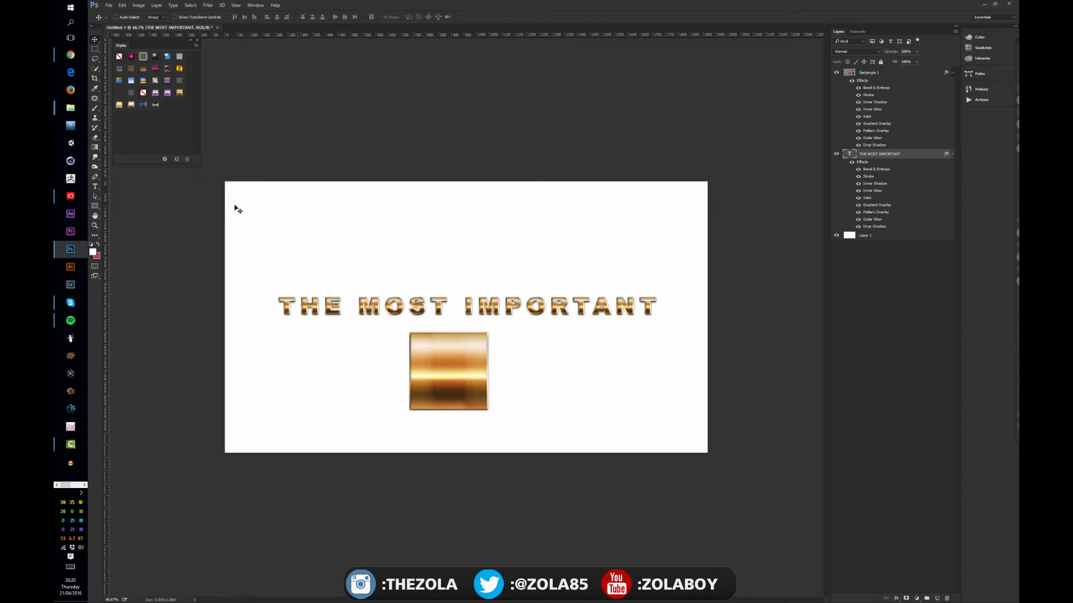
# Add a new layer above the rectangle and lasso a wide, wavy freeform selection above the text
pyautogui.click(902, 75)
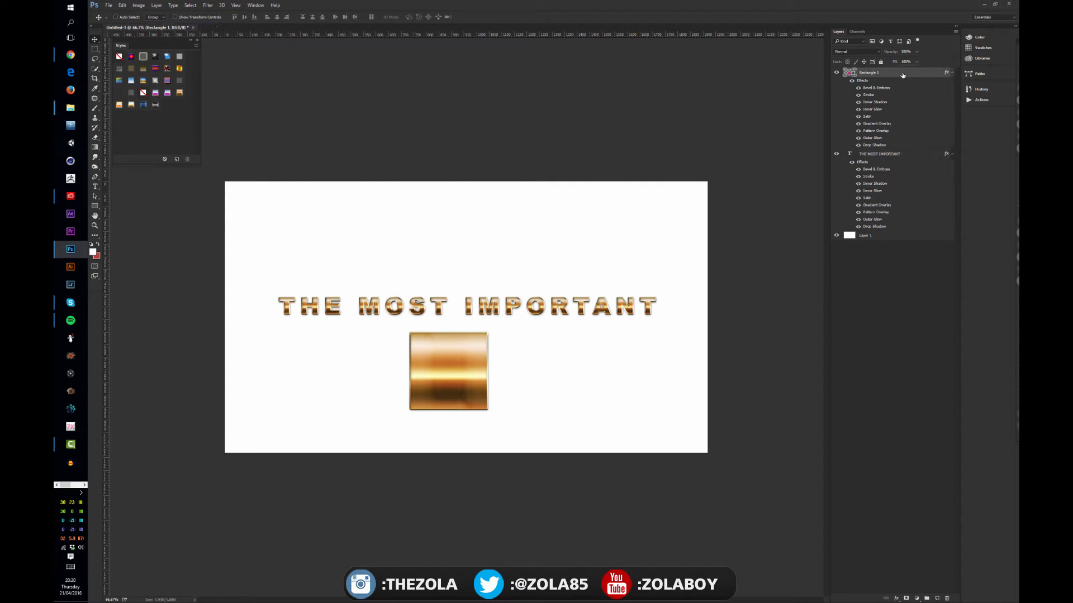
pyautogui.click(937, 598)
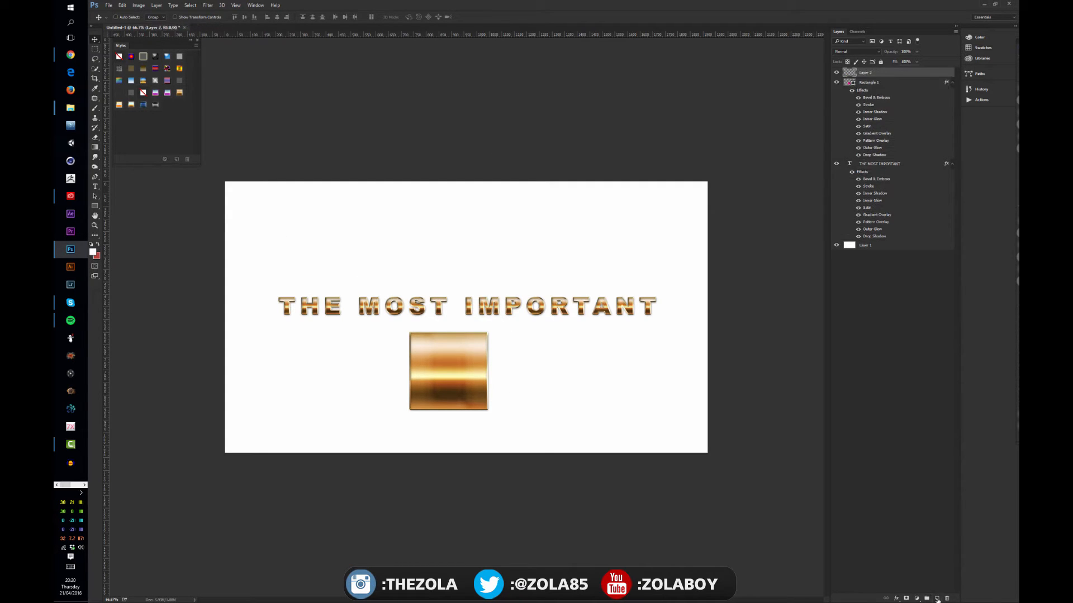
pyautogui.click(95, 58)
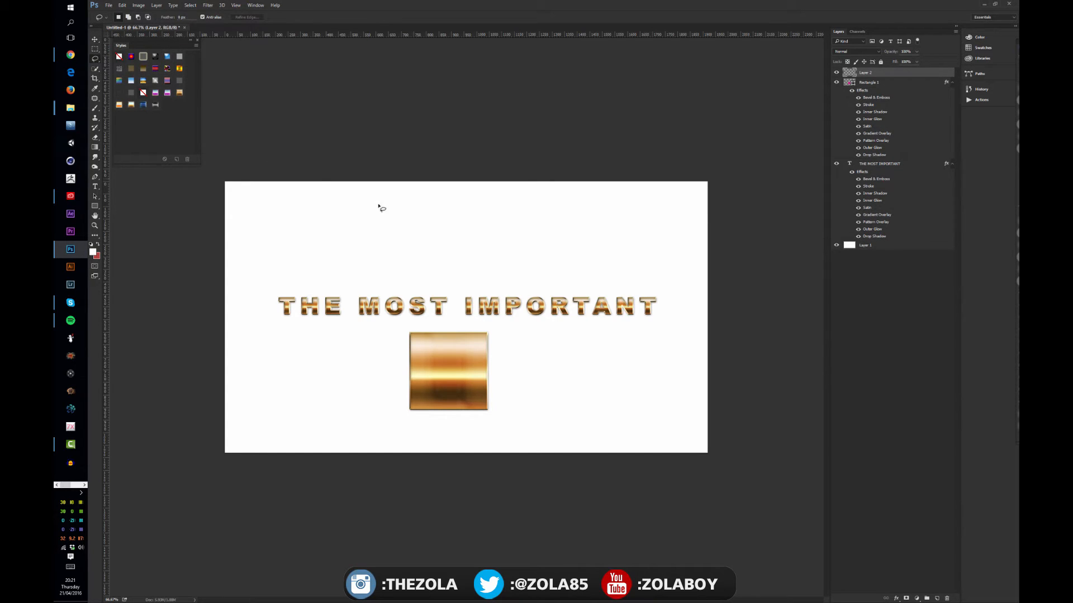
pyautogui.moveTo(399, 206)
pyautogui.mouseDown()
pyautogui.moveTo(330, 262)
pyautogui.moveTo(400, 248)
pyautogui.moveTo(540, 271)
pyautogui.moveTo(574, 225)
pyautogui.moveTo(408, 205)
pyautogui.mouseUp()
# Fill the freeform selection with gray and deselect it
pyautogui.hotkey('shift', 'F5')
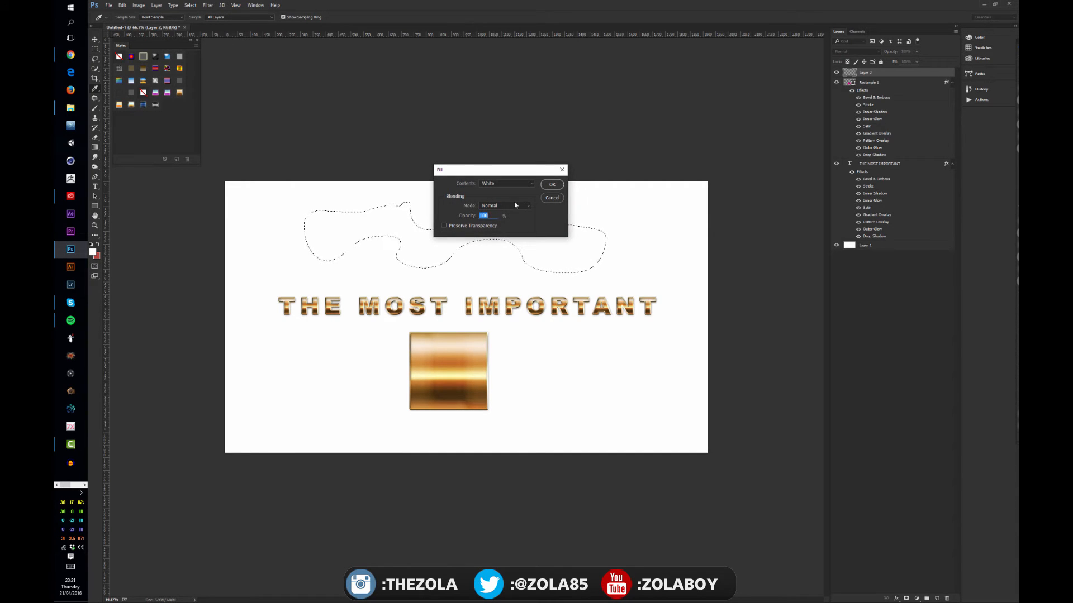
pyautogui.click(506, 183)
pyautogui.click(499, 239)
pyautogui.click(552, 184)
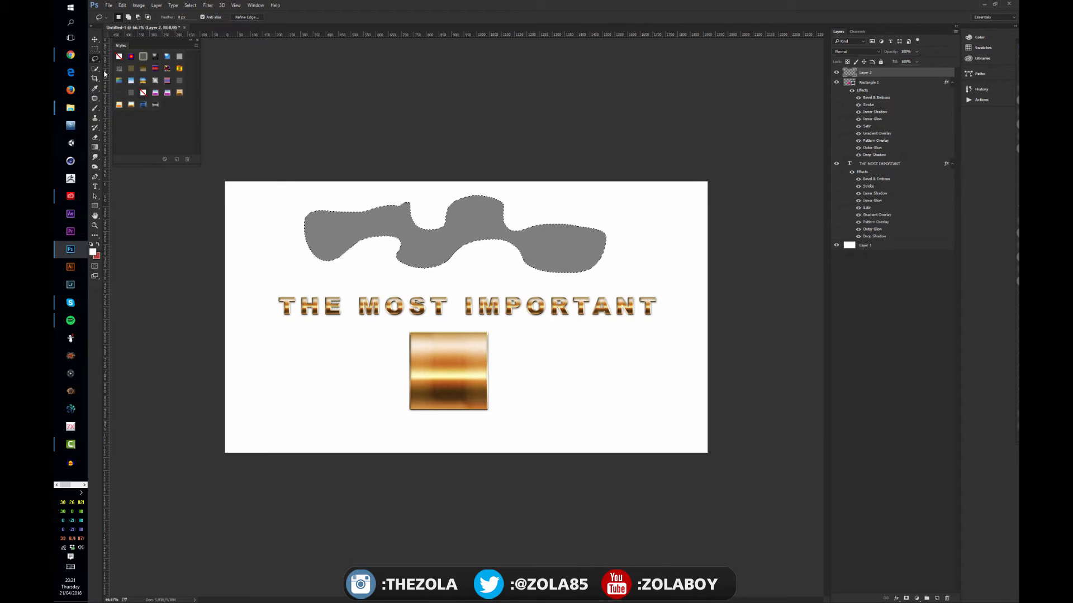
pyautogui.hotkey('ctrl', 'd')
pyautogui.press('v')
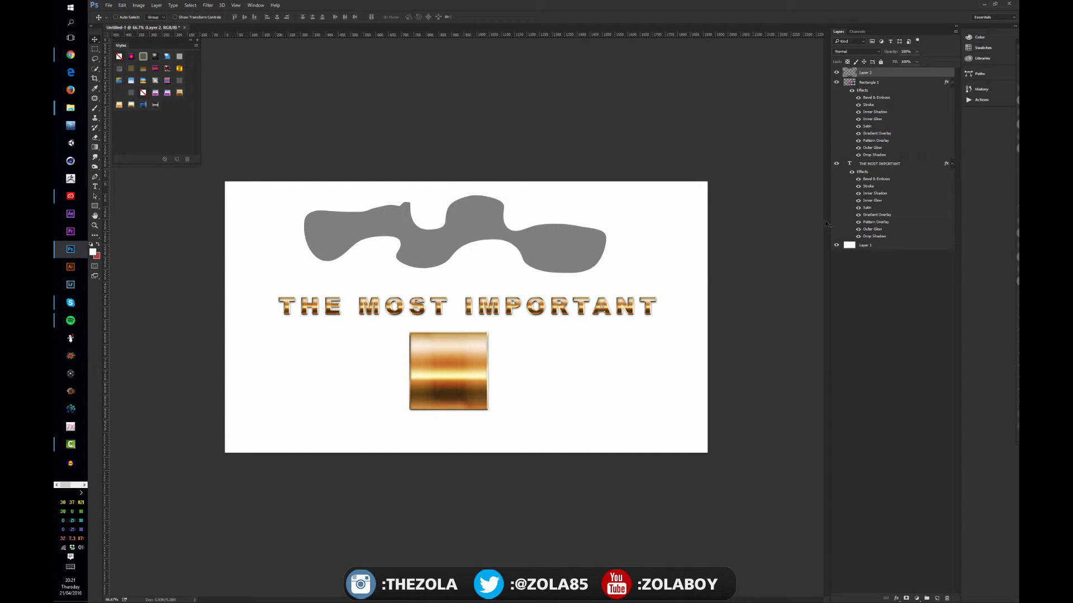
# Copy the rectangle's effects onto the freeform shape's layer and shift the shape slightly up and to the right
pyautogui.moveTo(862, 90); pyautogui.dragTo(868, 75)
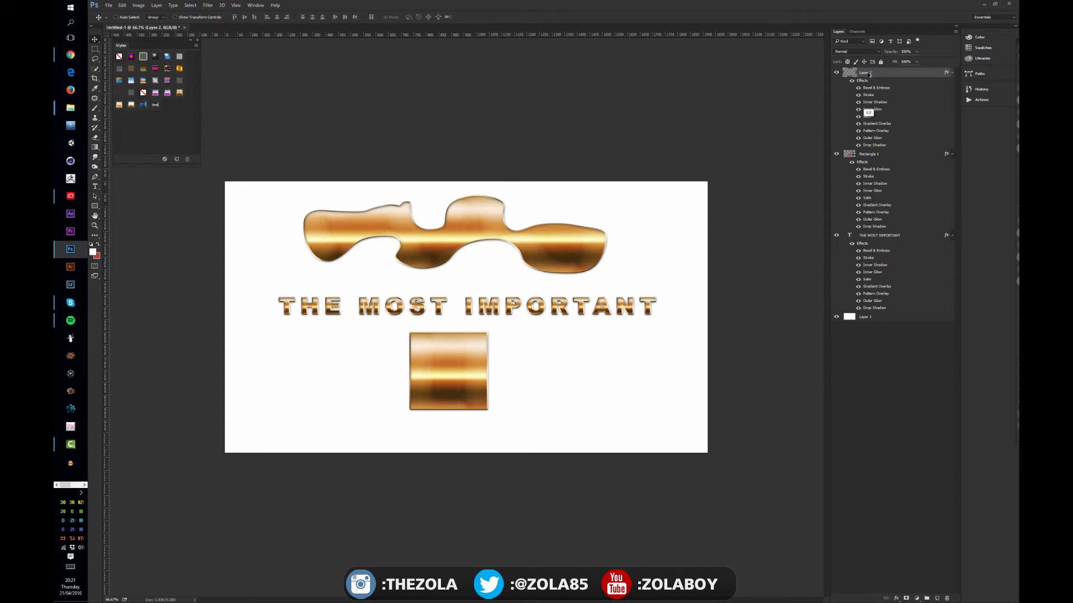
pyautogui.moveTo(503, 238); pyautogui.dragTo(515, 235)
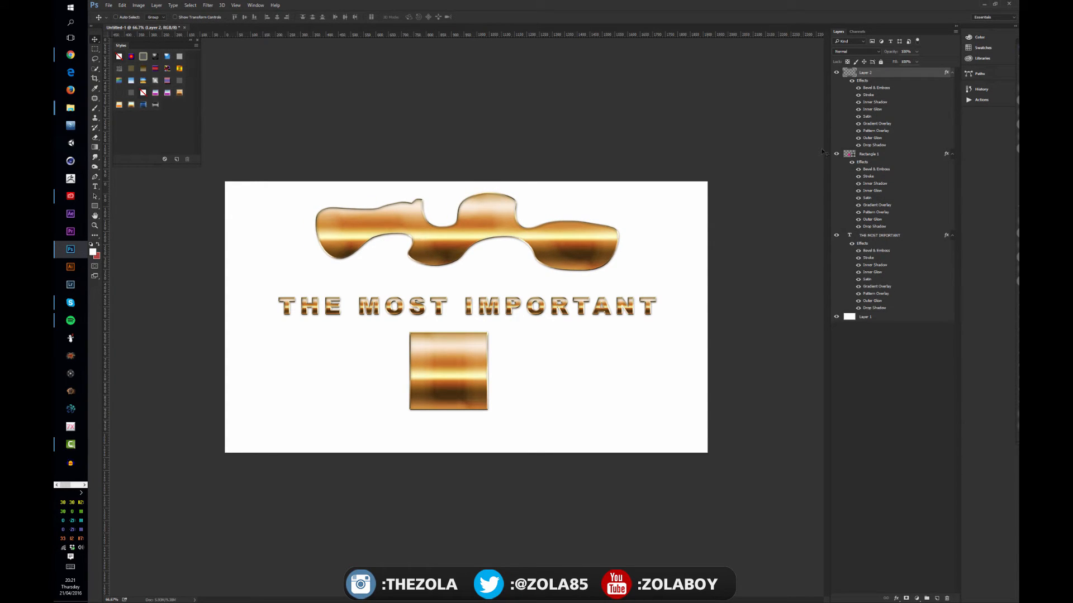
# Load the outlines of the rectangle, text and freeform shape layers as selections in turn, and clear the selection
pyautogui.click(892, 156)
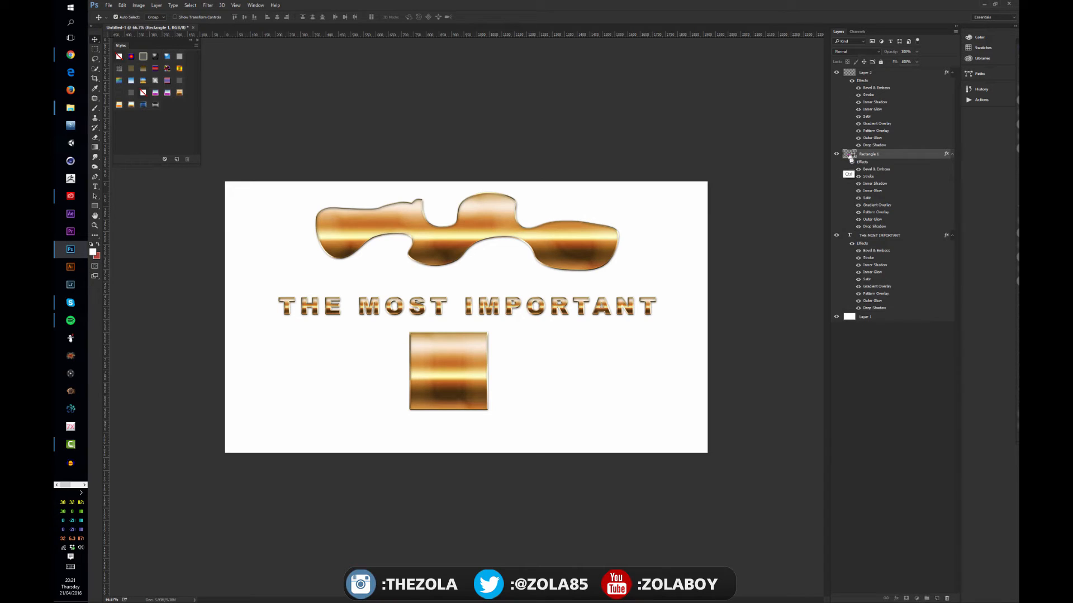
pyautogui.keyDown('ctrl'); pyautogui.click(849, 158); pyautogui.keyUp('ctrl')
pyautogui.keyDown('ctrl'); pyautogui.click(850, 237); pyautogui.keyUp('ctrl')
pyautogui.keyDown('ctrl'); pyautogui.click(850, 73); pyautogui.keyUp('ctrl')
pyautogui.keyDown('ctrl'); pyautogui.click(847, 158); pyautogui.keyUp('ctrl')
pyautogui.keyDown('ctrl'); pyautogui.click(849, 238); pyautogui.keyUp('ctrl')
pyautogui.keyDown('ctrl'); pyautogui.click(848, 154); pyautogui.keyUp('ctrl')
pyautogui.keyDown('ctrl'); pyautogui.click(849, 73); pyautogui.keyUp('ctrl')
pyautogui.keyDown('ctrl'); pyautogui.click(849, 236); pyautogui.keyUp('ctrl')
pyautogui.hotkey('ctrl', 'd')
# Hide the rectangle and text layers and move the freeform shape down toward the canvas centre
pyautogui.click(836, 154)
pyautogui.click(836, 235)
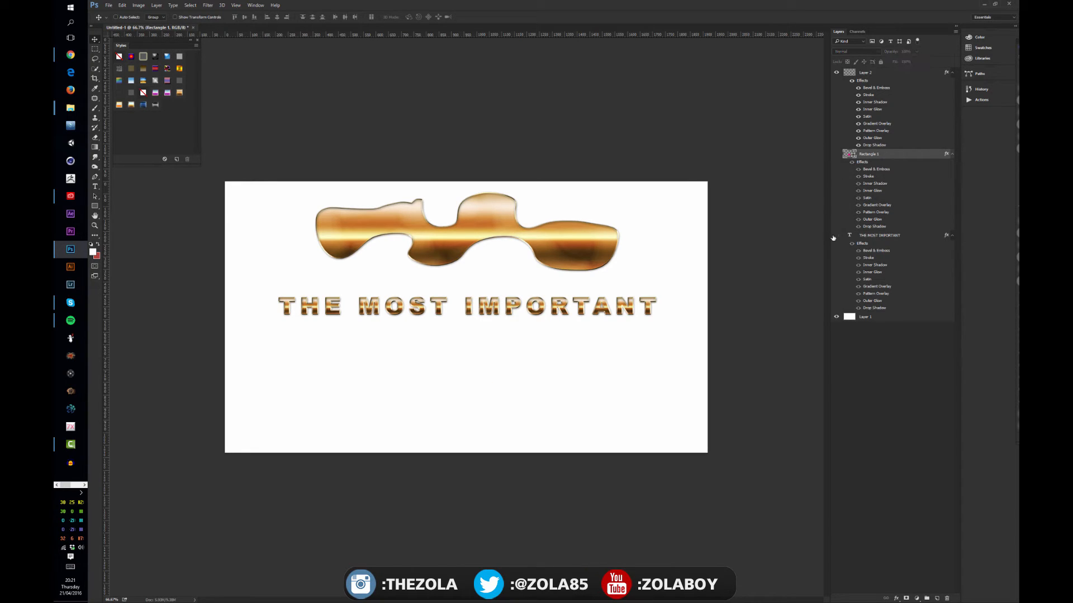
pyautogui.click(875, 72)
pyautogui.moveTo(565, 252); pyautogui.dragTo(600, 293)
pyautogui.hotkey('ctrl', 'z')
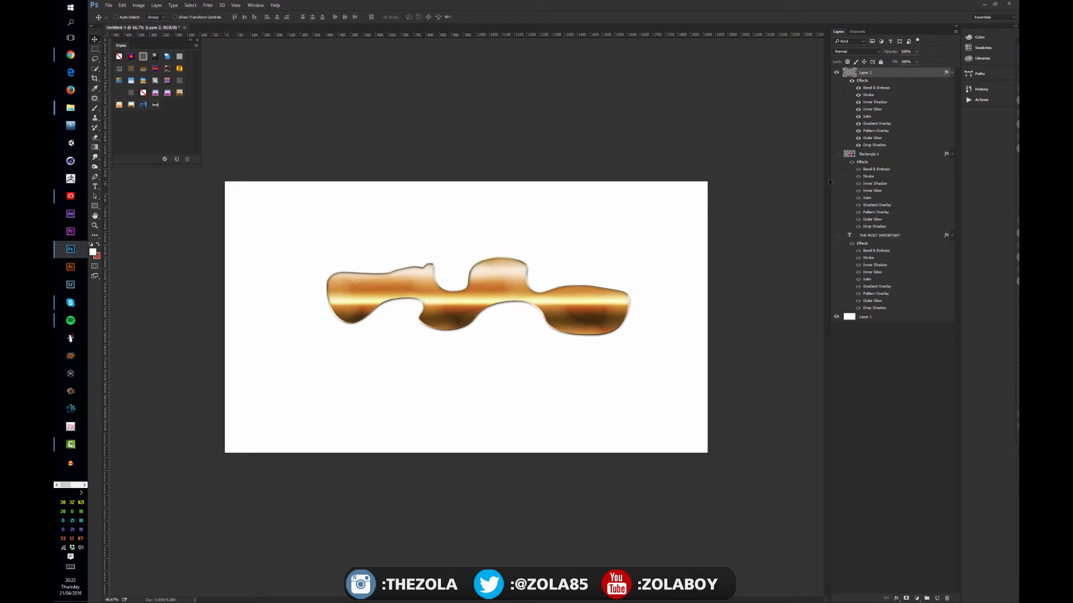
# Clear the freeform shape's layer style and delete the hidden rectangle and text layers
pyautogui.rightClick(878, 83)
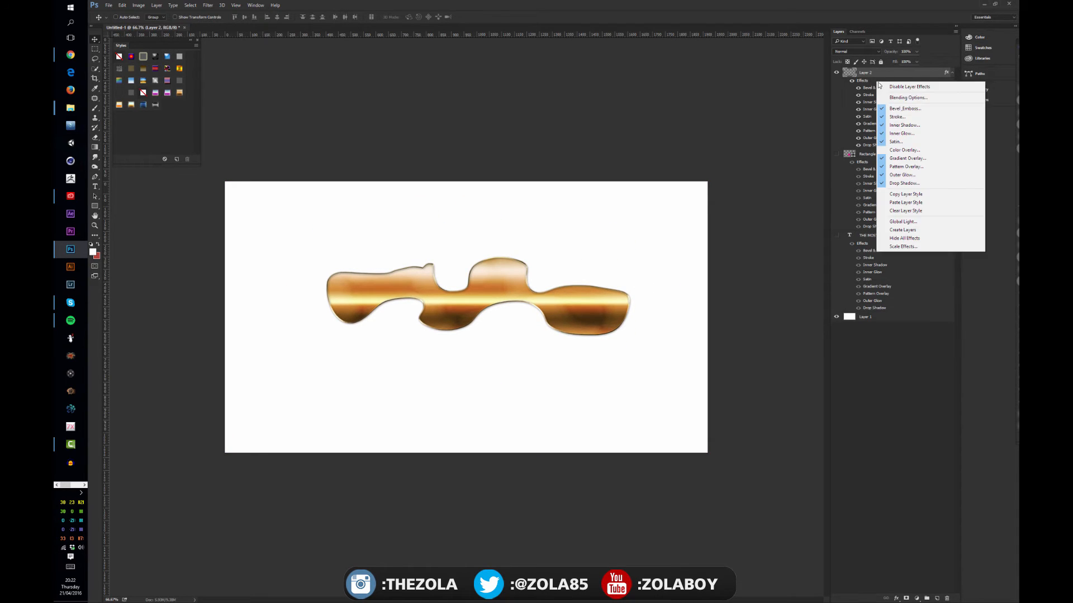
pyautogui.click(924, 212)
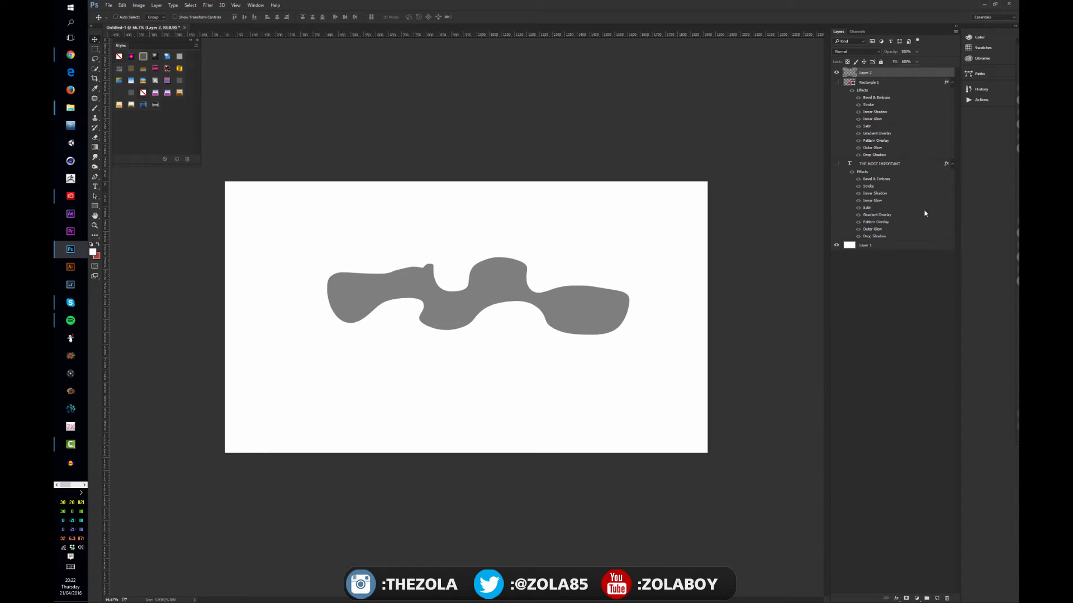
pyautogui.click(871, 83)
pyautogui.keyDown('shift'); pyautogui.click(878, 163); pyautogui.keyUp('shift')
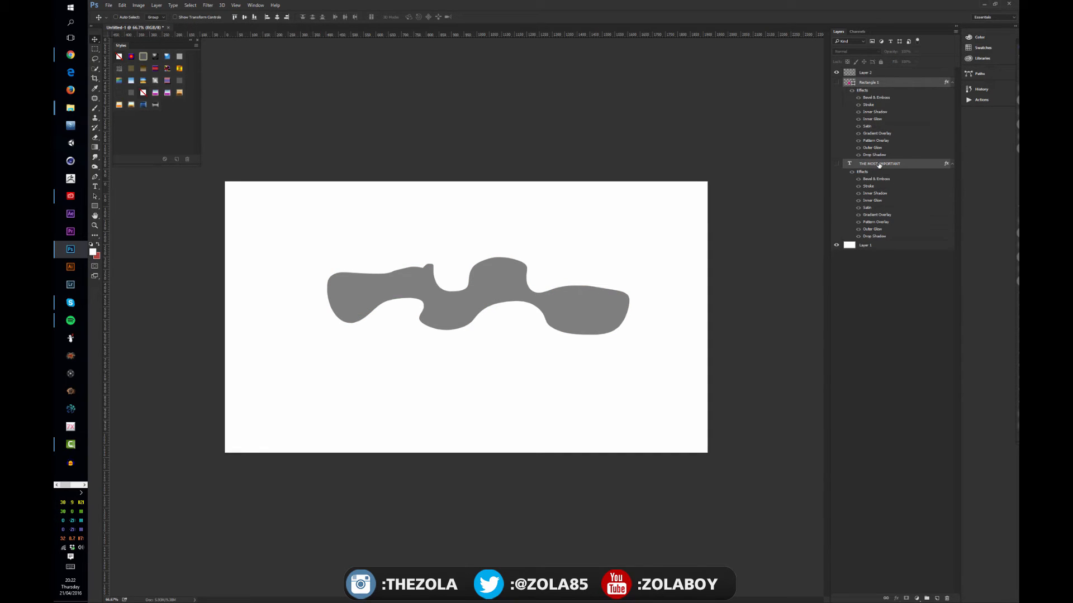
pyautogui.press('Delete')
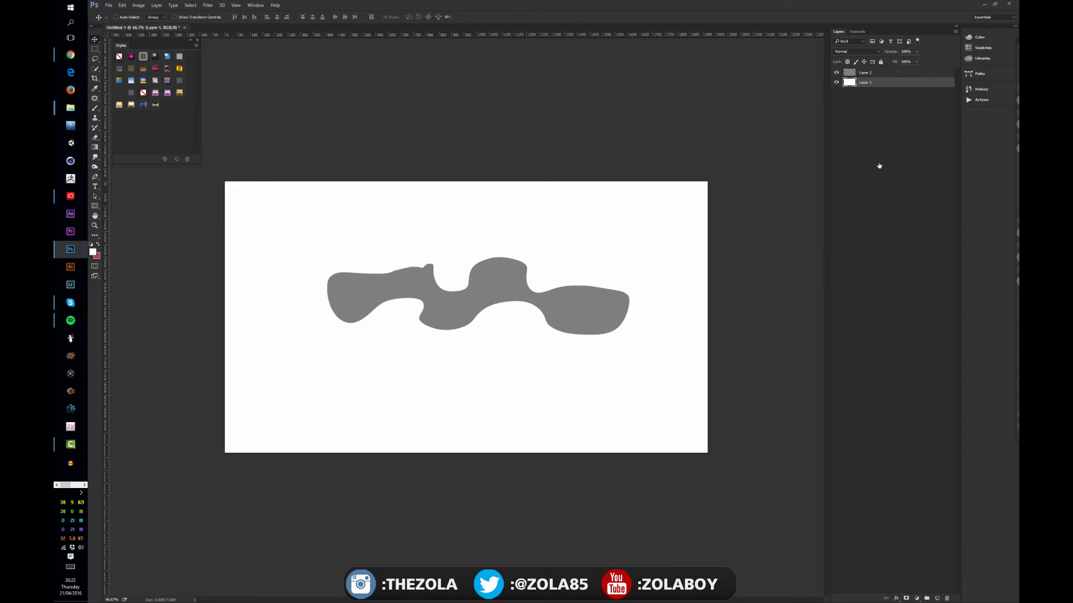
pyautogui.click(886, 116)
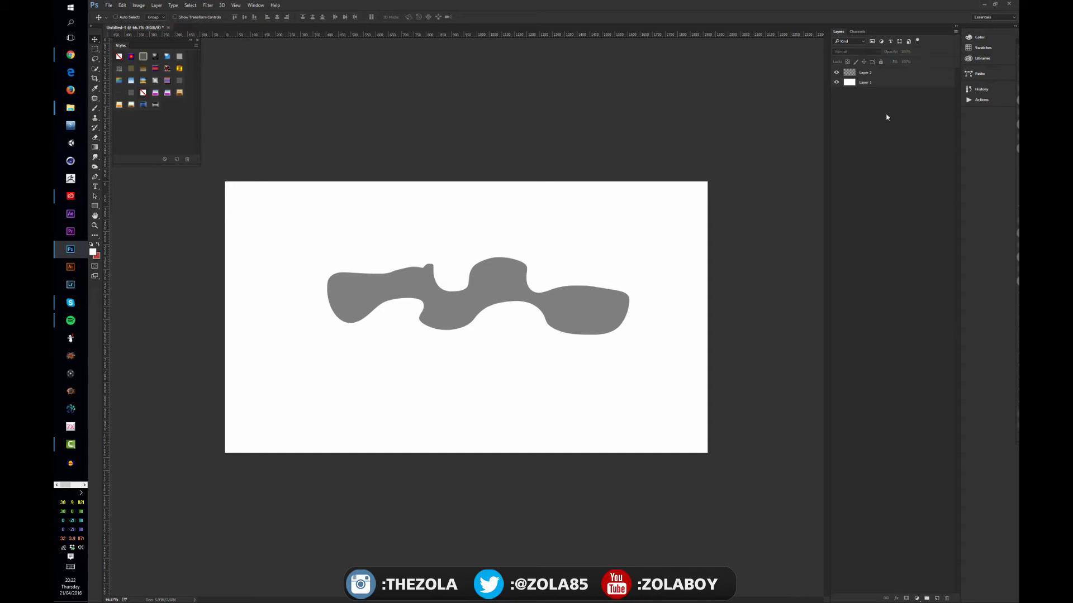
# Open the freeform shape's layer style settings, place the dialog clear of the shape, and review the style presets and blending options
pyautogui.doubleClick(953, 73)
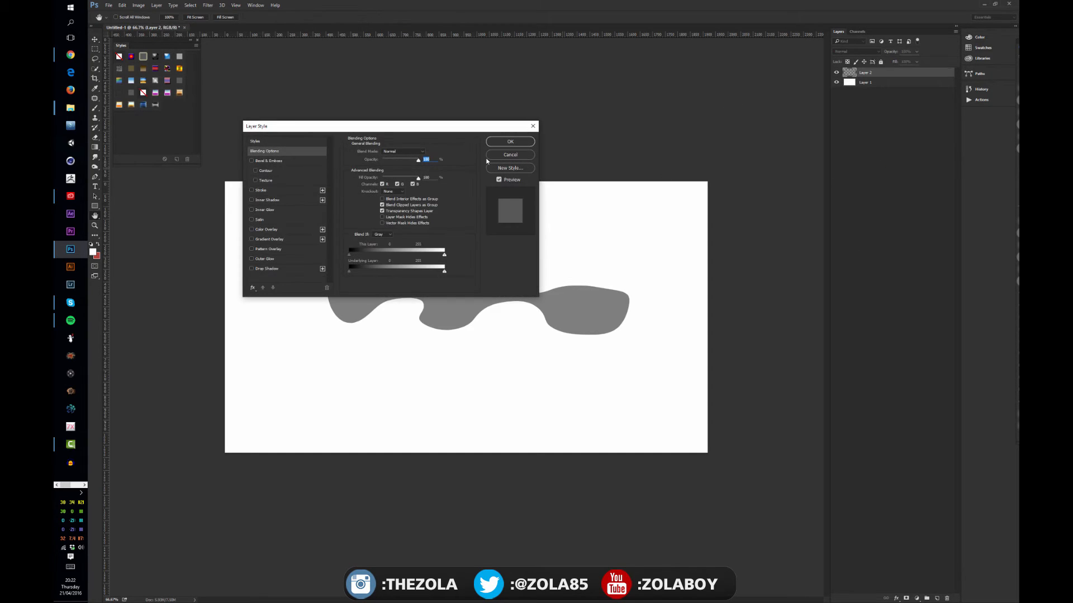
pyautogui.moveTo(347, 133); pyautogui.dragTo(358, 375)
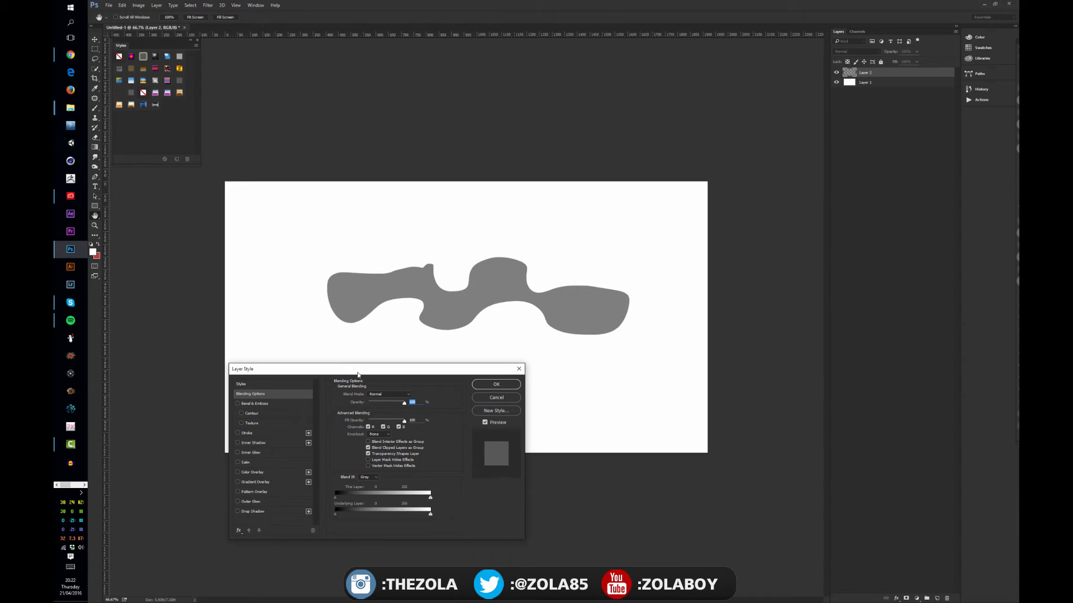
pyautogui.click(258, 385)
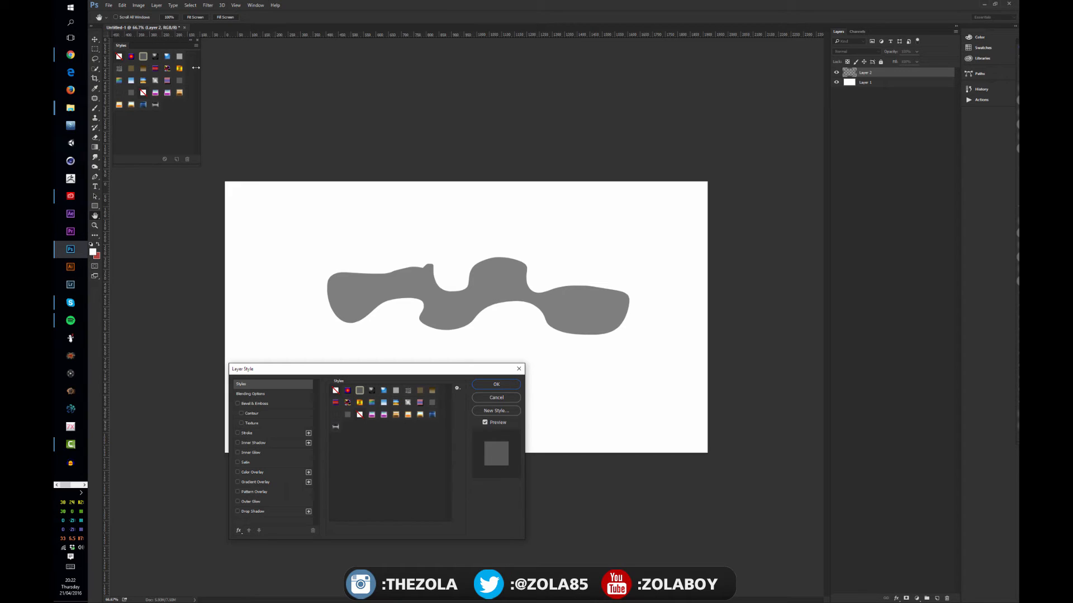
pyautogui.click(263, 394)
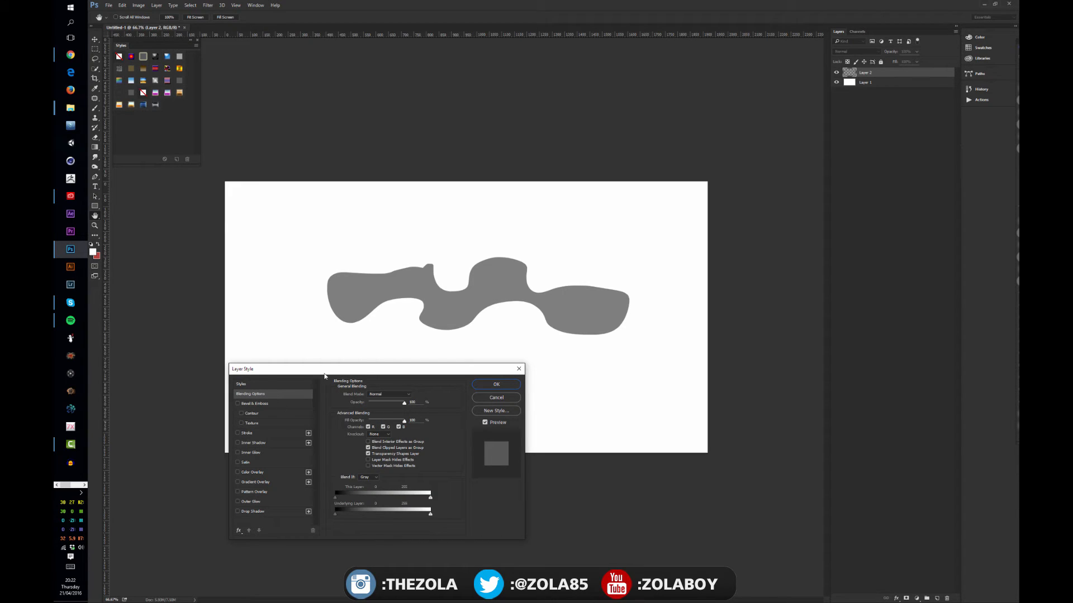
# Enable Bevel & Emboss on the freeform shape with a depth of 875%, and turn on its Contour and Texture
pyautogui.click(281, 405)
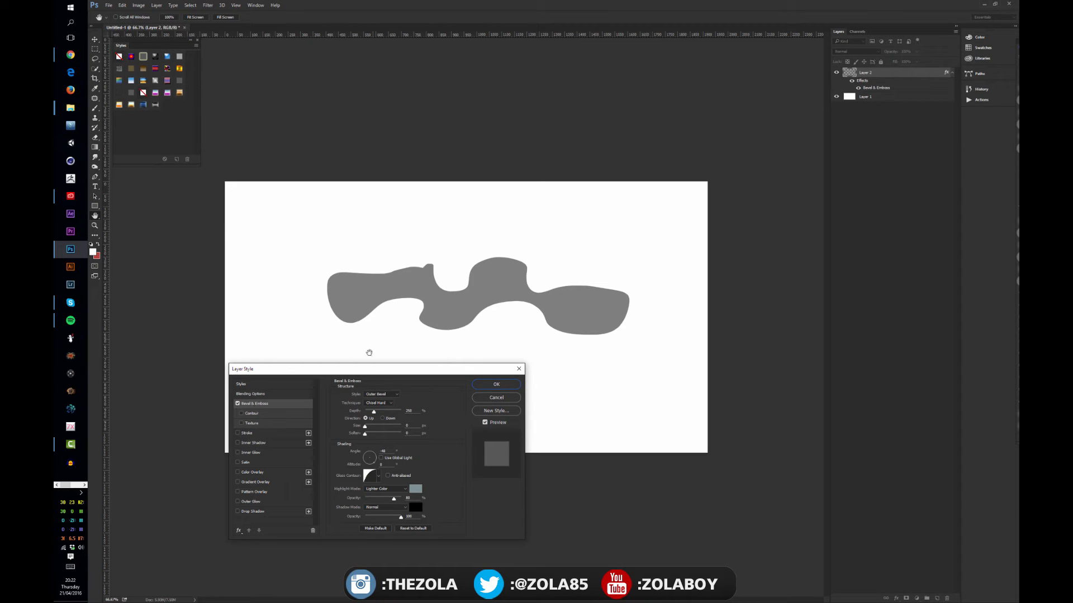
pyautogui.moveTo(391, 410)
pyautogui.mouseDown()
pyautogui.moveTo(408, 414)
pyautogui.moveTo(396, 411)
pyautogui.mouseUp()
pyautogui.click(241, 413)
pyautogui.click(241, 424)
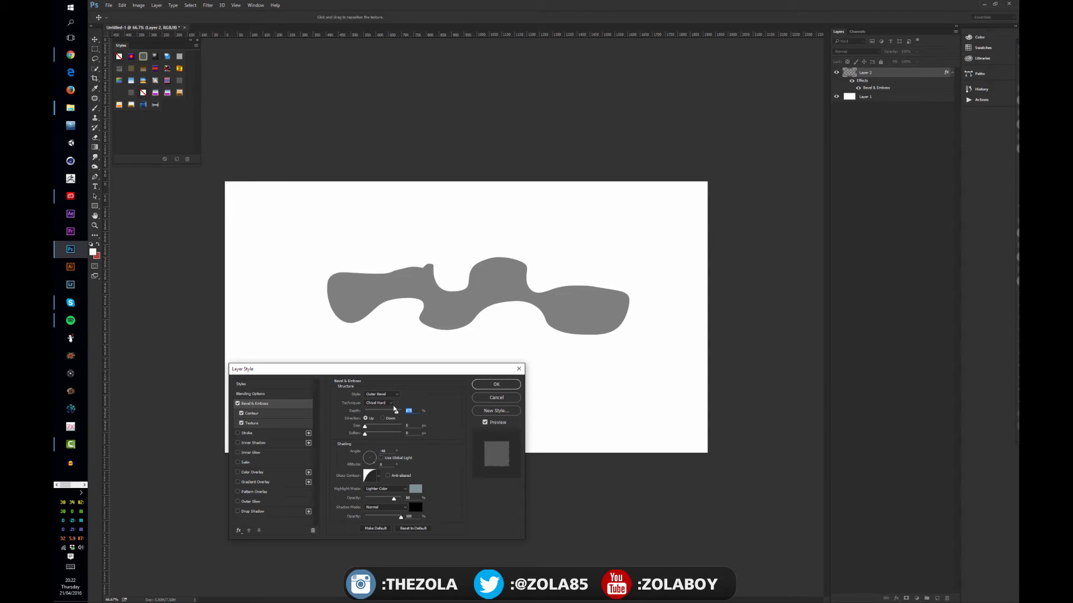
# Set the bevel to Inner Bevel with the Down direction, and increase its size slightly
pyautogui.click(391, 395)
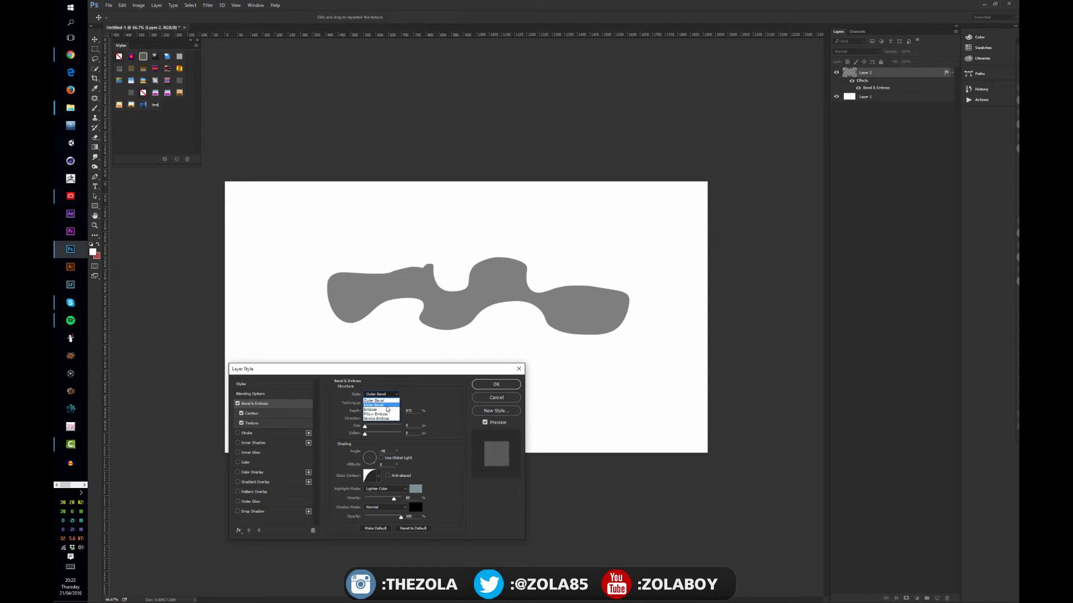
pyautogui.click(386, 408)
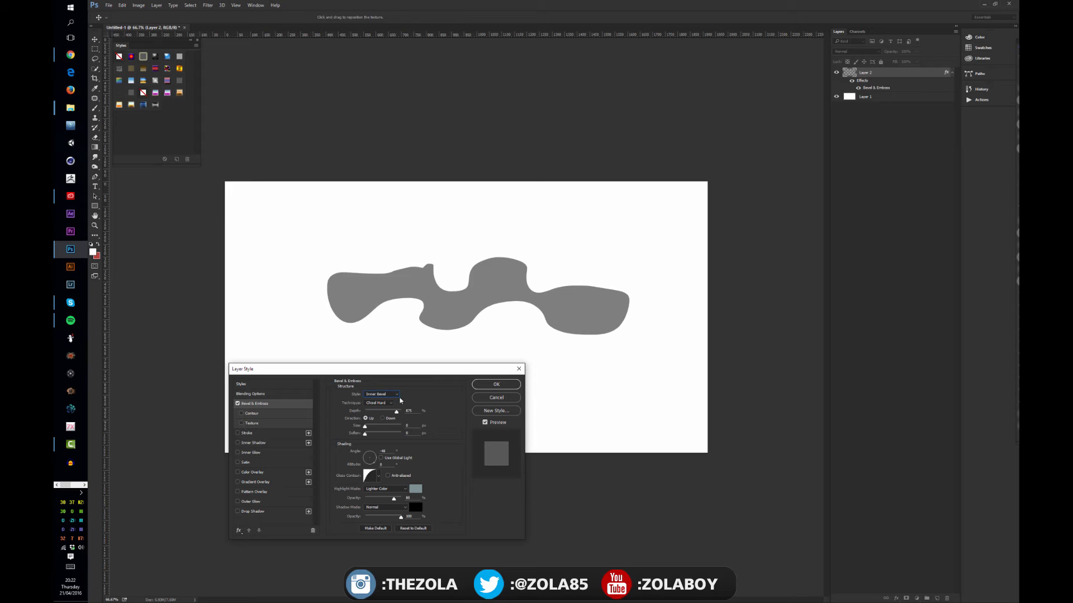
pyautogui.click(382, 420)
pyautogui.moveTo(366, 428)
pyautogui.mouseDown()
pyautogui.moveTo(384, 428)
pyautogui.moveTo(368, 429)
pyautogui.mouseUp()
pyautogui.click(366, 419)
pyautogui.click(383, 419)
# Set the bevel's highlight mode to Normal and its highlight color to light grey #bbbbbb
pyautogui.click(402, 493)
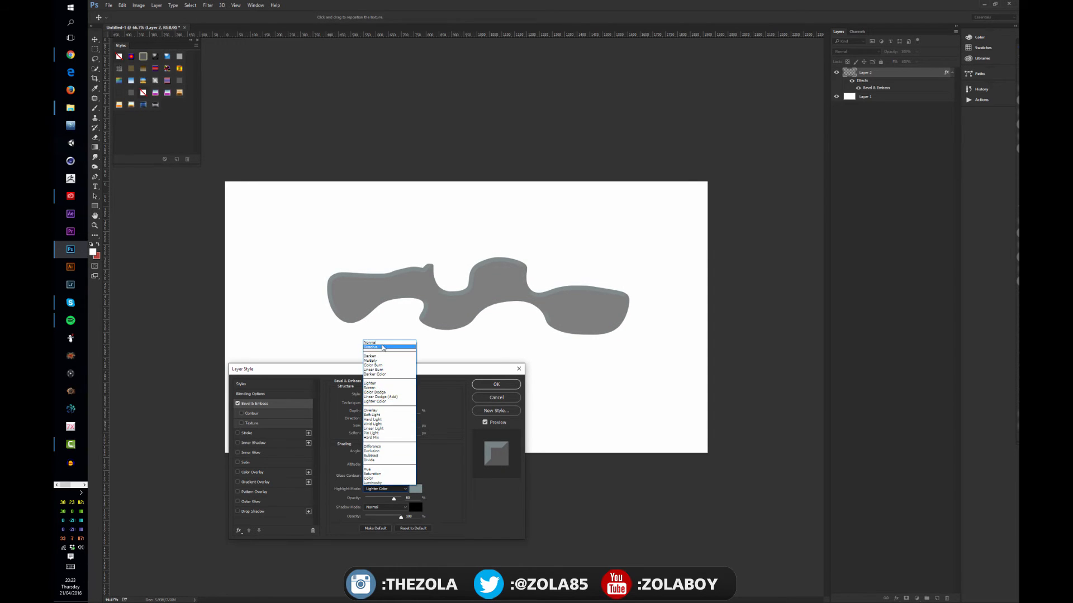
pyautogui.click(386, 345)
pyautogui.click(416, 489)
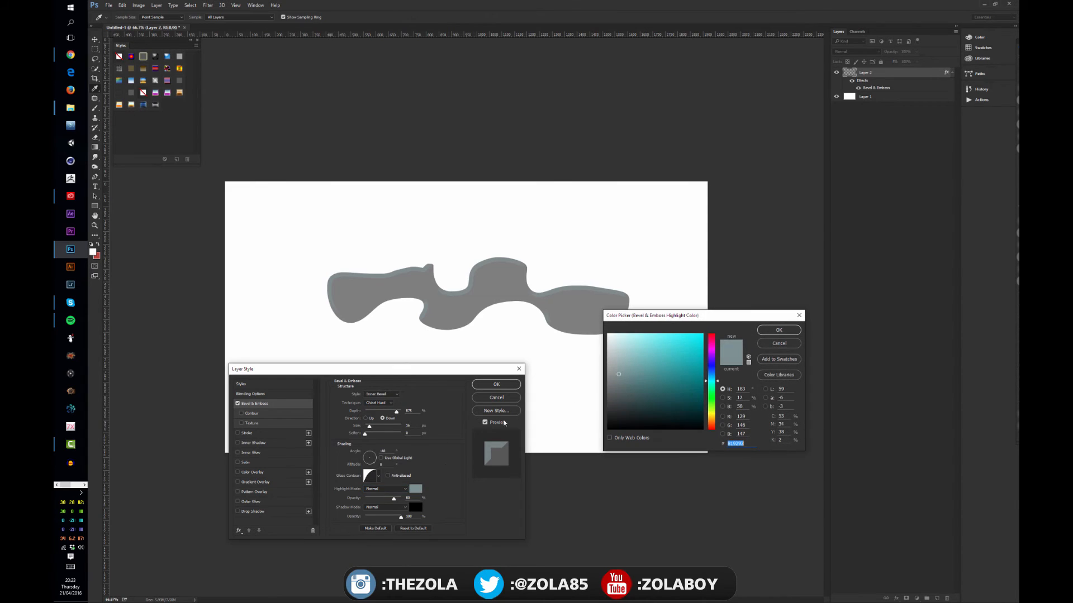
pyautogui.moveTo(620, 378); pyautogui.dragTo(611, 324)
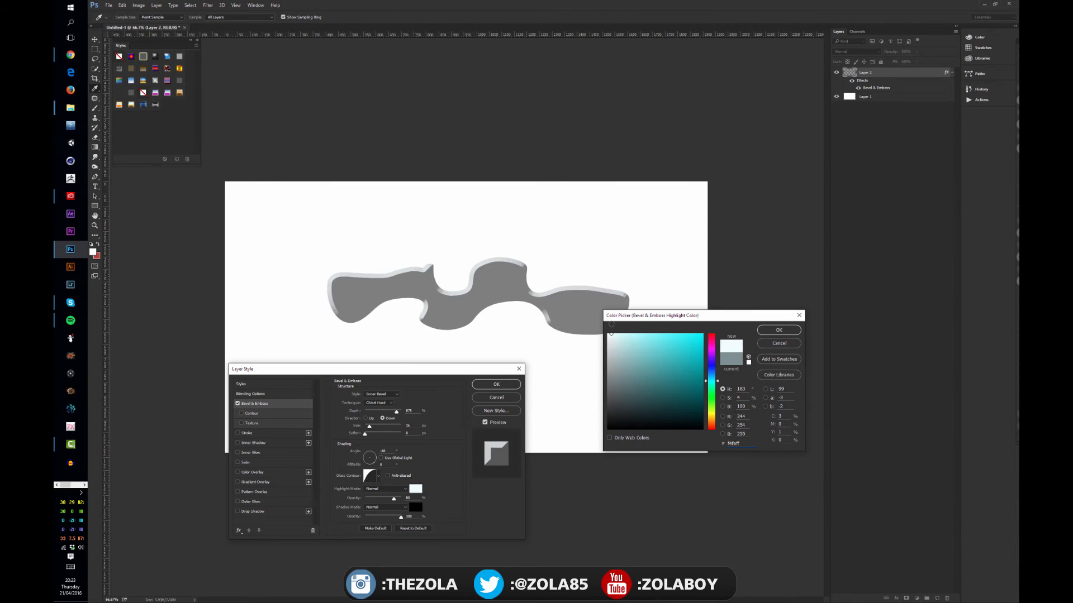
pyautogui.click(607, 359)
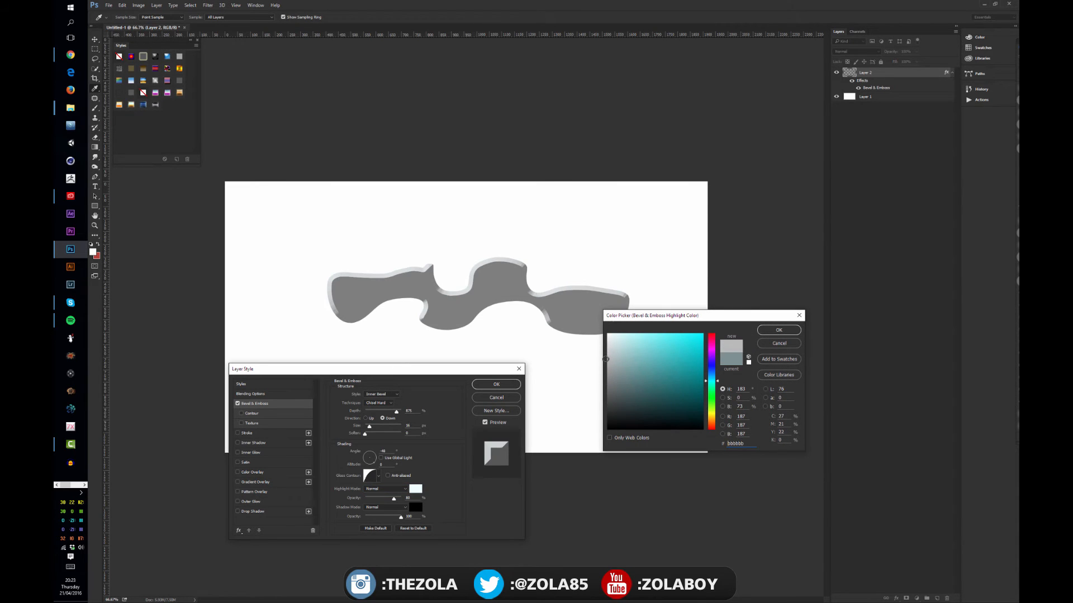
pyautogui.click(796, 332)
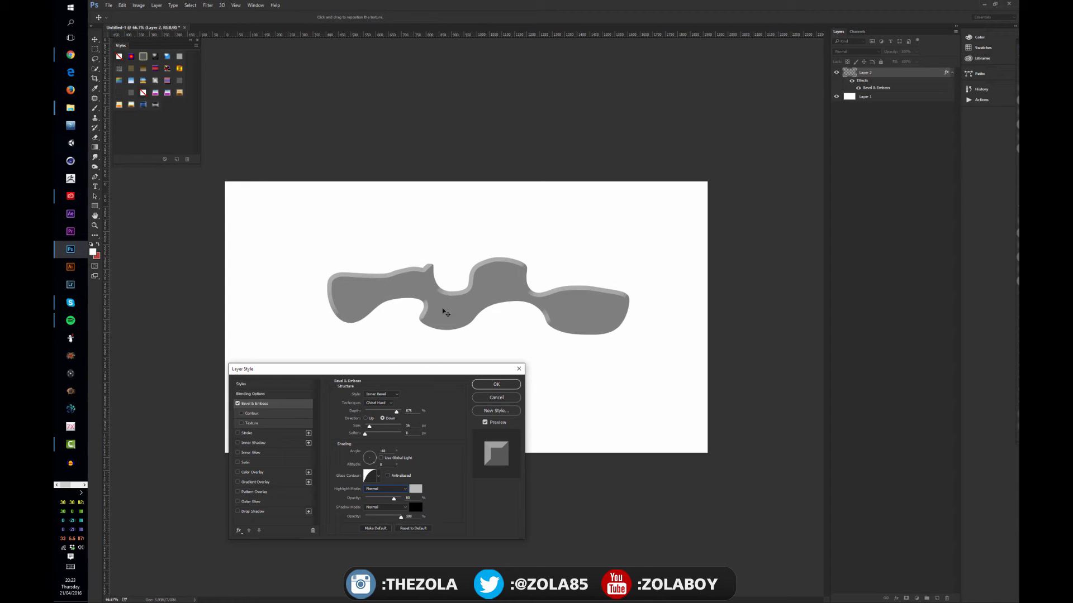
# Lower the bevel's depth to about 469% and change its style to Outer Bevel
pyautogui.moveTo(396, 412)
pyautogui.mouseDown()
pyautogui.moveTo(370, 413)
pyautogui.moveTo(390, 414)
pyautogui.moveTo(381, 413)
pyautogui.mouseUp()
pyautogui.click(389, 402)
pyautogui.click(388, 397)
pyautogui.click(387, 395)
pyautogui.click(385, 402)
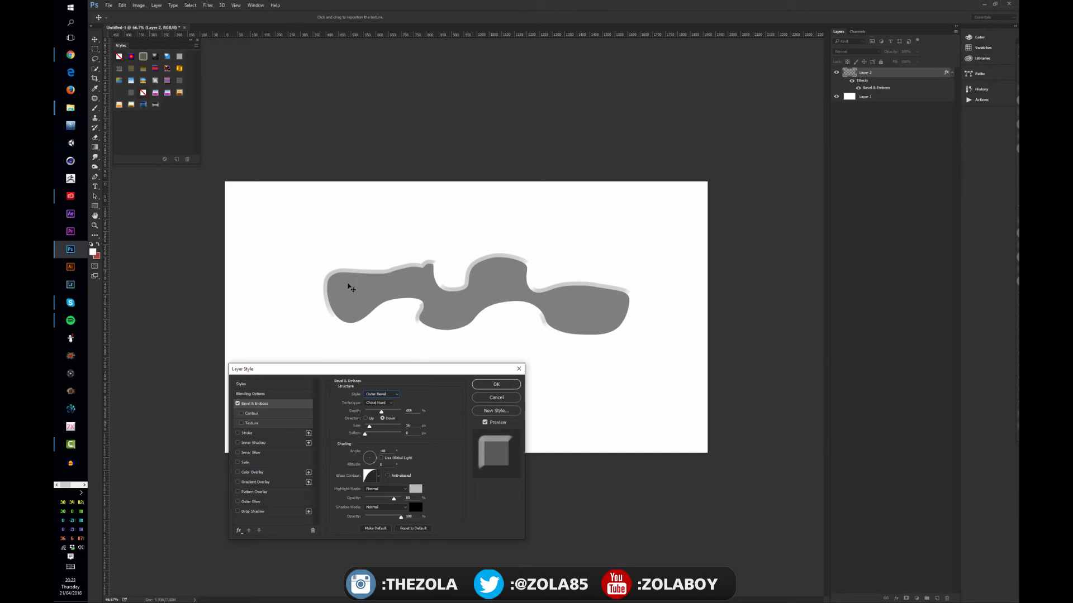
pyautogui.click(439, 378)
# Increase the outer bevel's size and fine-tune it back down in small increments
pyautogui.moveTo(369, 426); pyautogui.dragTo(373, 429)
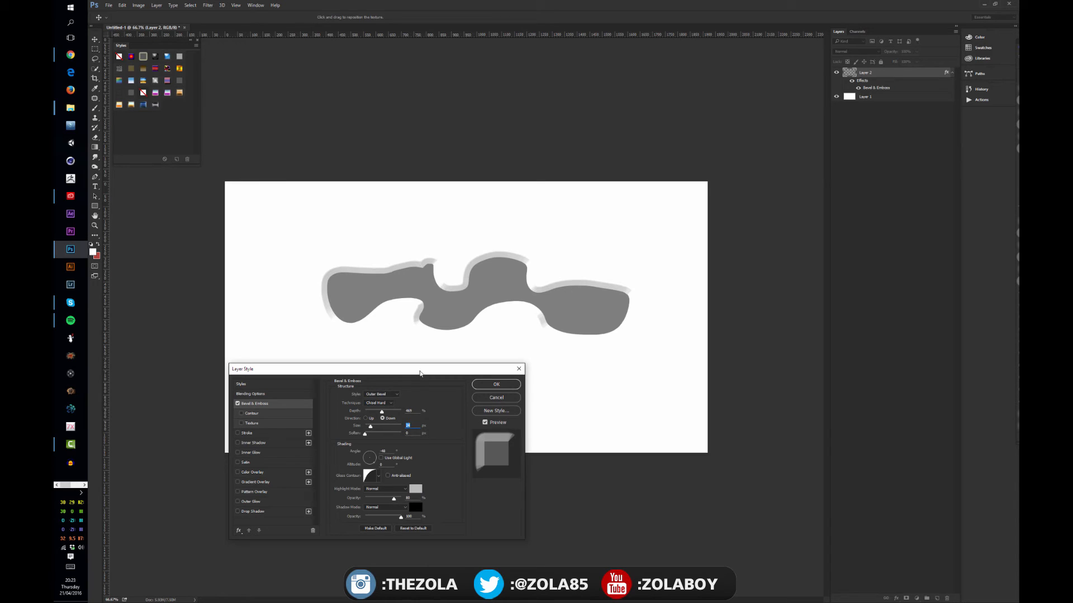
pyautogui.press('Down')
pyautogui.press('Down')
pyautogui.press('Down')
pyautogui.press('Down')
pyautogui.press('Down')
pyautogui.press('Down')
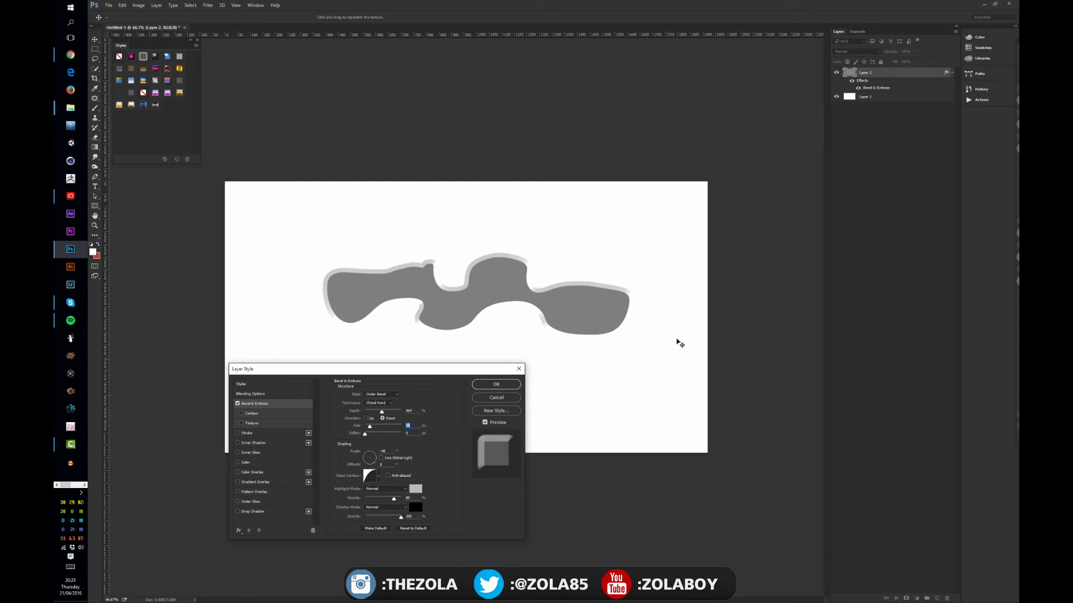
# Test the bevel's Soften setting, leave it slightly raised, and place the dialog clear of the shape
pyautogui.click(384, 434)
pyautogui.moveTo(383, 434); pyautogui.dragTo(353, 433)
pyautogui.hotkey('ctrl', '+')
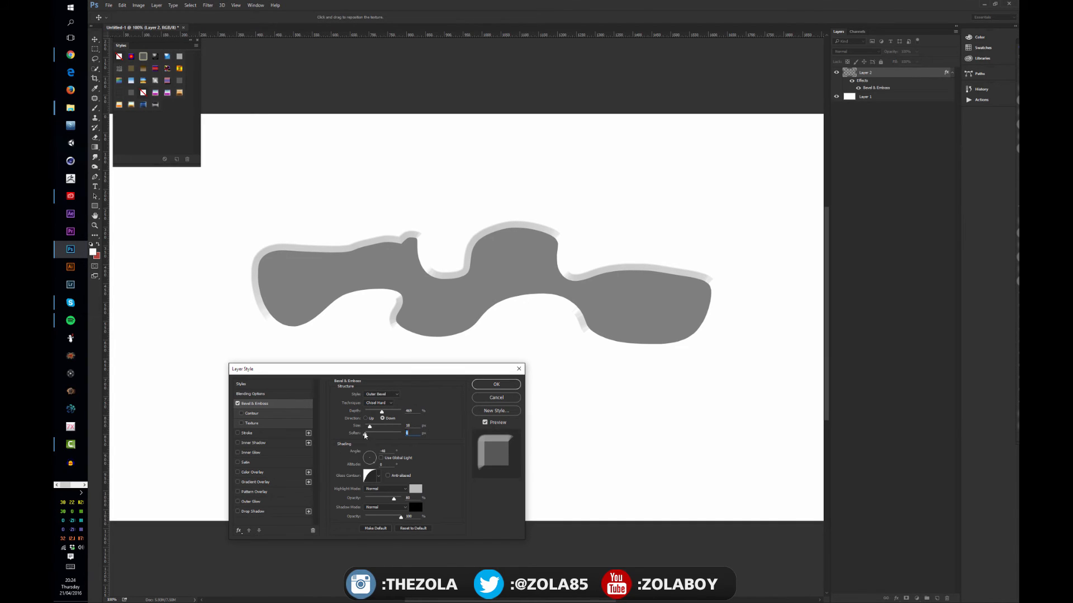
pyautogui.moveTo(364, 435)
pyautogui.mouseDown()
pyautogui.moveTo(398, 435)
pyautogui.moveTo(378, 434)
pyautogui.mouseUp()
pyautogui.moveTo(413, 369); pyautogui.dragTo(366, 363)
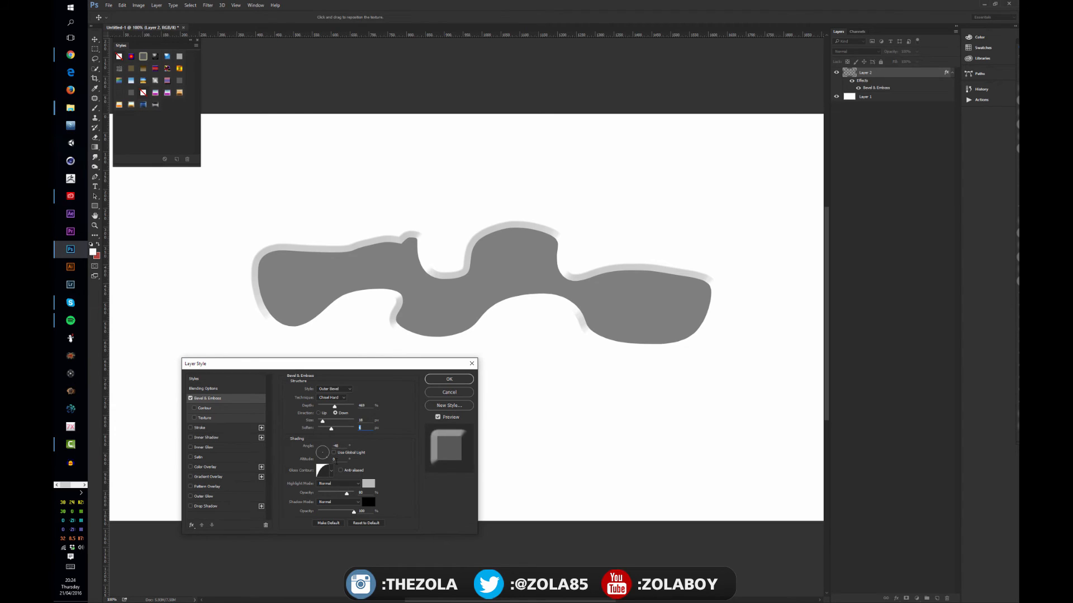
# Try different shading angles and altitudes for the bevel, and turn on Use Global Light
pyautogui.click(320, 450)
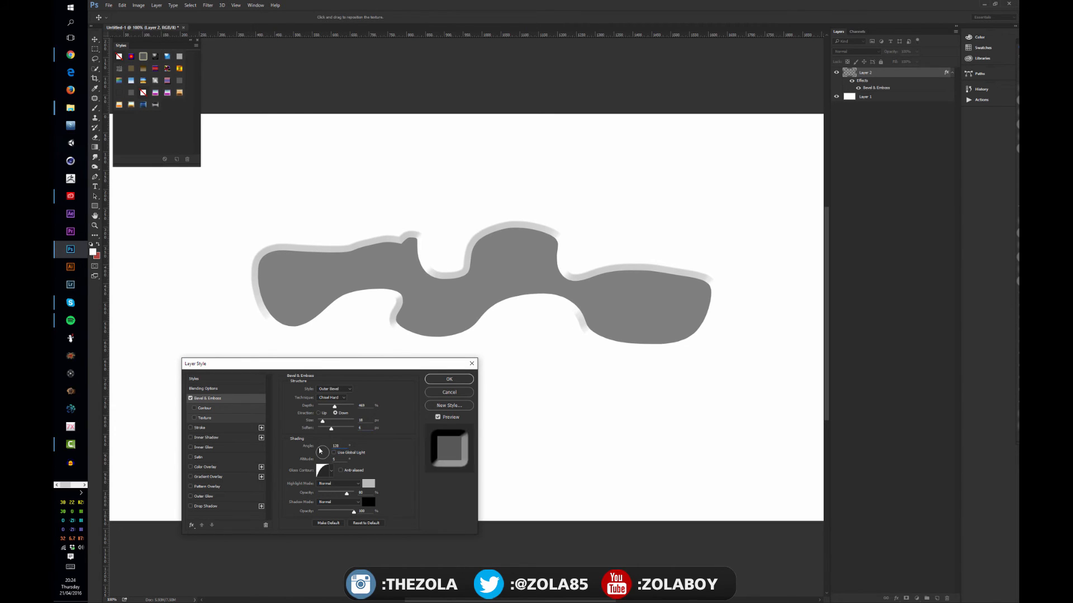
pyautogui.moveTo(320, 450)
pyautogui.mouseDown()
pyautogui.moveTo(325, 459)
pyautogui.moveTo(321, 442)
pyautogui.mouseUp()
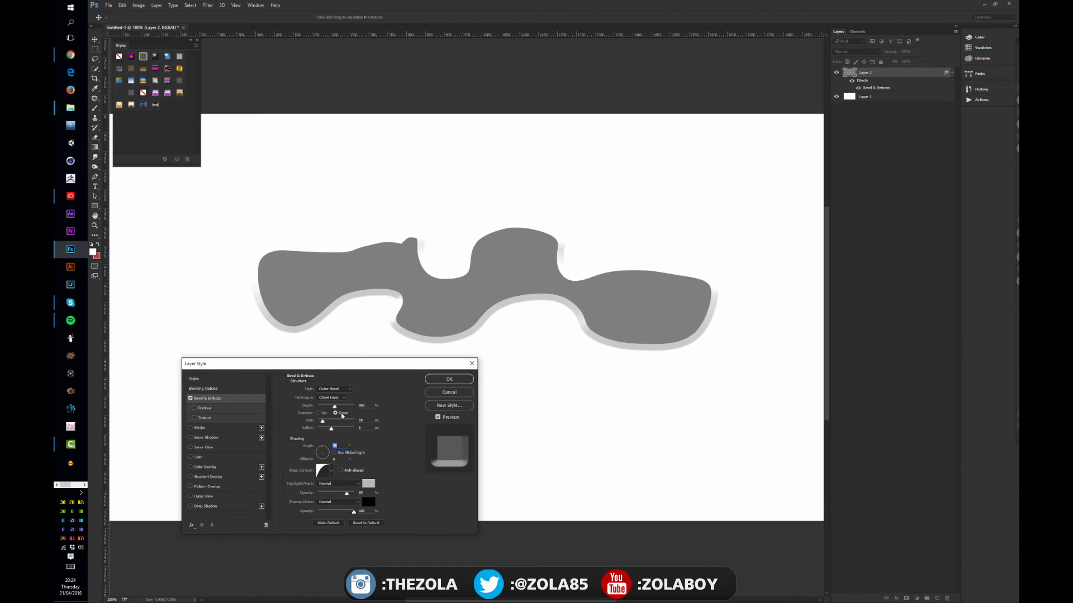
pyautogui.click(323, 448)
pyautogui.click(321, 449)
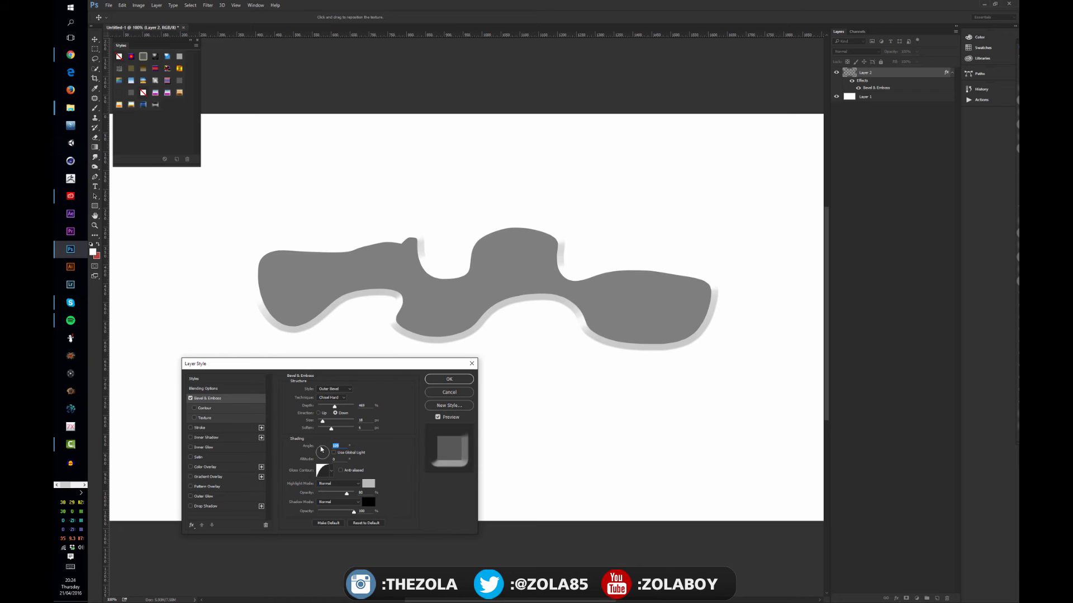
pyautogui.moveTo(321, 448); pyautogui.dragTo(318, 439)
pyautogui.click(335, 453)
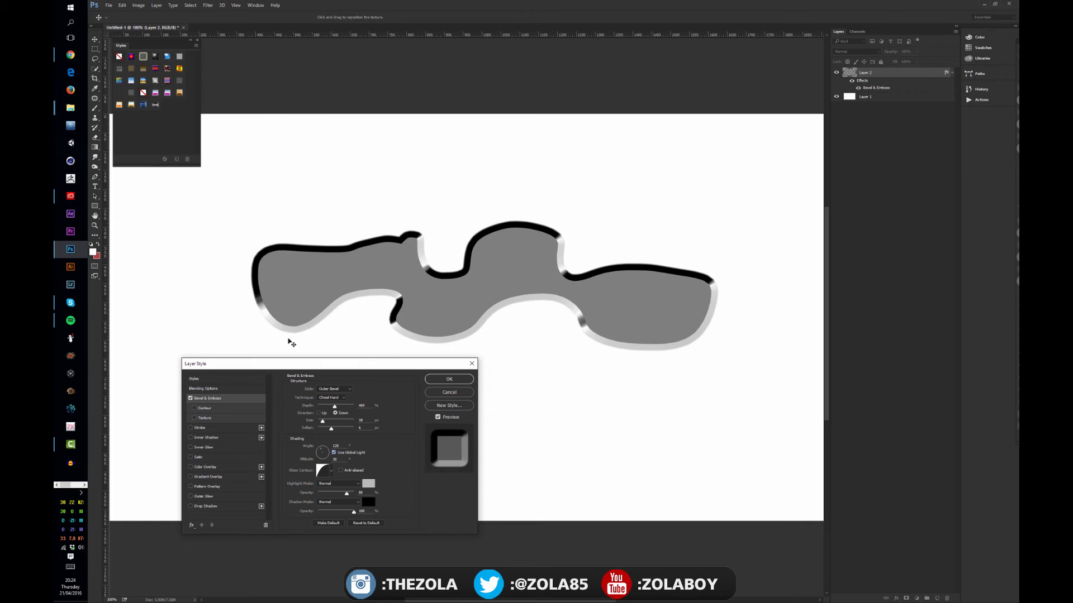
pyautogui.moveTo(322, 451)
pyautogui.mouseDown()
pyautogui.moveTo(335, 447)
pyautogui.moveTo(324, 449)
pyautogui.mouseUp()
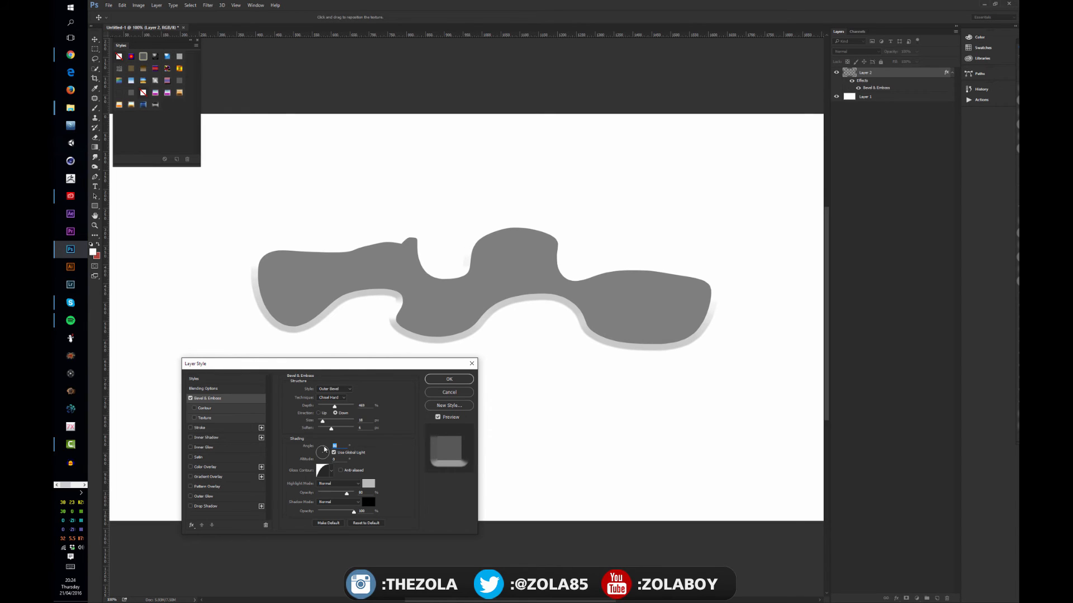
# Try the Stroke effect on the freeform shape and turn it off again
pyautogui.click(191, 428)
pyautogui.click(198, 428)
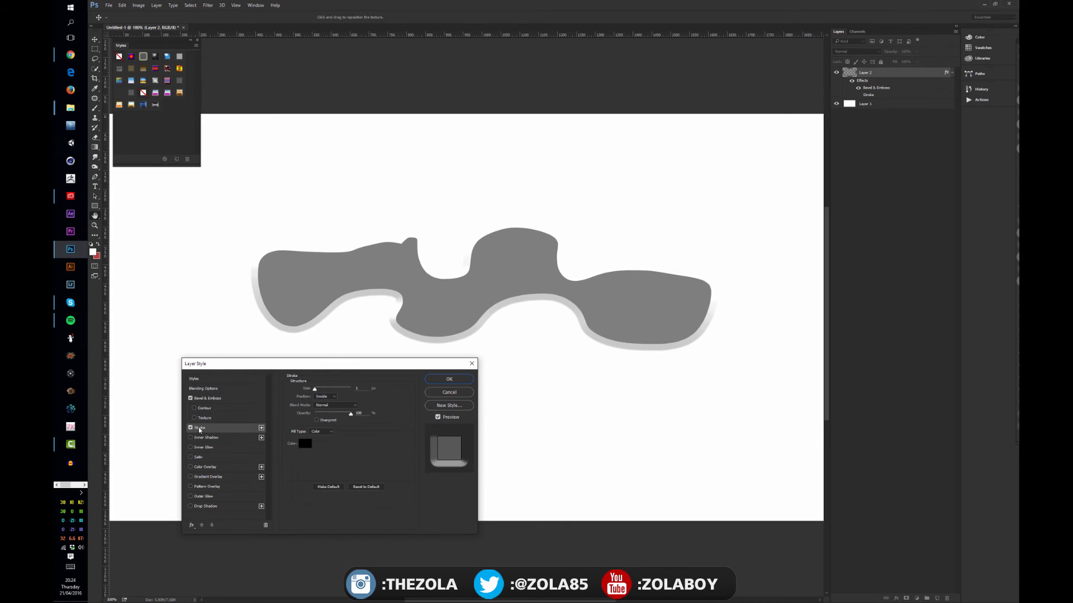
pyautogui.click(191, 428)
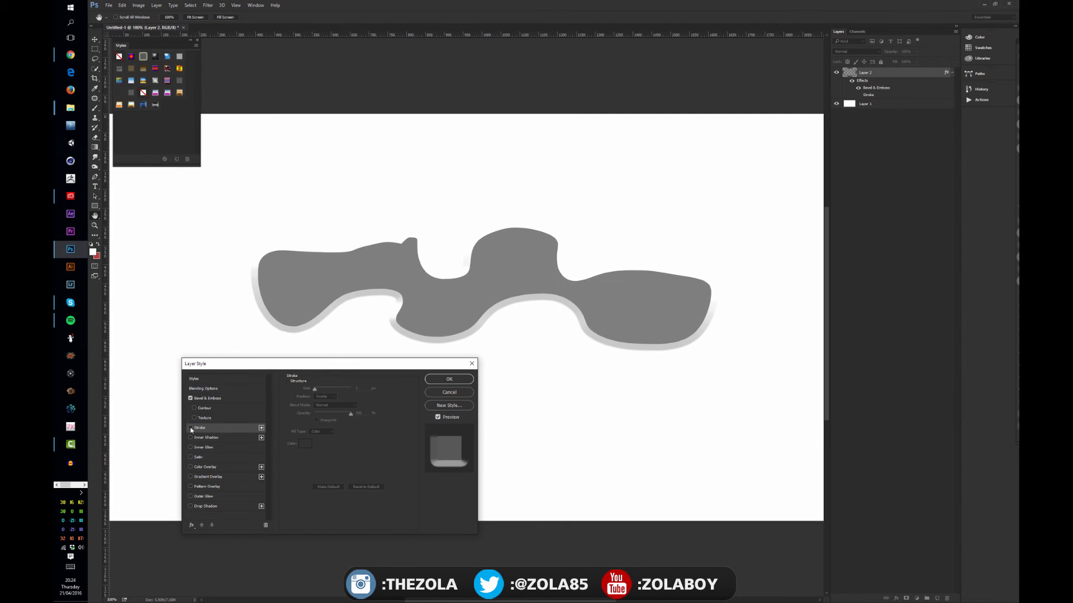
# Enable a Drop Shadow on the freeform shape and set it to use global light
pyautogui.click(190, 506)
pyautogui.click(201, 506)
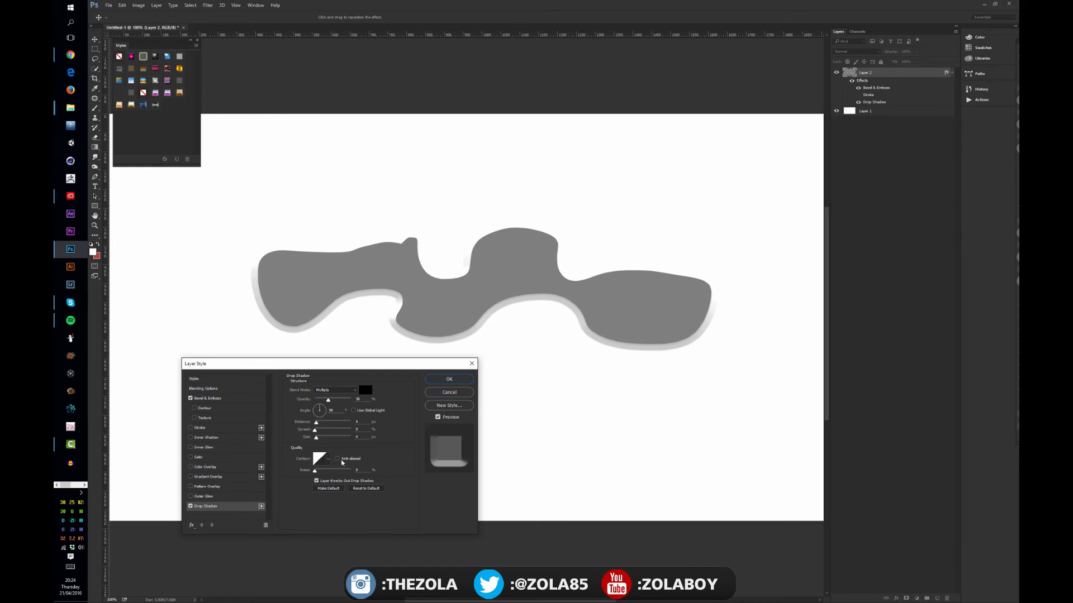
pyautogui.click(353, 411)
# Change the bevel's global light angle and altitude, checking how the Drop Shadow angle follows
pyautogui.click(227, 398)
pyautogui.click(334, 452)
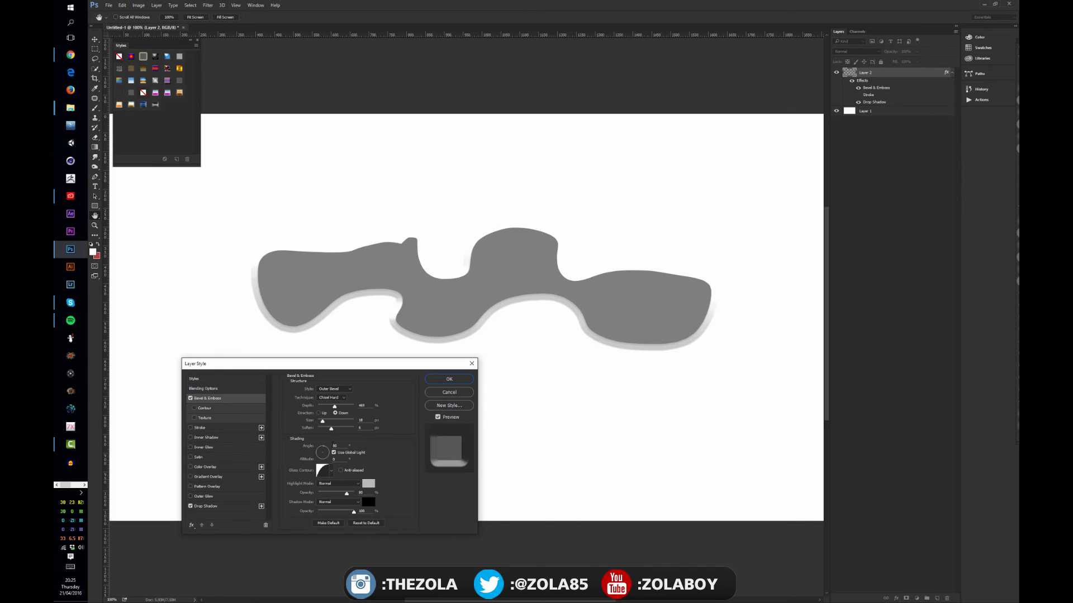
pyautogui.click(325, 449)
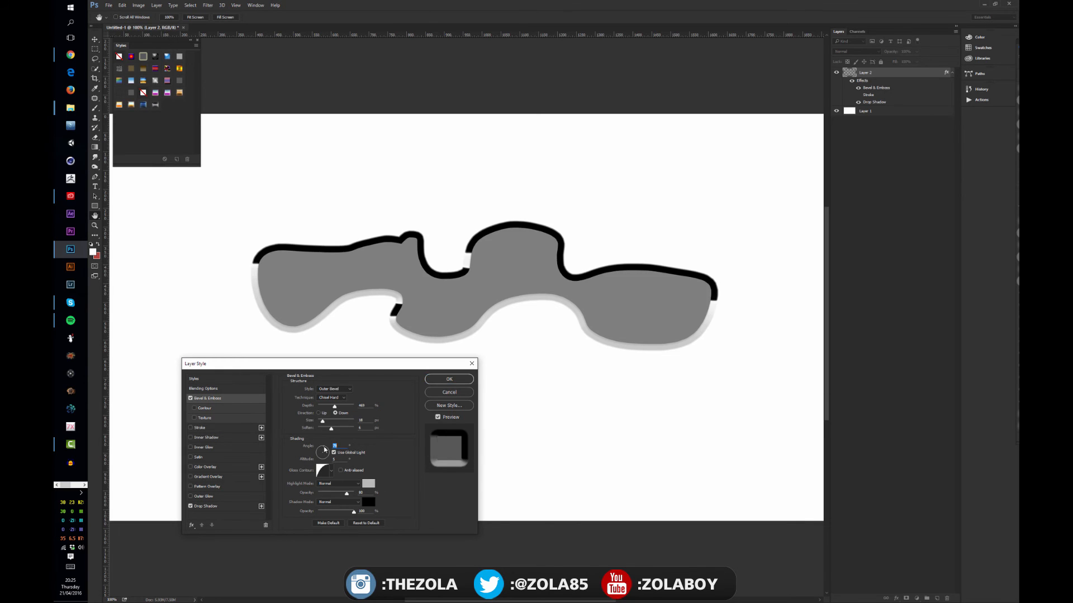
pyautogui.click(226, 507)
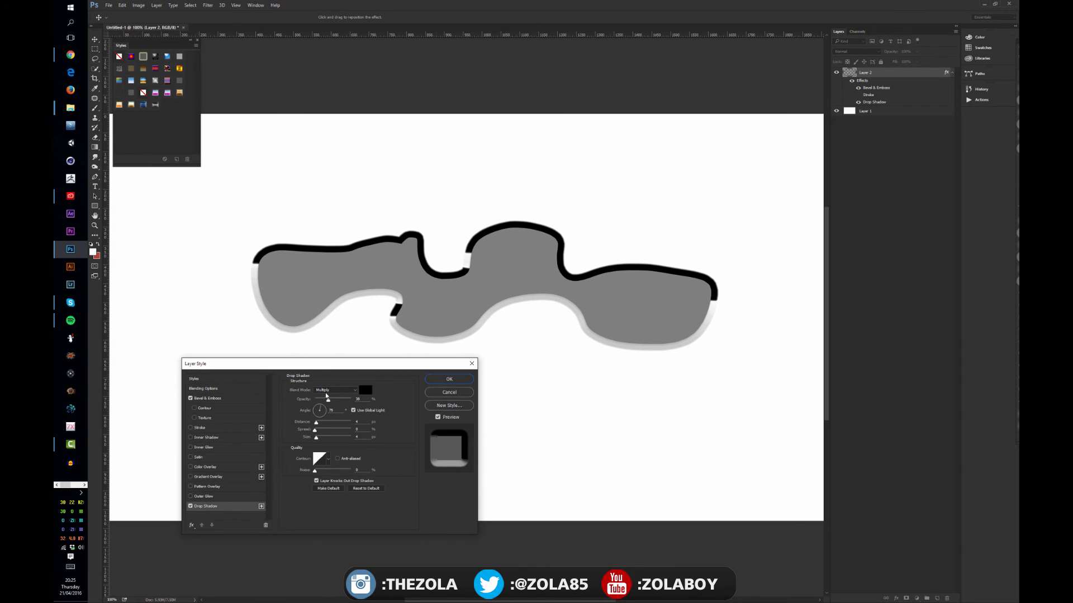
pyautogui.click(211, 399)
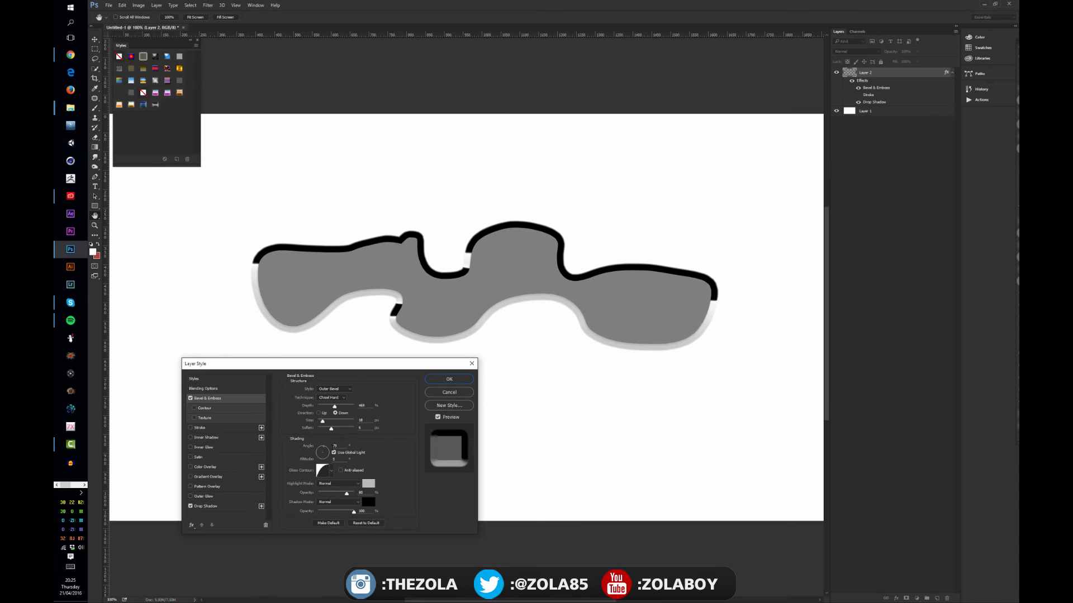
pyautogui.click(324, 449)
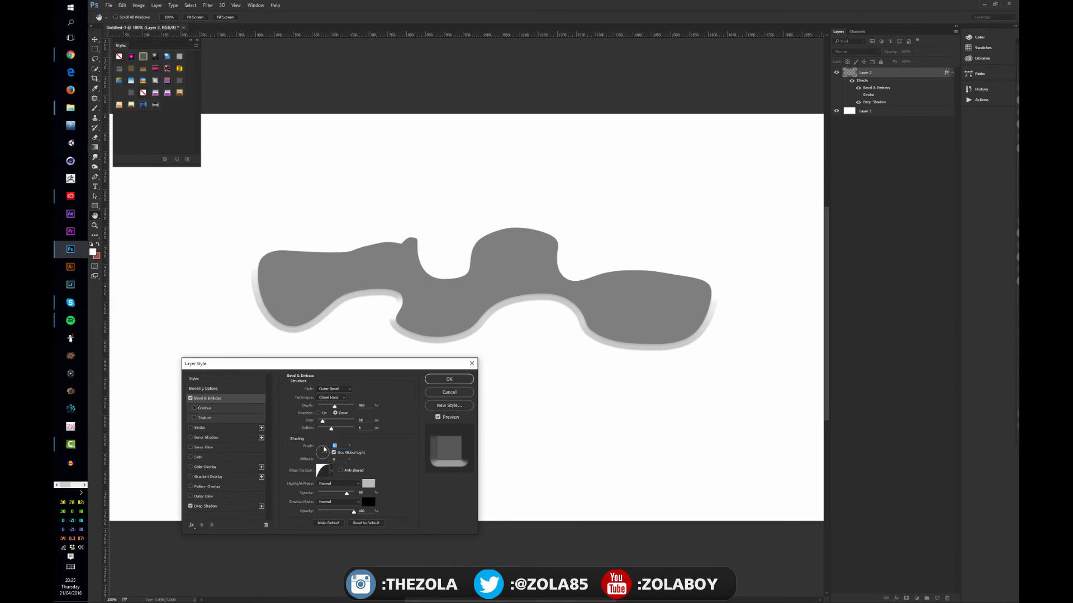
pyautogui.click(324, 451)
pyautogui.click(324, 451)
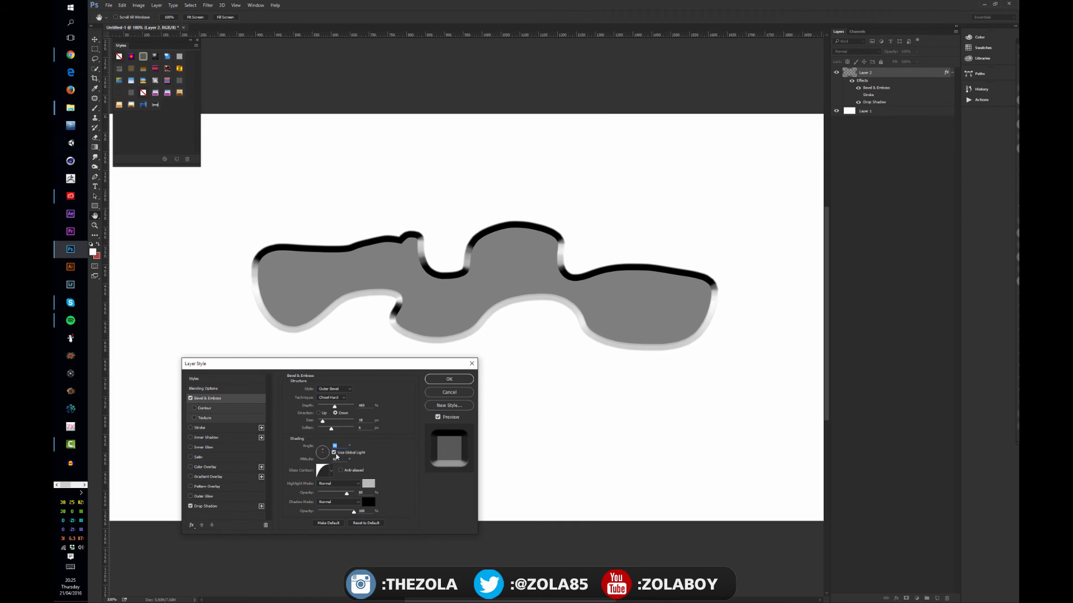
# Try several gloss contour presets on the bevel, from Linear through to Gaussian
pyautogui.click(332, 471)
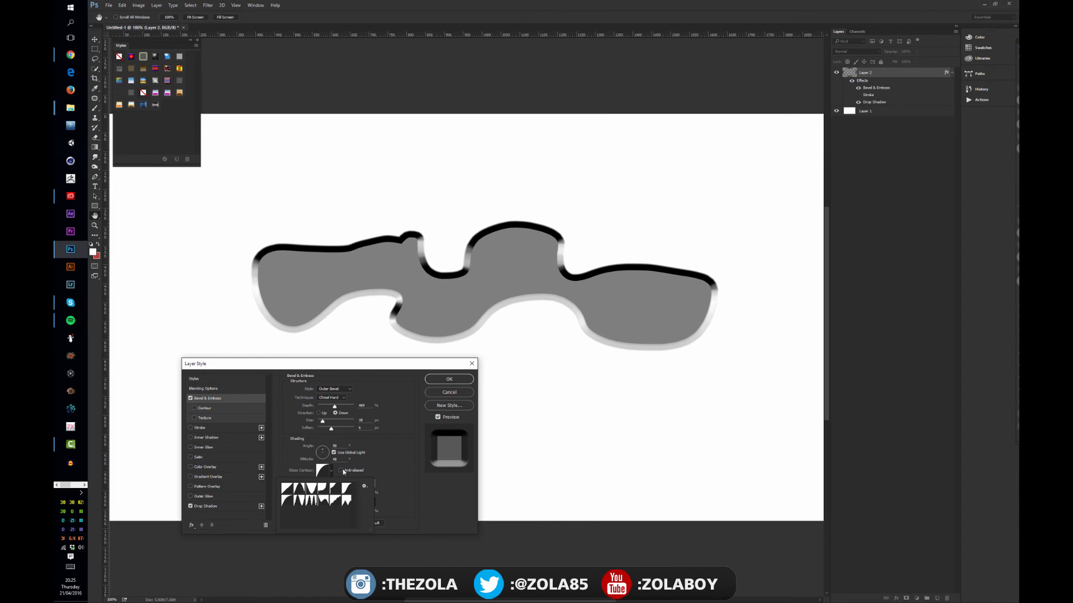
pyautogui.click(286, 488)
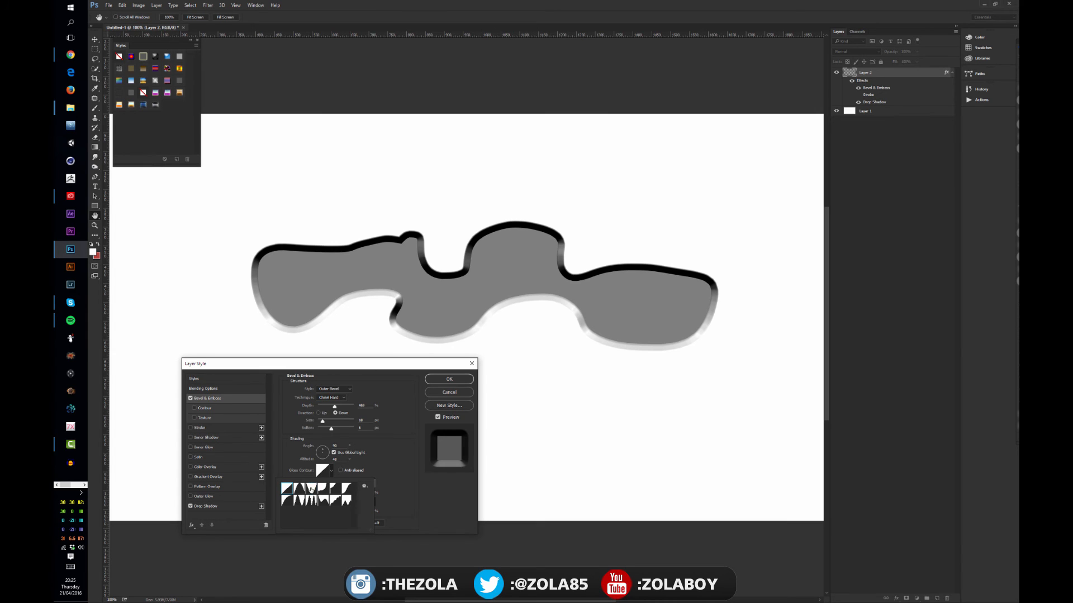
pyautogui.click(311, 489)
pyautogui.click(326, 491)
pyautogui.click(334, 489)
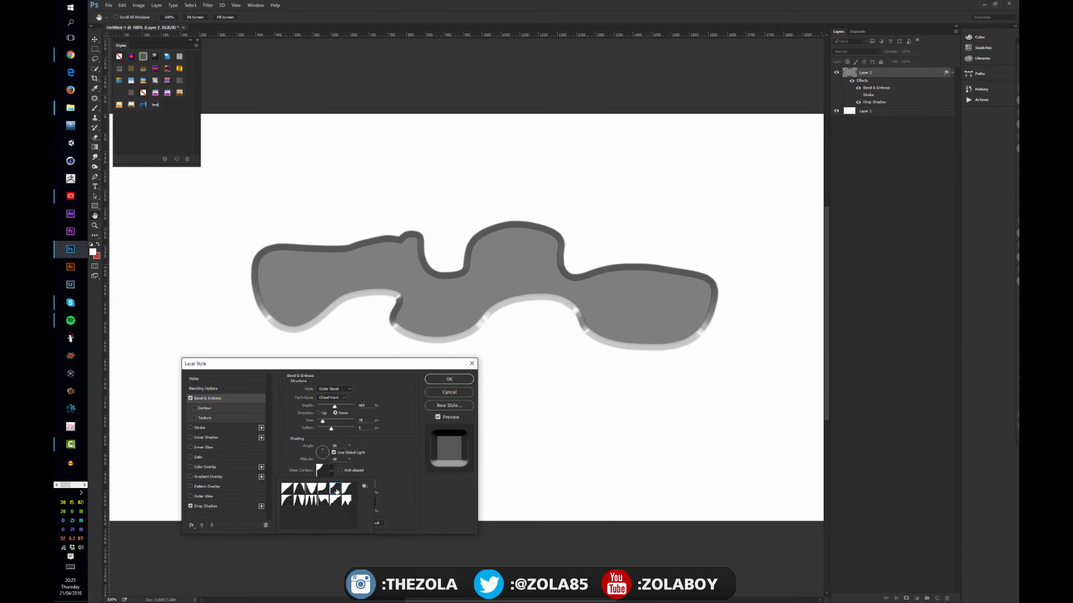
pyautogui.click(349, 490)
# Try reshaping the Gaussian gloss contour into a custom wavy curve in the Contour Editor
pyautogui.click(323, 471)
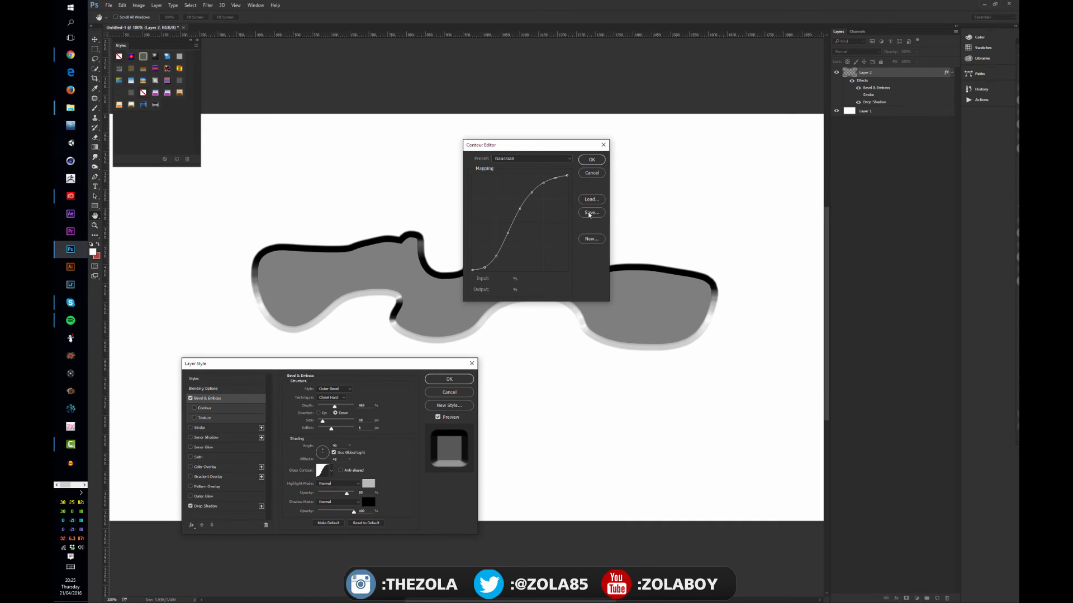
pyautogui.click(589, 239)
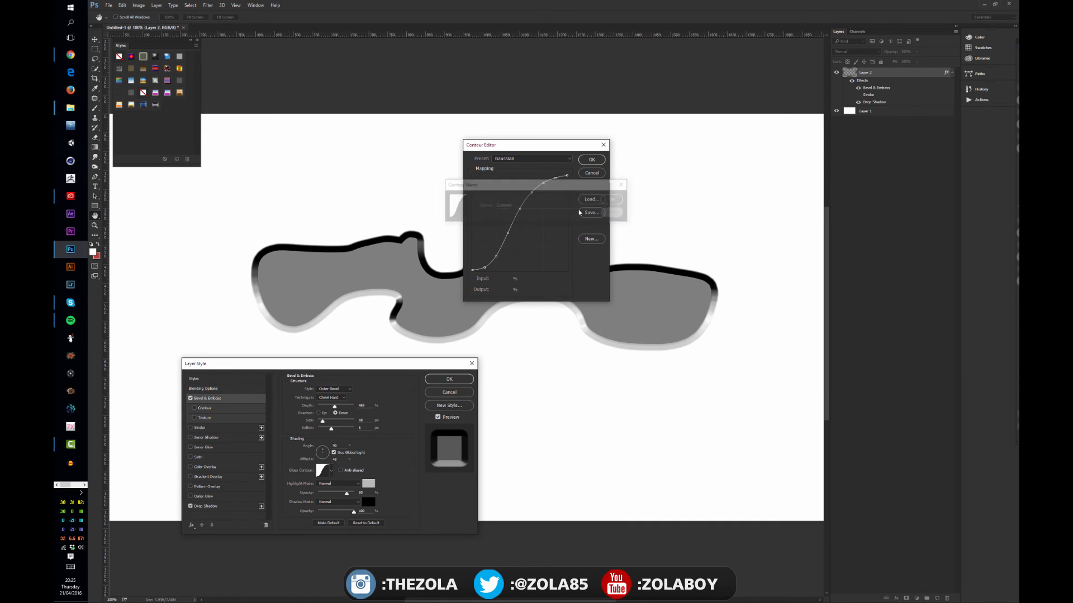
pyautogui.moveTo(531, 192); pyautogui.dragTo(507, 194)
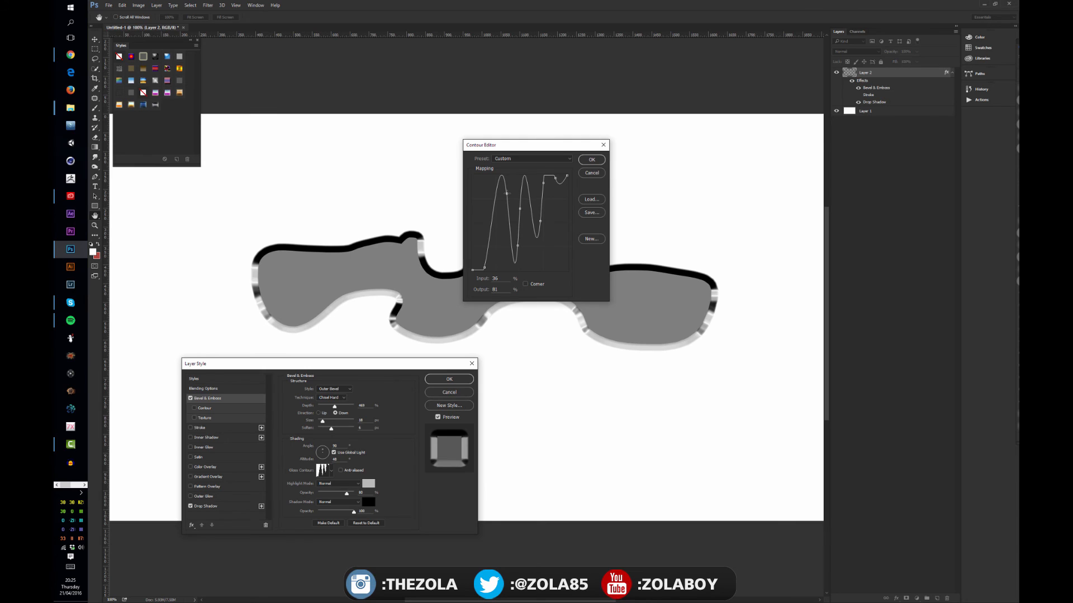
pyautogui.moveTo(485, 268); pyautogui.dragTo(492, 250)
pyautogui.moveTo(543, 183); pyautogui.dragTo(523, 214)
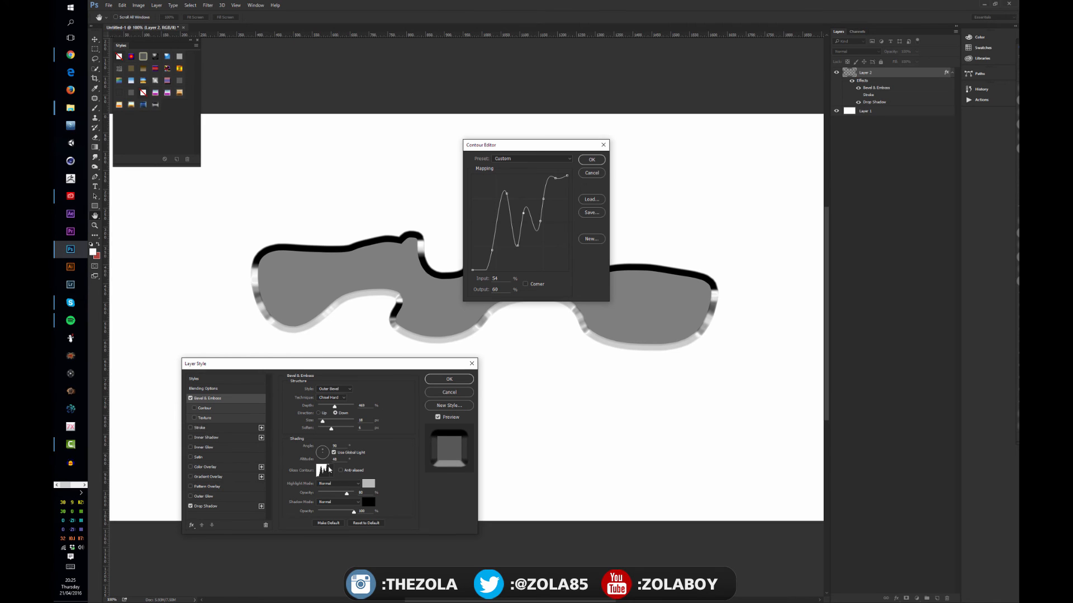
pyautogui.click(592, 159)
# Compare more gloss contour presets on the bevel and apply the inverted cone one
pyautogui.click(332, 471)
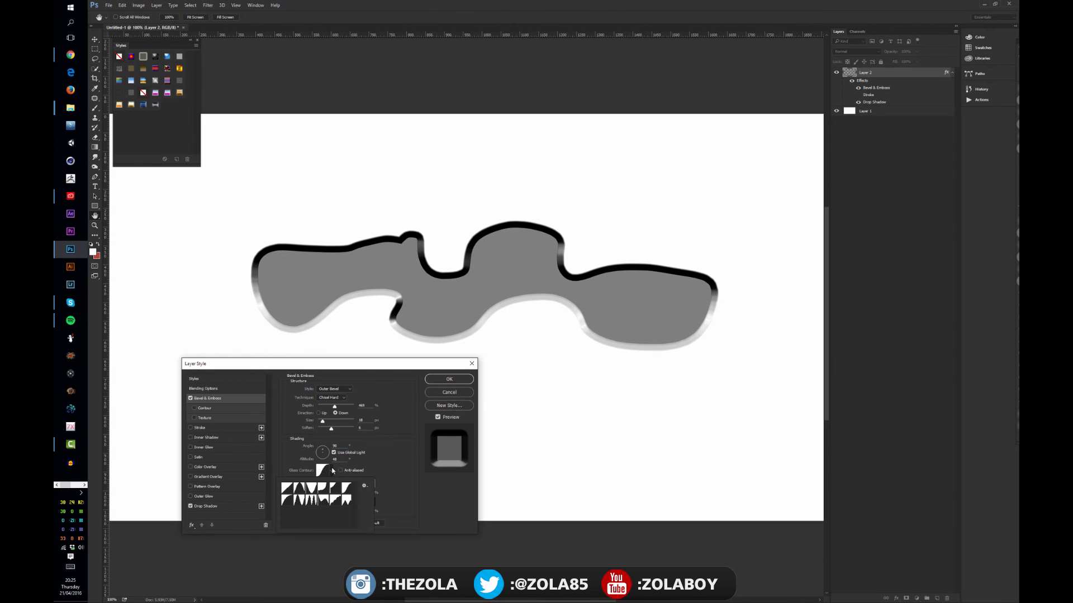
pyautogui.click(286, 487)
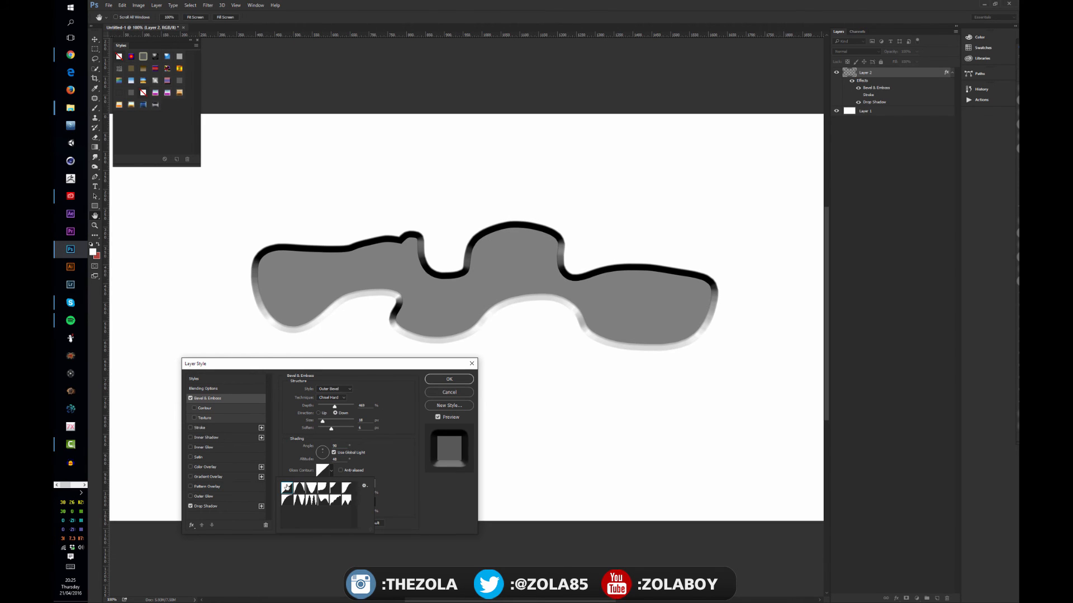
pyautogui.click(346, 500)
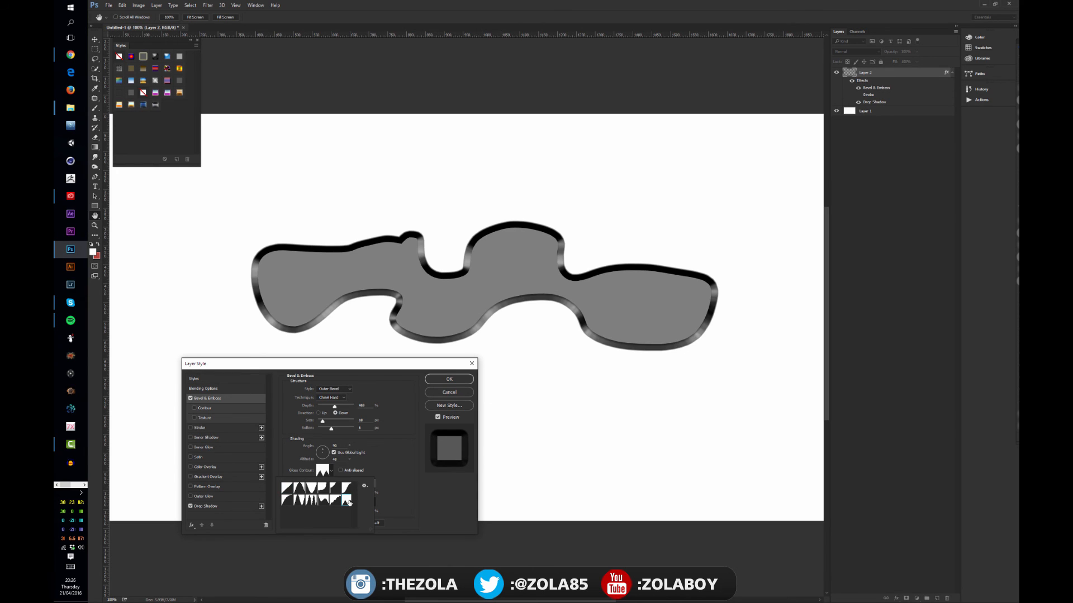
pyautogui.click(346, 488)
pyautogui.click(335, 488)
pyautogui.click(310, 489)
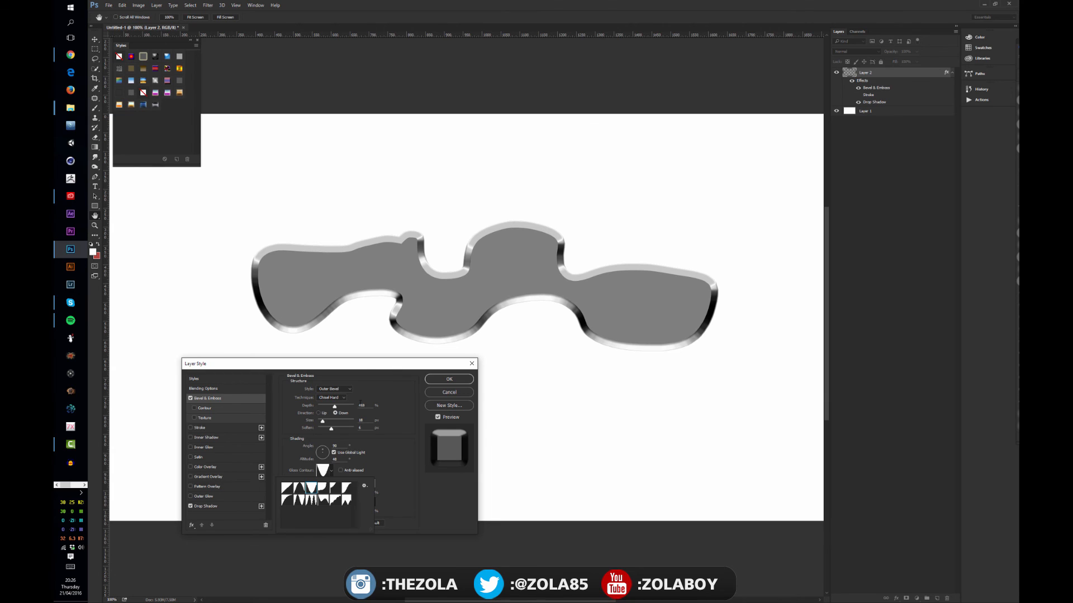
# Lower the bevel's shadow opacity to about 44% and its highlight opacity to about 50%
pyautogui.moveTo(397, 364); pyautogui.dragTo(355, 345)
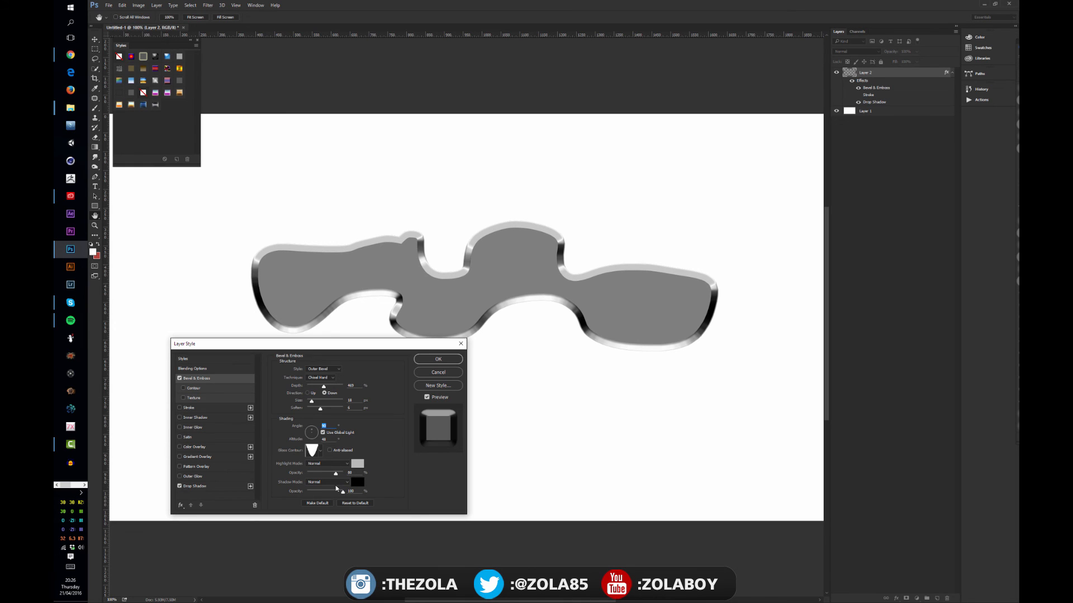
pyautogui.moveTo(337, 488)
pyautogui.mouseDown()
pyautogui.moveTo(314, 493)
pyautogui.moveTo(323, 490)
pyautogui.mouseUp()
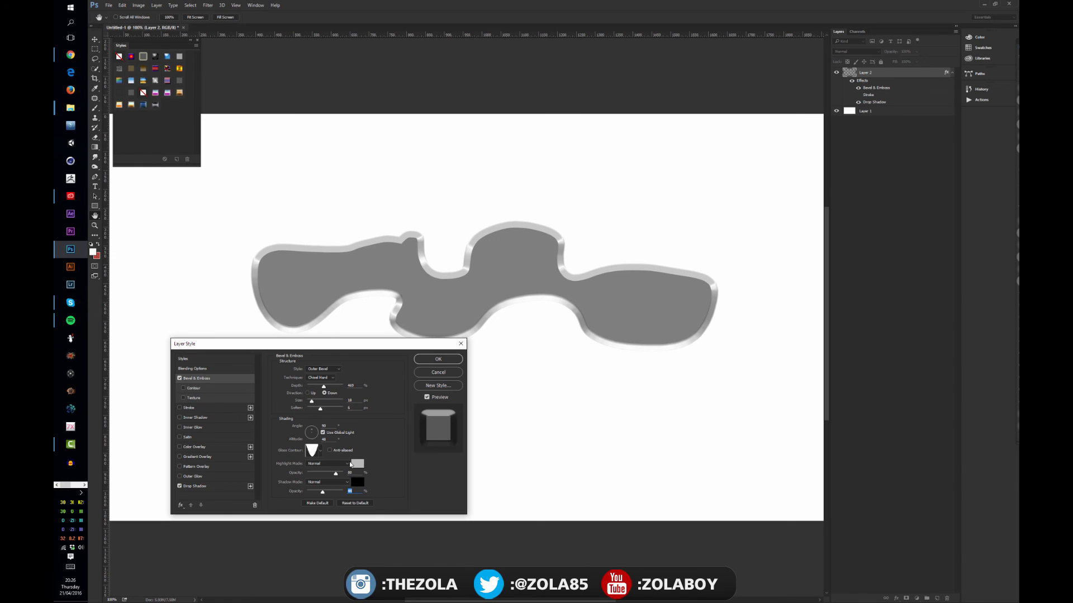
pyautogui.moveTo(335, 473)
pyautogui.mouseDown()
pyautogui.moveTo(308, 475)
pyautogui.moveTo(340, 472)
pyautogui.moveTo(324, 472)
pyautogui.mouseUp()
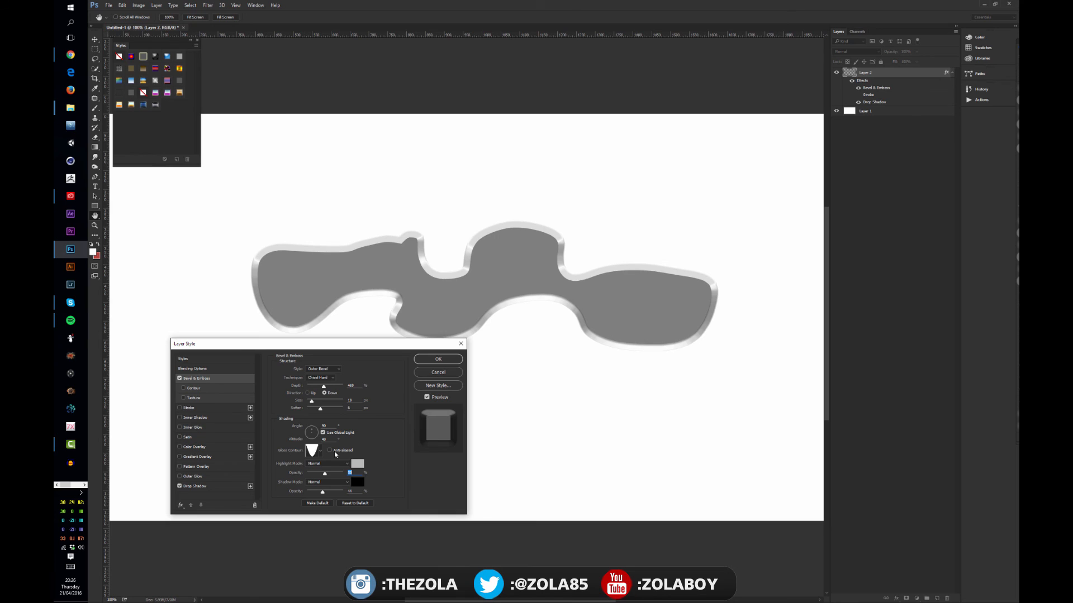
# Try the bevel's Contour sub-effect with anti-aliasing and different range values, and switch it off again
pyautogui.click(194, 389)
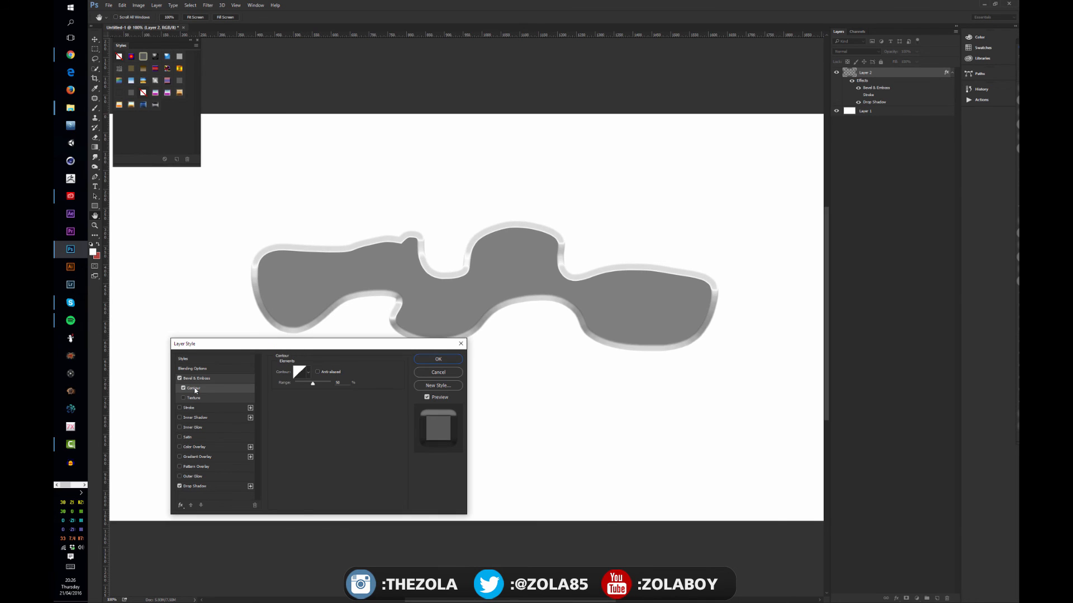
pyautogui.click(183, 389)
pyautogui.click(184, 390)
pyautogui.click(184, 389)
pyautogui.click(183, 389)
pyautogui.moveTo(313, 384); pyautogui.dragTo(308, 385)
pyautogui.click(324, 373)
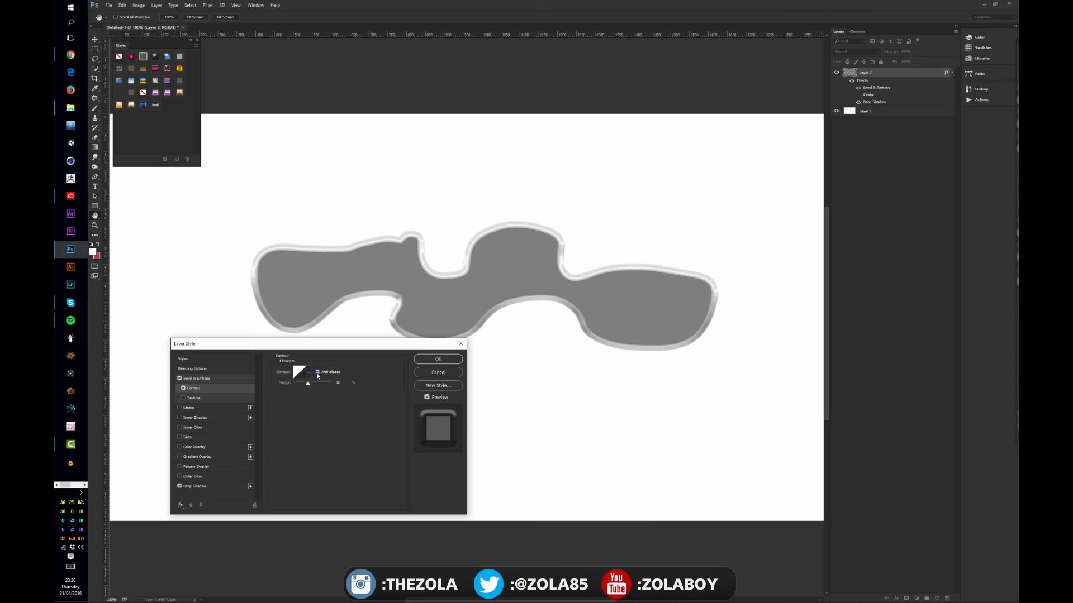
pyautogui.moveTo(307, 384); pyautogui.dragTo(311, 384)
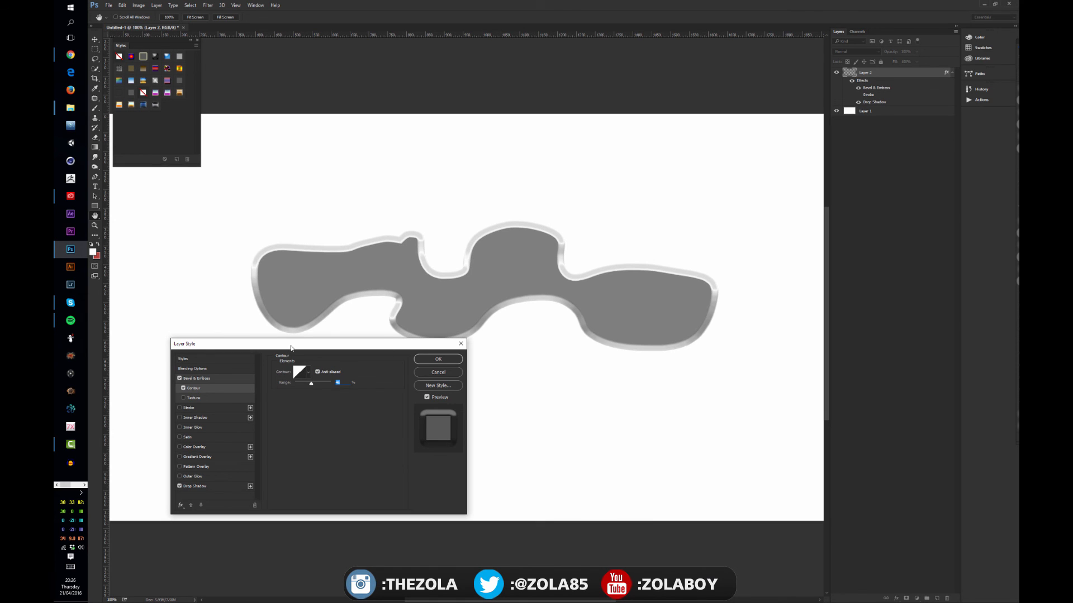
pyautogui.click(184, 388)
# Enable the bevel's Texture sub-effect and try several patterns from the pattern presets
pyautogui.click(183, 398)
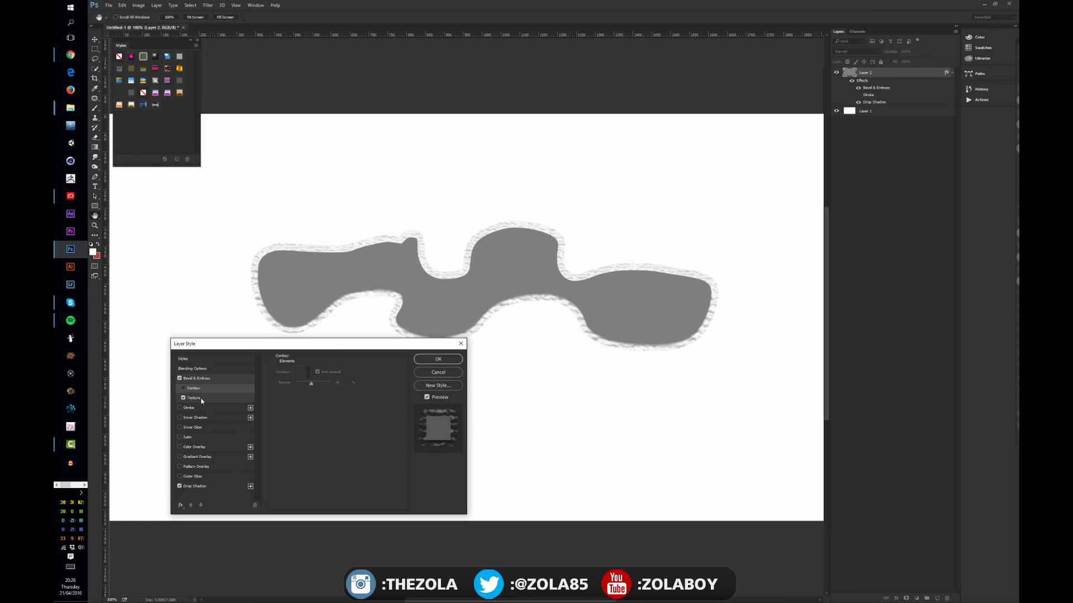
pyautogui.click(200, 398)
pyautogui.click(317, 378)
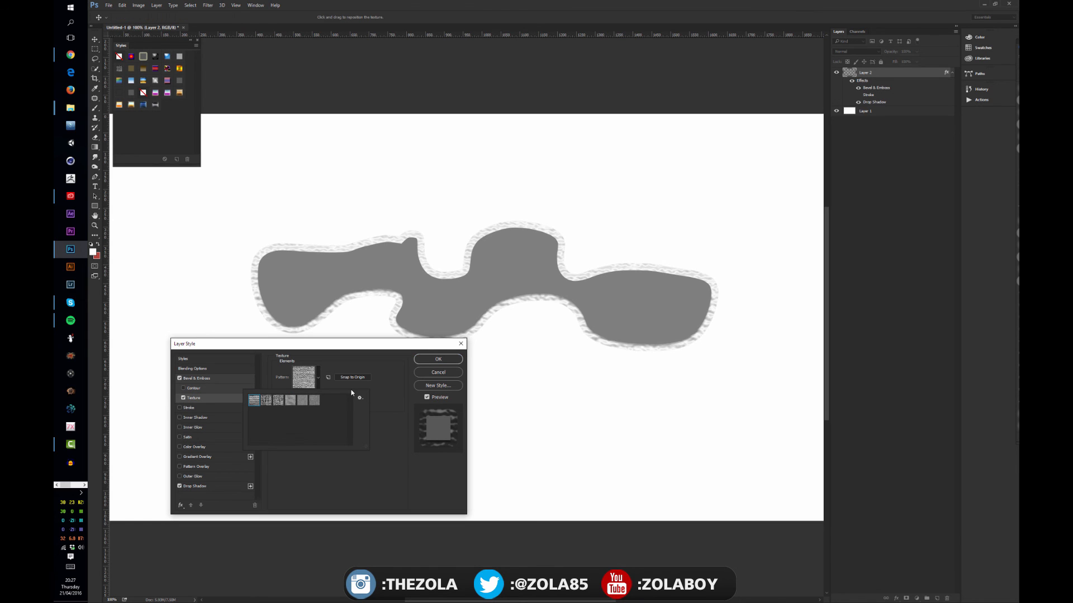
pyautogui.click(313, 400)
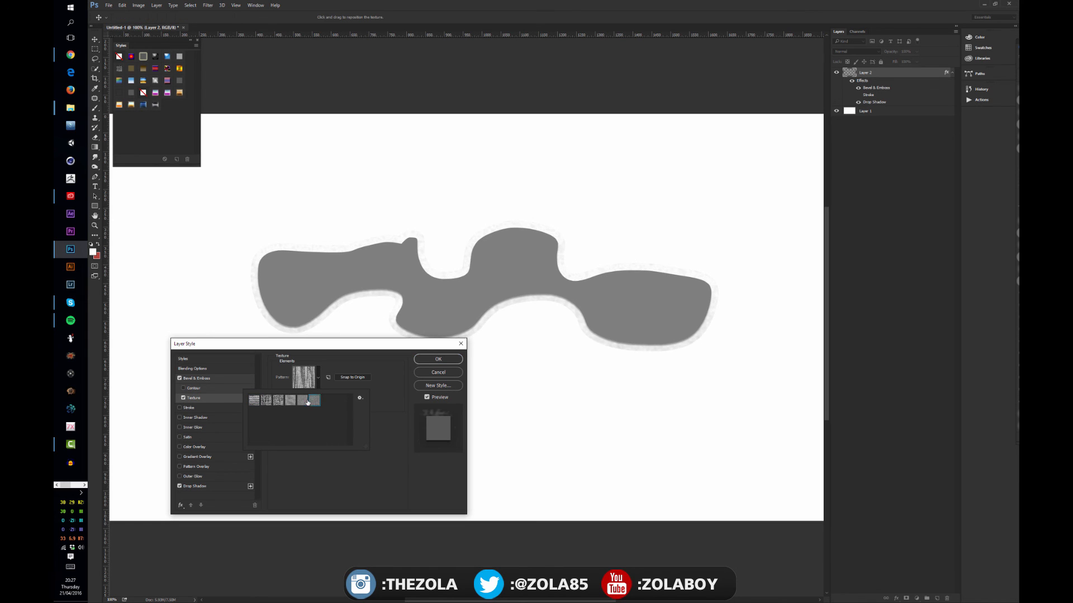
pyautogui.click(302, 400)
pyautogui.click(370, 400)
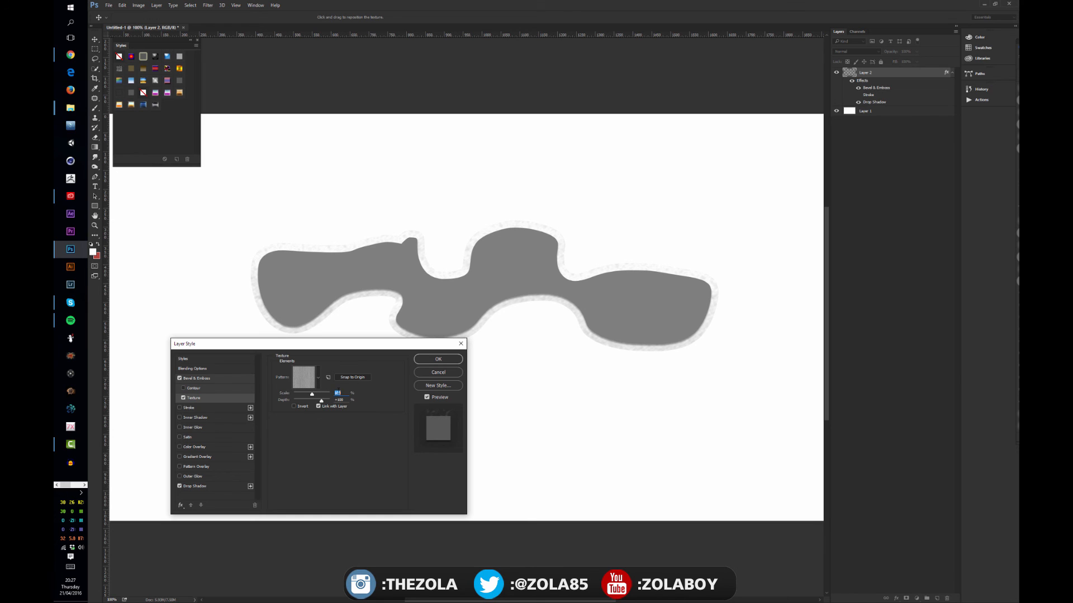
# Try a minimal and a much larger texture scale with negative depth, reposition the texture on the canvas, and disable Texture
pyautogui.moveTo(312, 394); pyautogui.dragTo(293, 396)
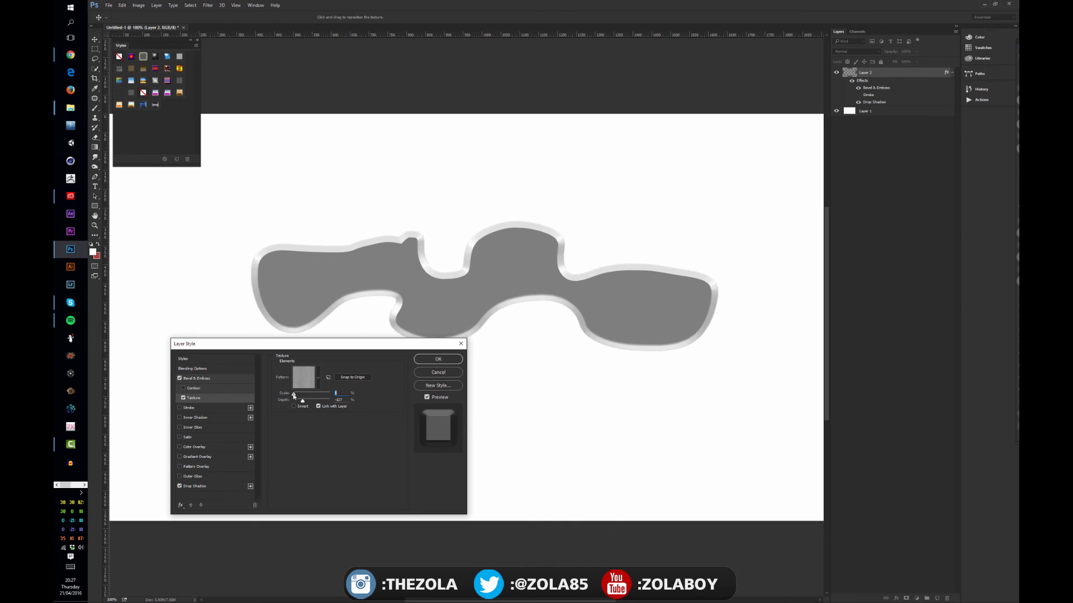
pyautogui.moveTo(294, 395); pyautogui.dragTo(320, 396)
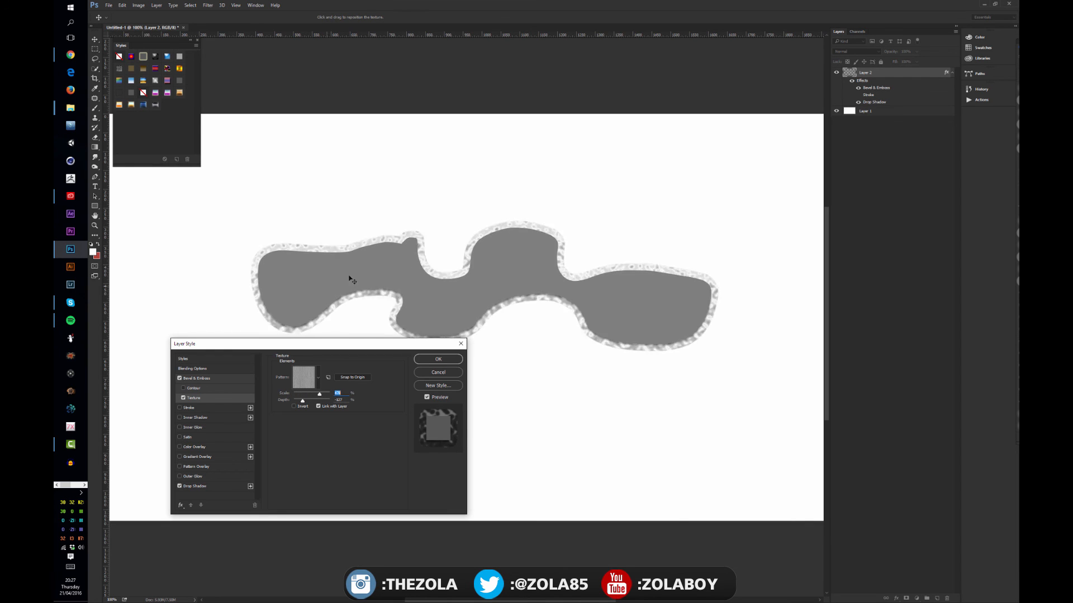
pyautogui.moveTo(351, 278); pyautogui.dragTo(369, 299)
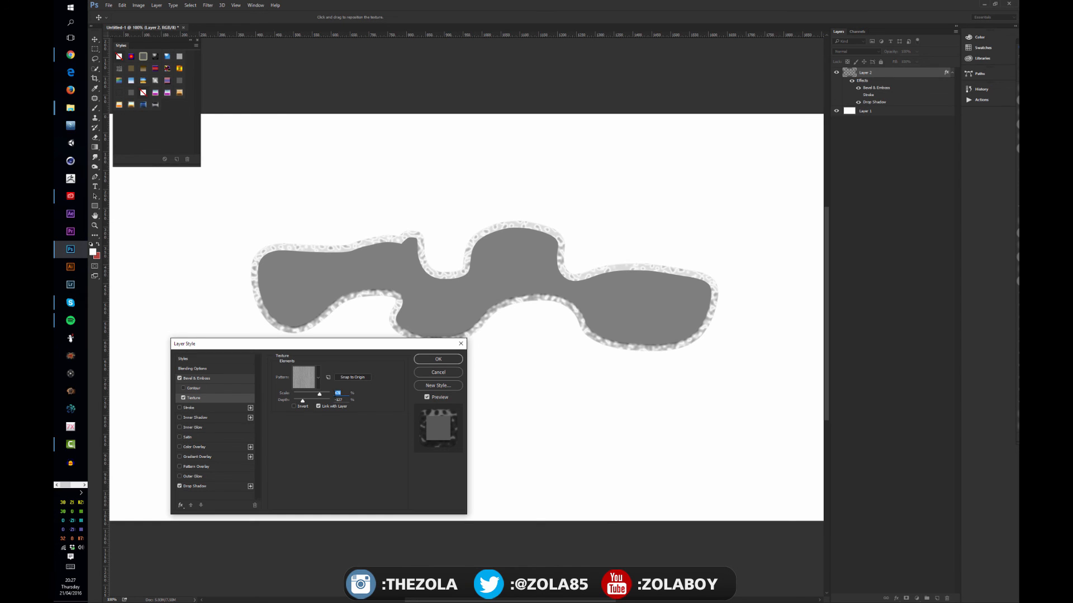
pyautogui.click(183, 398)
# Toggle Bevel & Emboss off and on to compare the shape, and apply the layer style
pyautogui.click(180, 379)
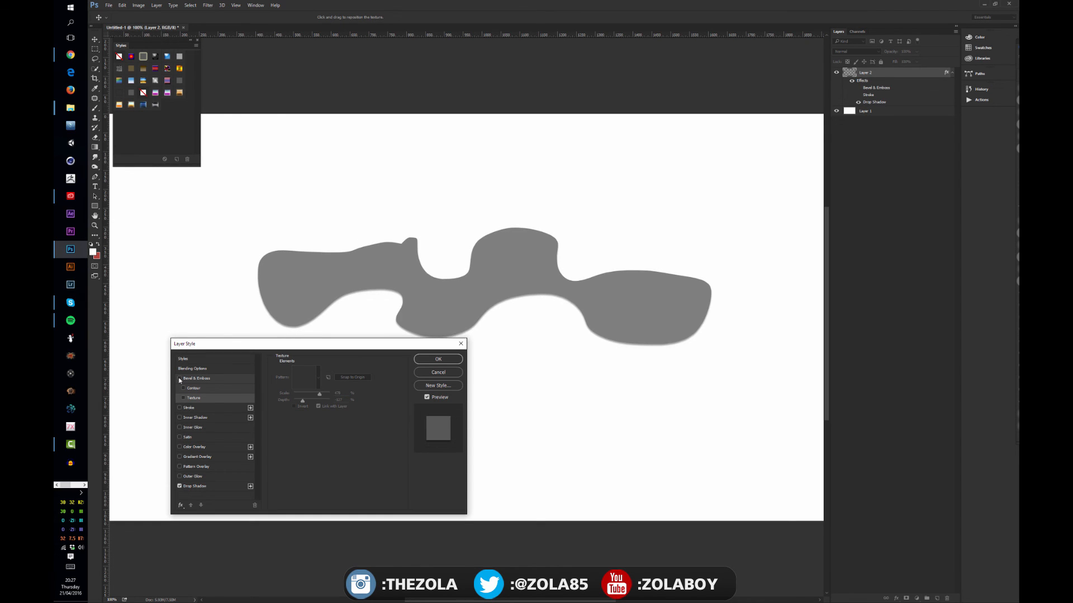
pyautogui.click(180, 378)
pyautogui.moveTo(321, 345); pyautogui.dragTo(346, 362)
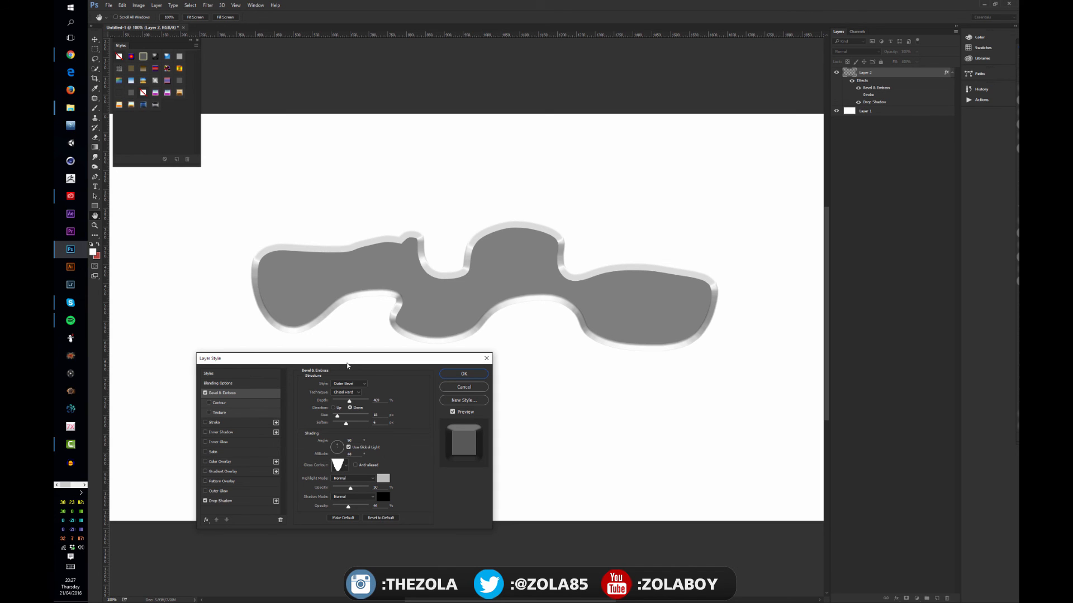
pyautogui.moveTo(354, 360); pyautogui.dragTo(433, 373)
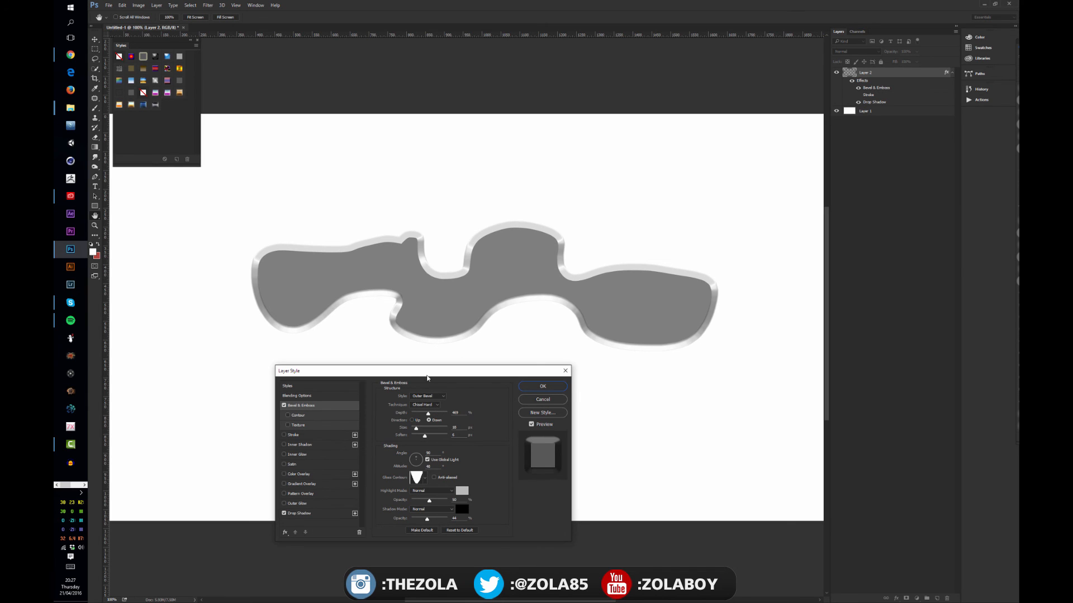
pyautogui.click(543, 386)
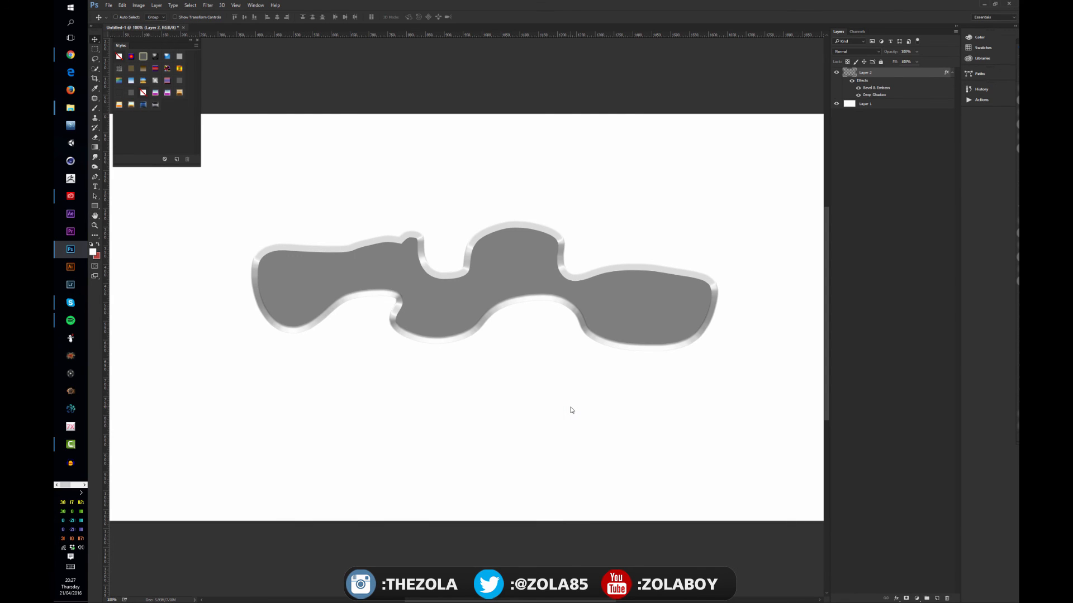